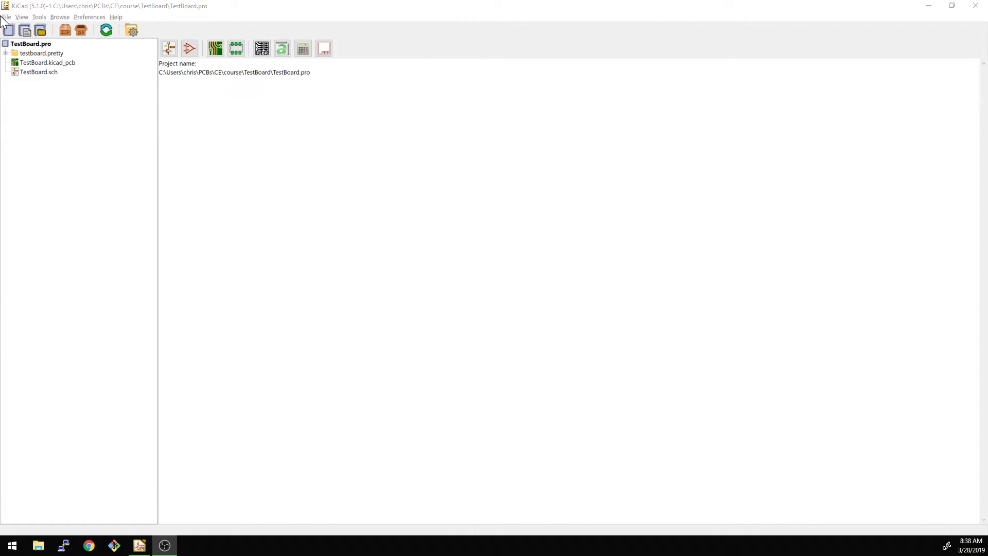
Open NotACamera.pro from NAC_KiCad_Workshop_Files/2 - Connect PCB Traces/NotACamera/hw.
{"action": "left_click", "coordinate": [3, 17]}
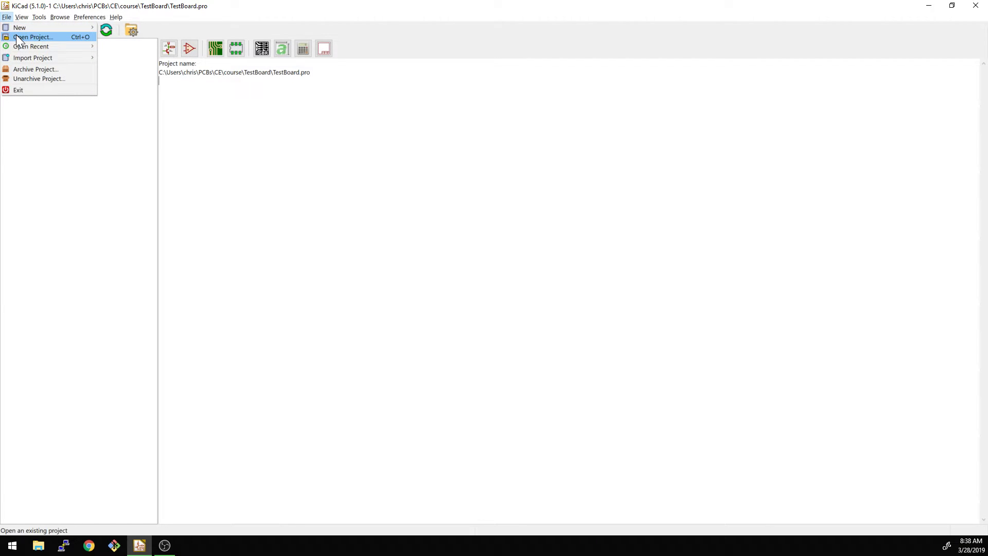
{"action": "left_click", "coordinate": [17, 36]}
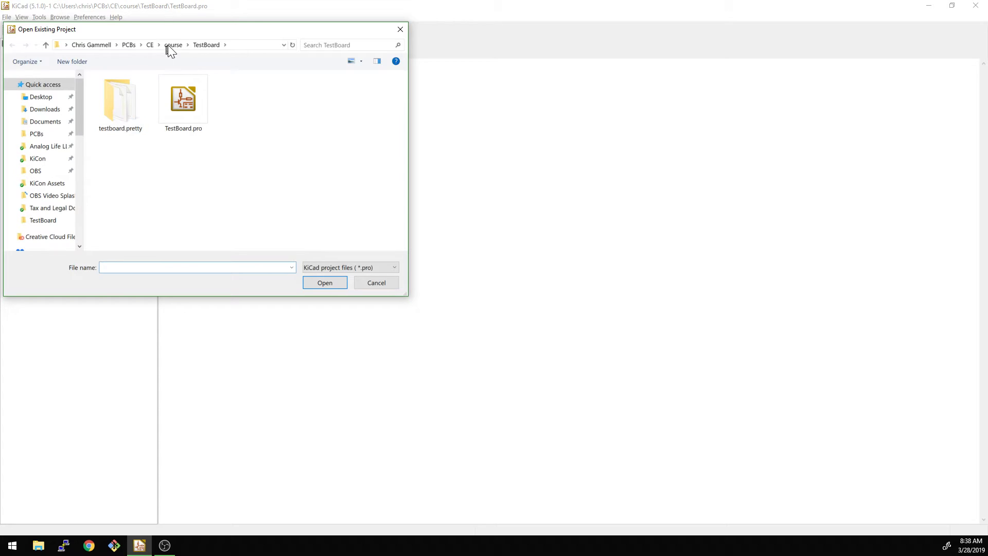
{"action": "left_click", "coordinate": [168, 45]}
{"action": "left_click", "coordinate": [145, 45]}
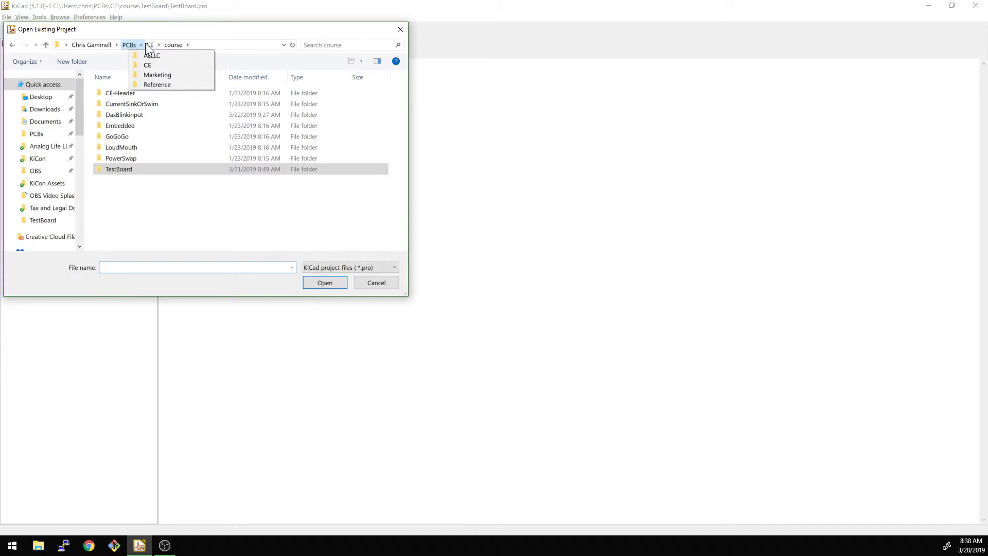
{"action": "left_click", "coordinate": [148, 45]}
{"action": "left_click", "coordinate": [149, 44]}
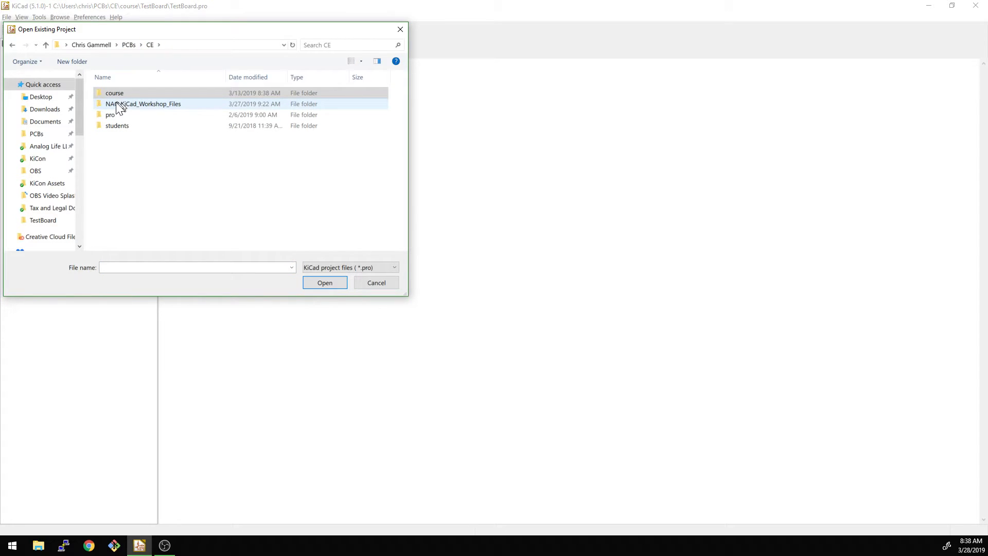
{"action": "double_click", "coordinate": [138, 104]}
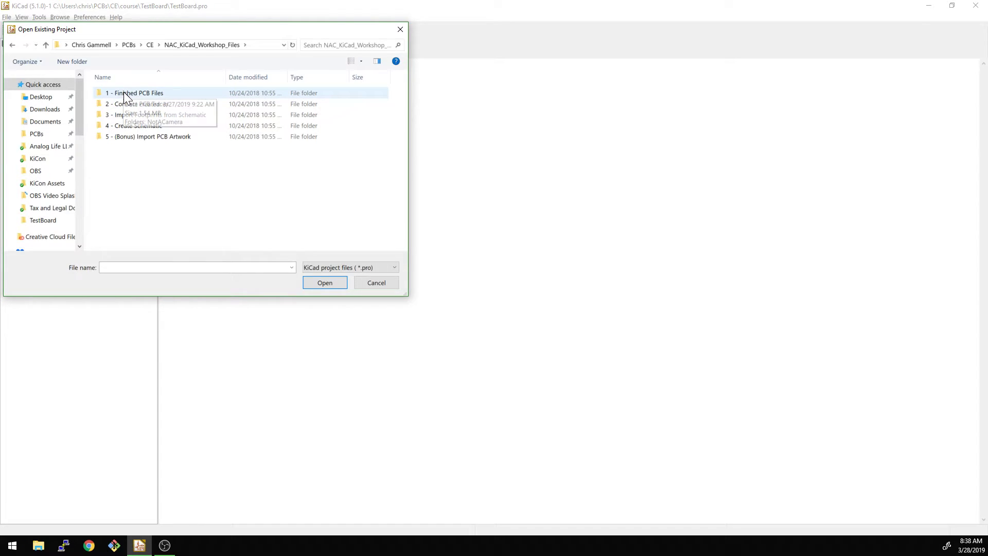
{"action": "double_click", "coordinate": [124, 104]}
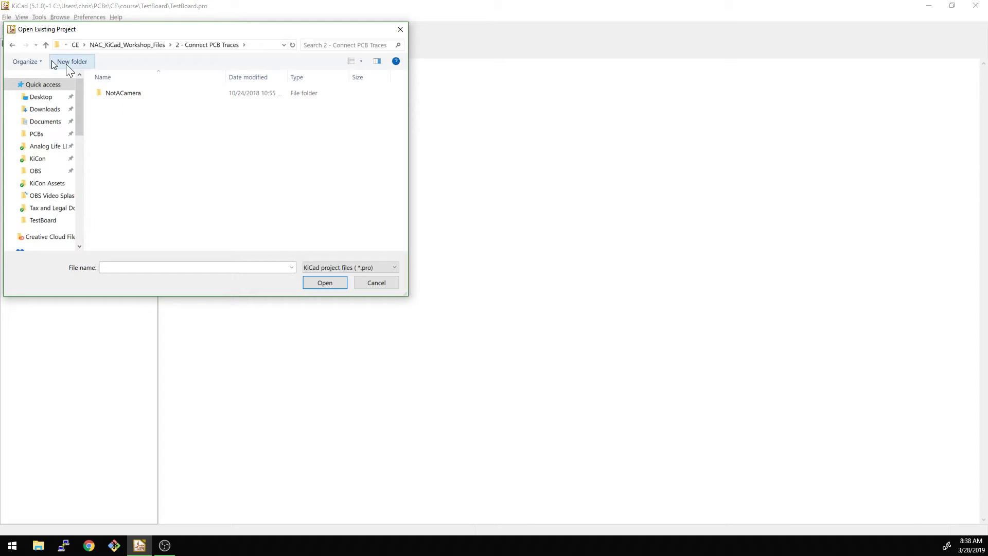
{"action": "double_click", "coordinate": [105, 94]}
{"action": "double_click", "coordinate": [108, 106]}
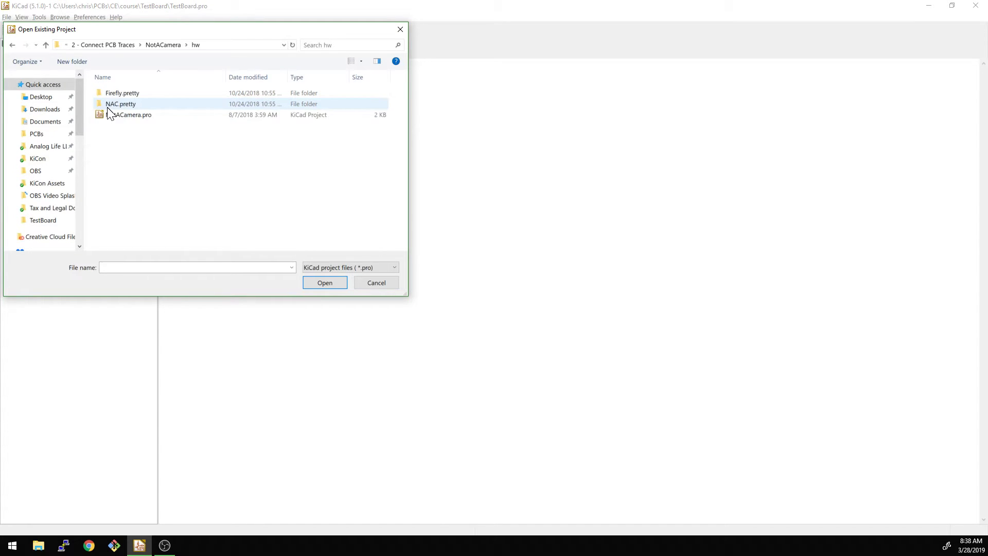
{"action": "double_click", "coordinate": [108, 113]}
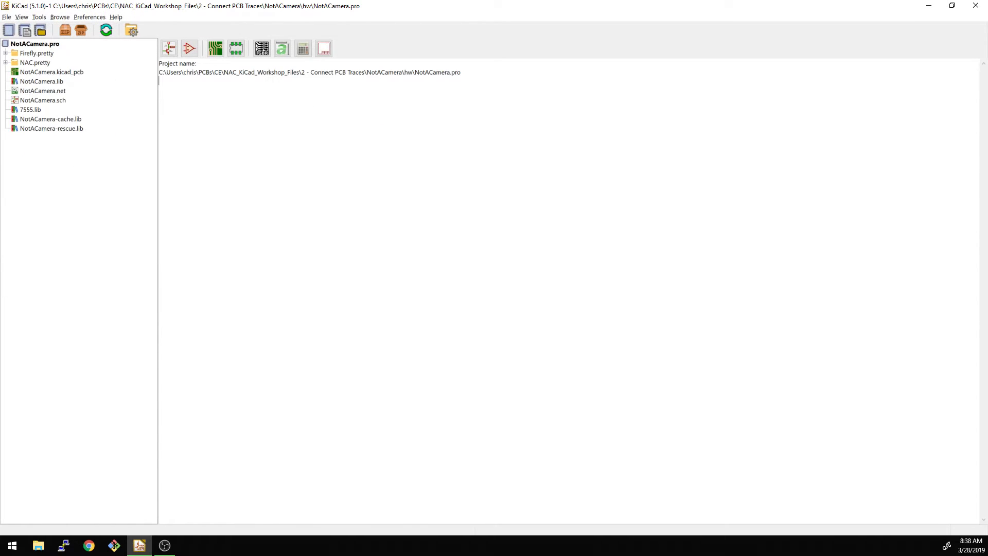
Open NotACamera.kicad_pcb, turn on Footprints Back visibility, and zoom in to inspect the parts.
{"action": "left_click", "coordinate": [214, 48]}
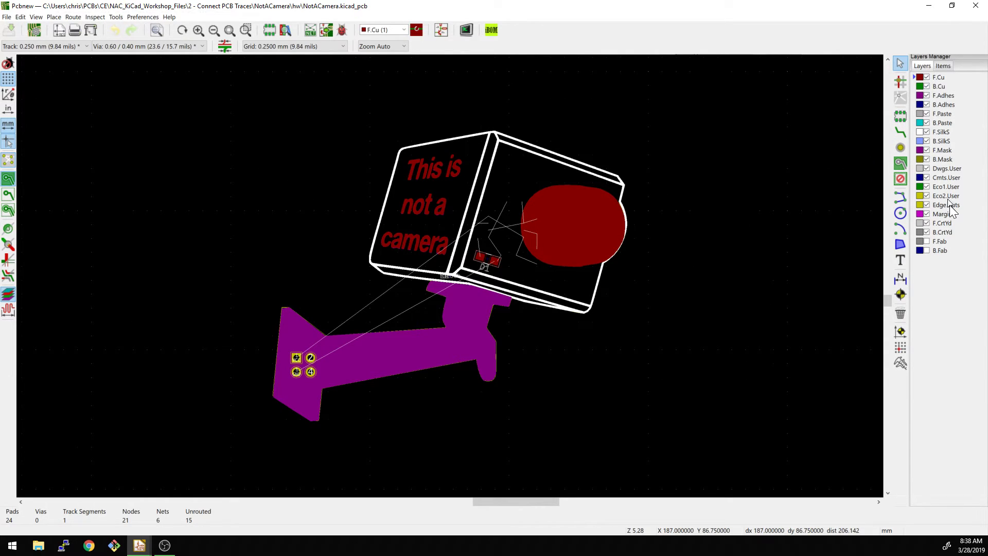
{"action": "left_click", "coordinate": [944, 67]}
{"action": "left_click", "coordinate": [936, 86]}
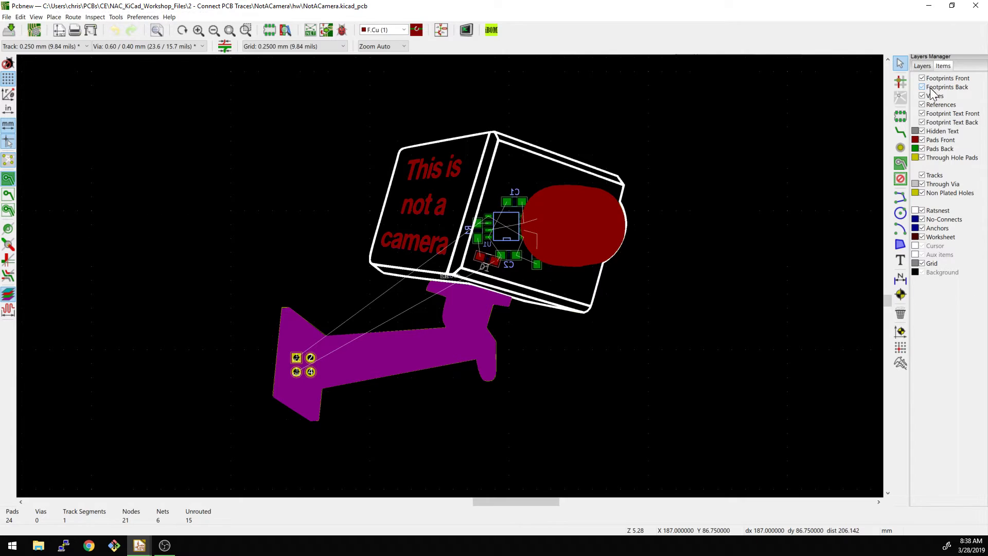
{"action": "scroll", "coordinate": [536, 234], "scroll_direction": "up", "scroll_amount": 5}
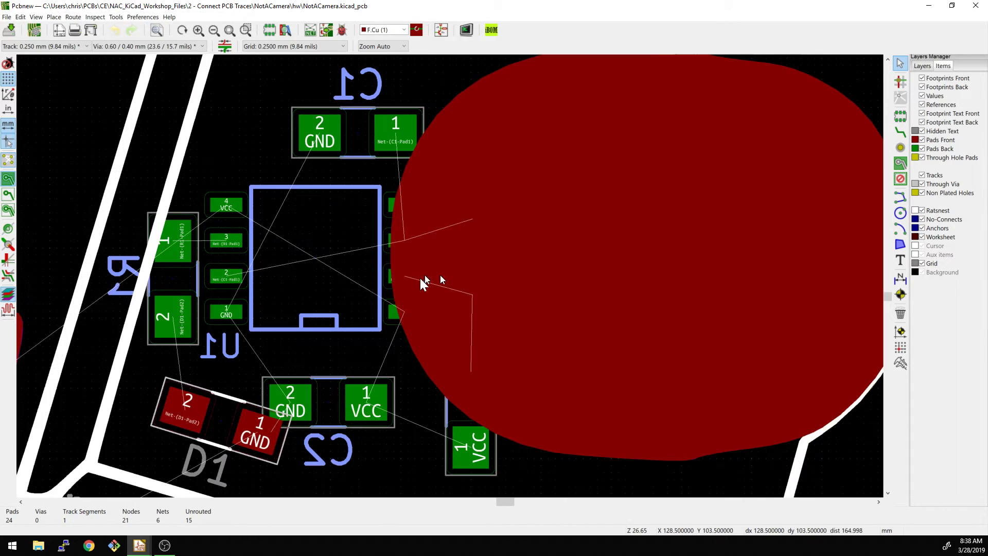
{"action": "scroll", "coordinate": [428, 278], "scroll_direction": "down", "scroll_amount": 5}
{"action": "scroll", "coordinate": [504, 278], "scroll_direction": "up", "scroll_amount": 1}
{"action": "scroll", "coordinate": [450, 276], "scroll_direction": "up", "scroll_amount": 1}
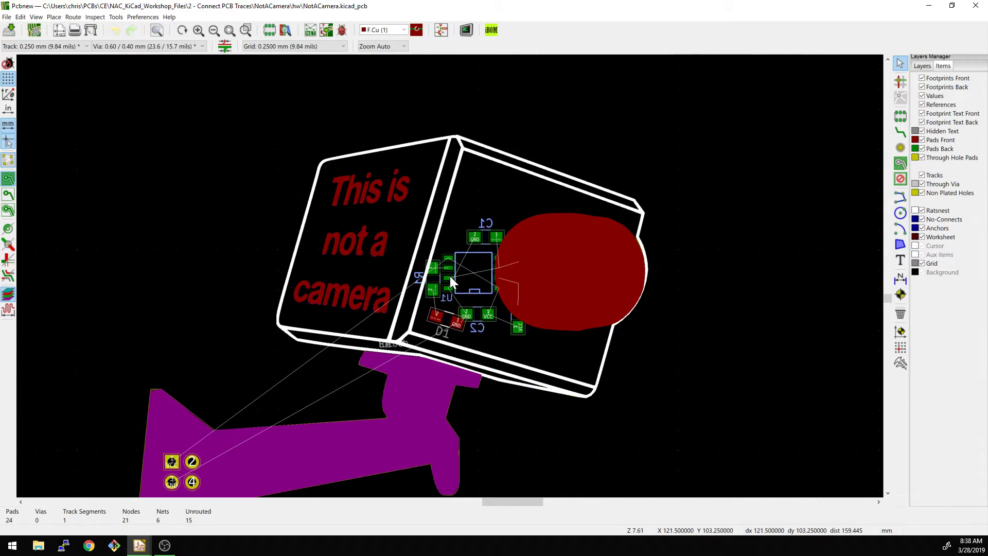
{"action": "scroll", "coordinate": [450, 276], "scroll_direction": "up", "scroll_amount": 2}
{"action": "scroll", "coordinate": [450, 276], "scroll_direction": "down", "scroll_amount": 2}
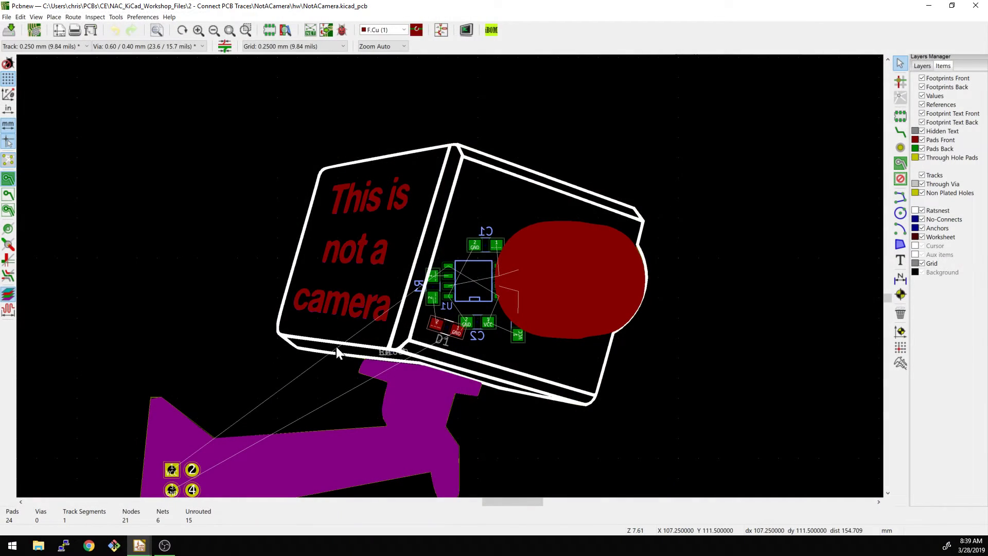
Box-select the camera-body parts, filter to footprints only, and move them right of the camera.
{"action": "left_click_drag", "start_coordinate": [331, 208], "coordinate": [655, 431]}
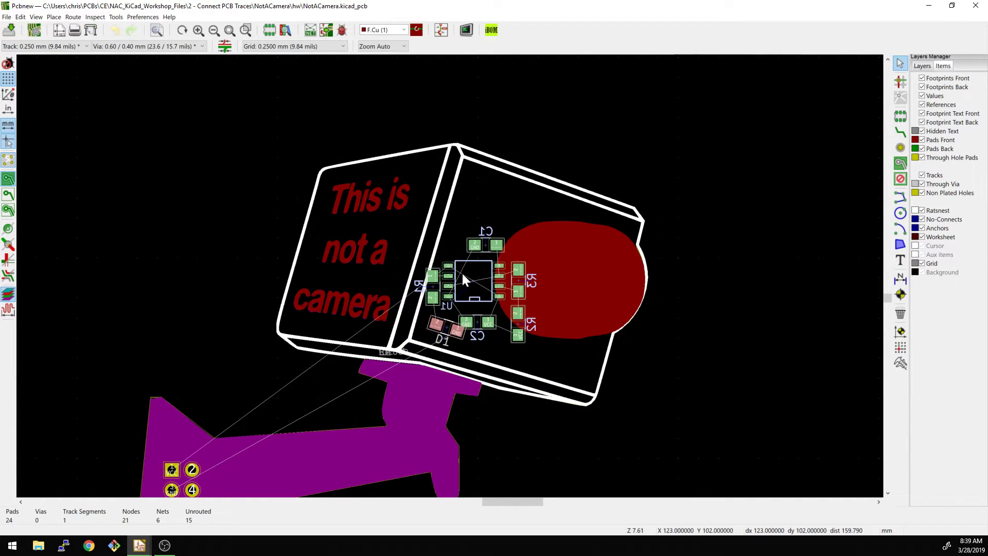
{"action": "right_click", "coordinate": [502, 225]}
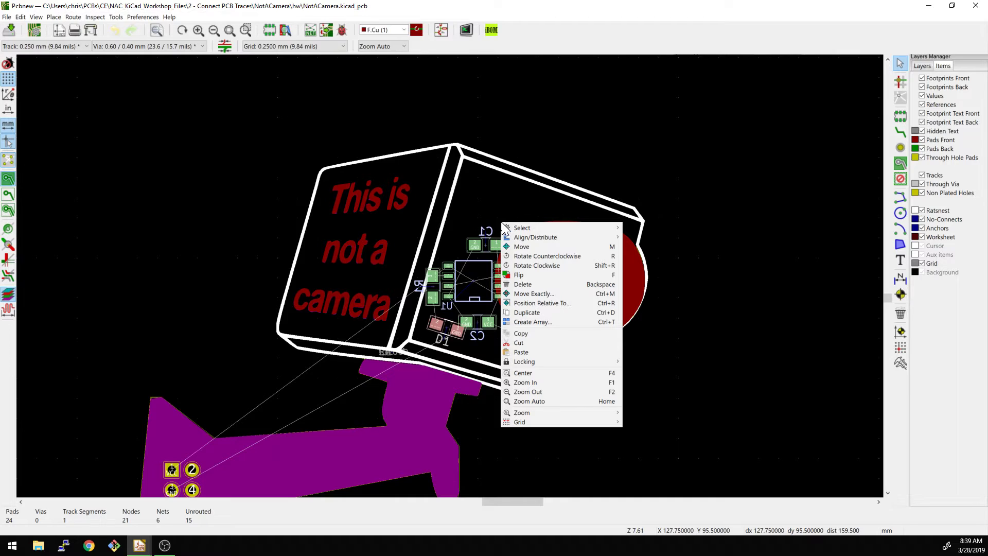
{"action": "mouse_move", "coordinate": [509, 227]}
{"action": "left_click", "coordinate": [674, 230]}
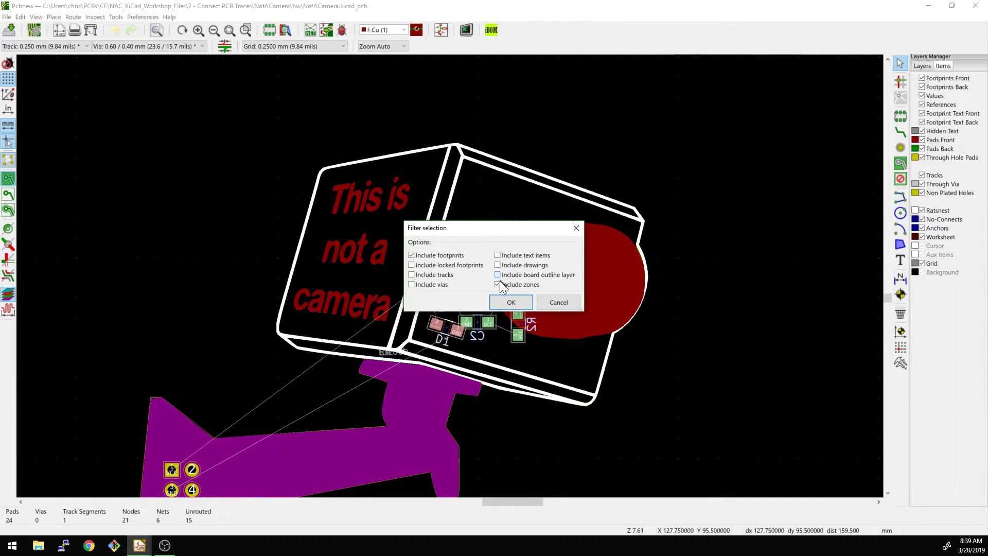
{"action": "key", "text": "Return"}
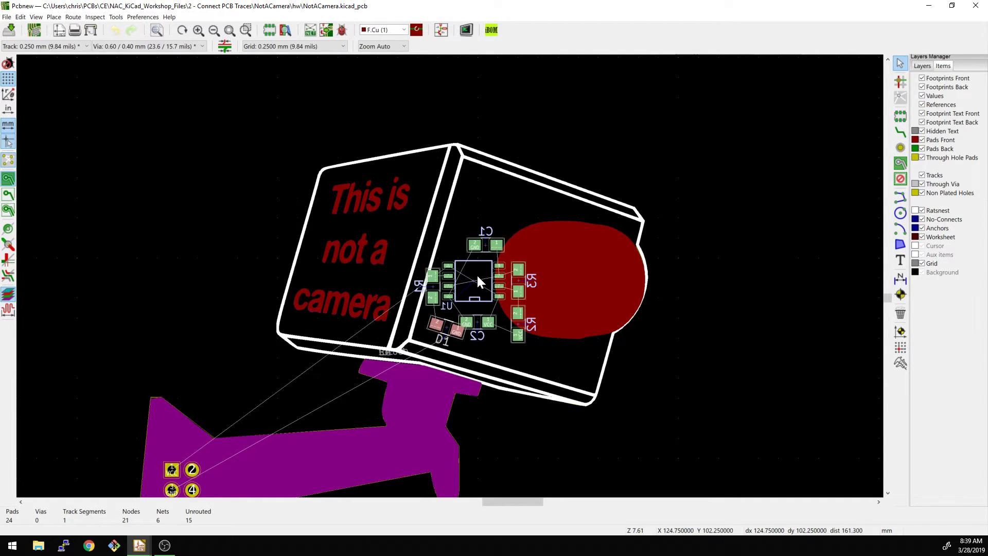
{"action": "key", "text": "m"}
{"action": "scroll", "coordinate": [782, 291], "scroll_direction": "down", "scroll_amount": 6}
{"action": "left_click", "coordinate": [448, 281]}
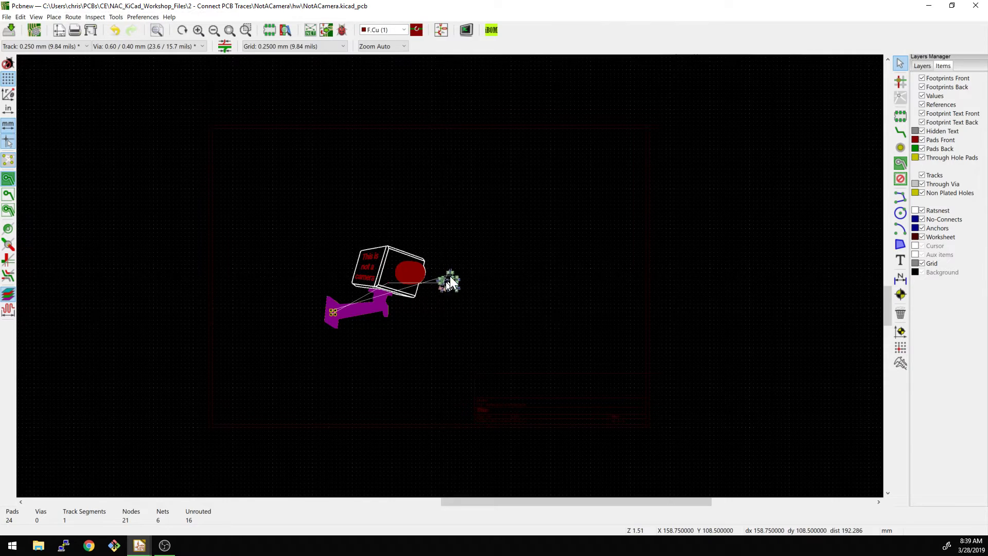
{"action": "scroll", "coordinate": [447, 280], "scroll_direction": "up", "scroll_amount": 6}
Align the moved footprints to middle and to center so they stack on U1.
{"action": "right_click", "coordinate": [452, 278]}
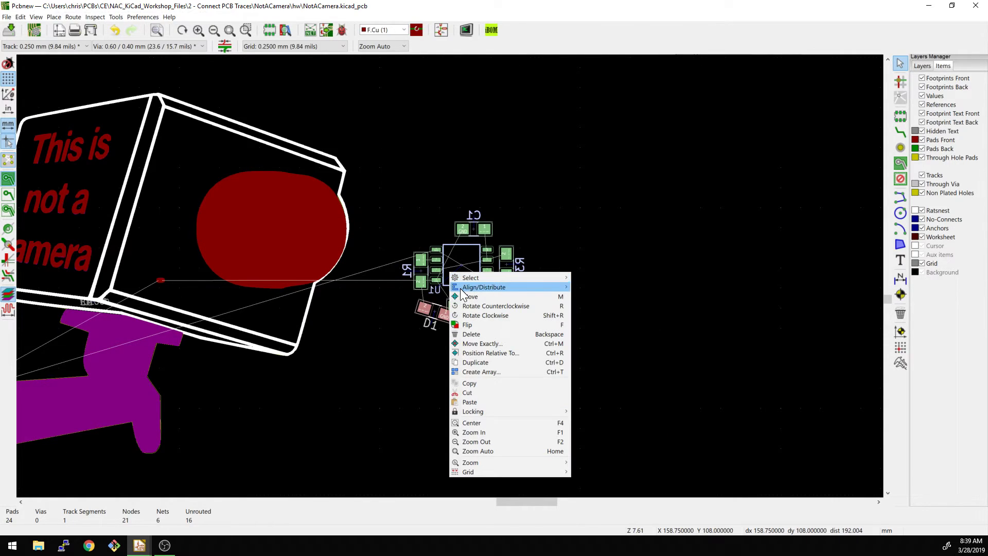
{"action": "mouse_move", "coordinate": [541, 287]}
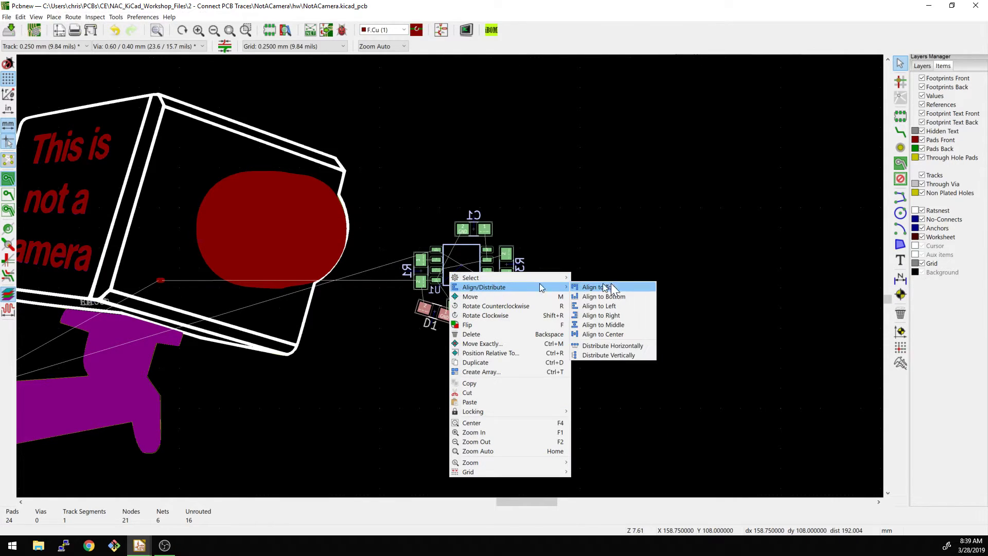
{"action": "left_click", "coordinate": [607, 325]}
{"action": "right_click", "coordinate": [449, 259]}
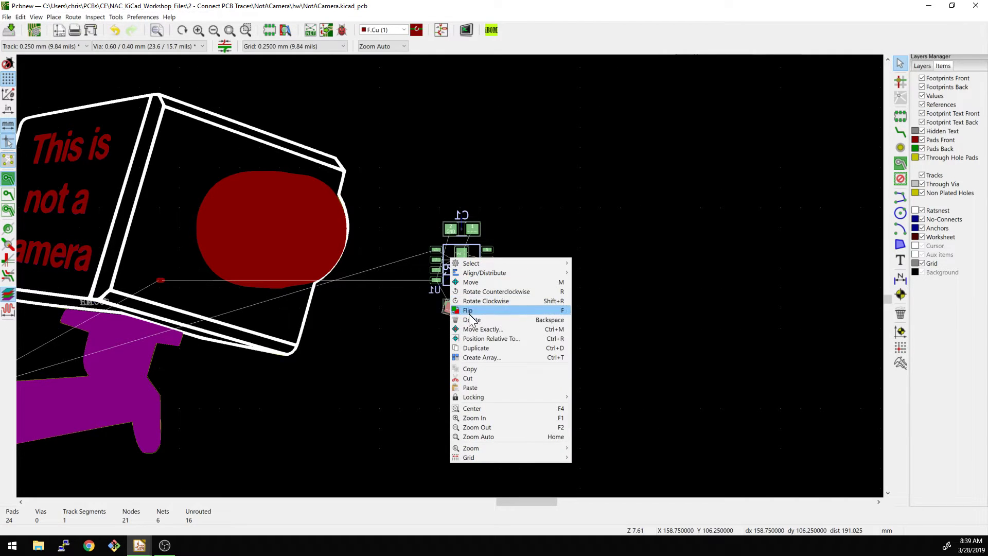
{"action": "mouse_move", "coordinate": [472, 277]}
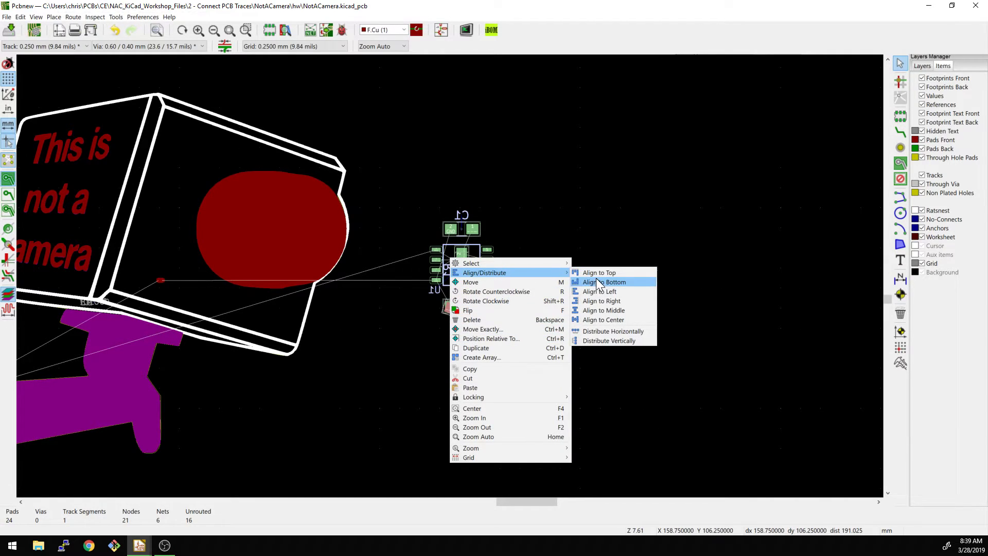
{"action": "left_click", "coordinate": [588, 317]}
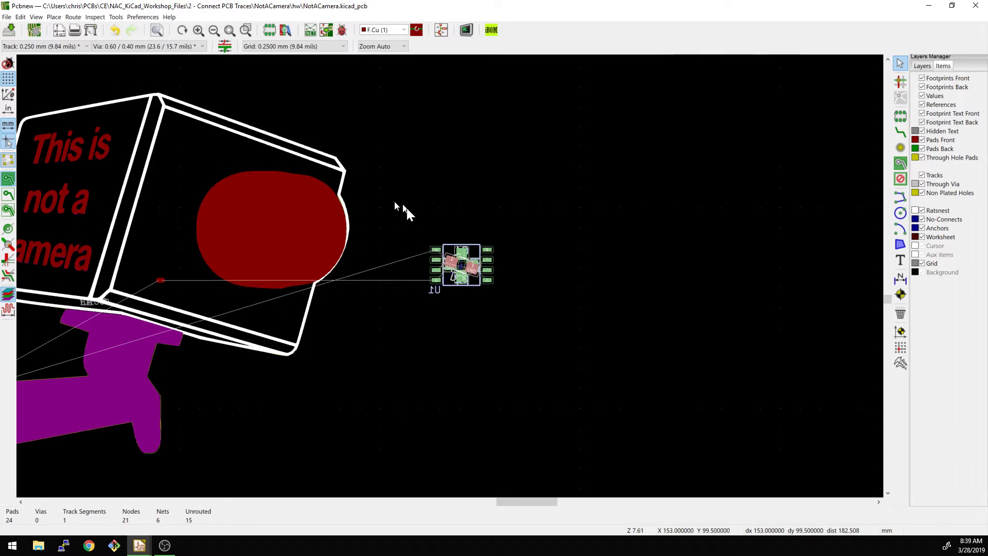
Delete the stray short track stub near the clustered footprints.
{"action": "scroll", "coordinate": [450, 278], "scroll_direction": "up", "scroll_amount": 3}
{"action": "scroll", "coordinate": [474, 286], "scroll_direction": "down", "scroll_amount": 5}
{"action": "scroll", "coordinate": [450, 281], "scroll_direction": "up", "scroll_amount": 5}
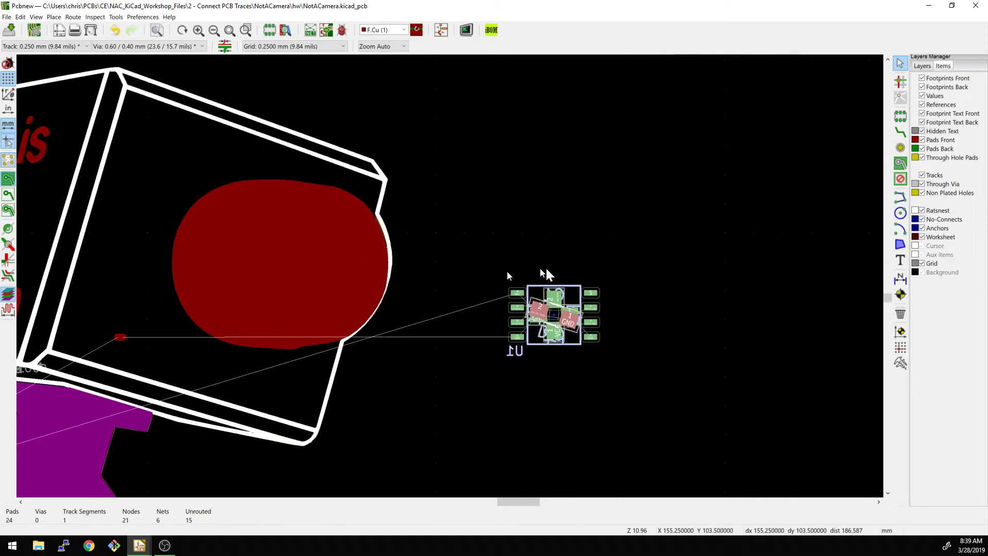
{"action": "scroll", "coordinate": [486, 263], "scroll_direction": "up", "scroll_amount": 2}
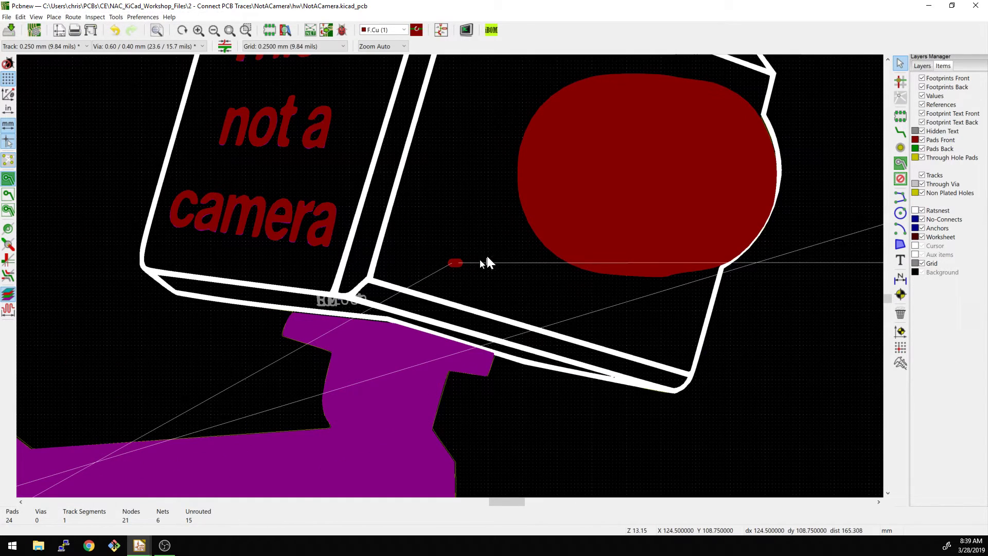
{"action": "left_click", "coordinate": [456, 263]}
{"action": "key", "text": "Delete"}
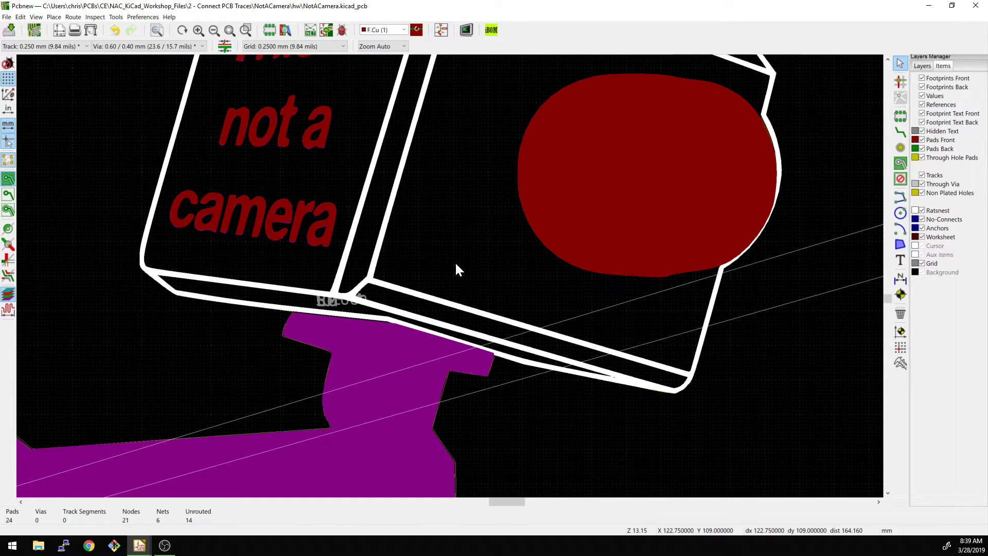
Centre the view on U1 beside the camera and undo the last edit.
{"action": "scroll", "coordinate": [456, 263], "scroll_direction": "down", "scroll_amount": 5}
{"action": "scroll", "coordinate": [539, 269], "scroll_direction": "up", "scroll_amount": 5}
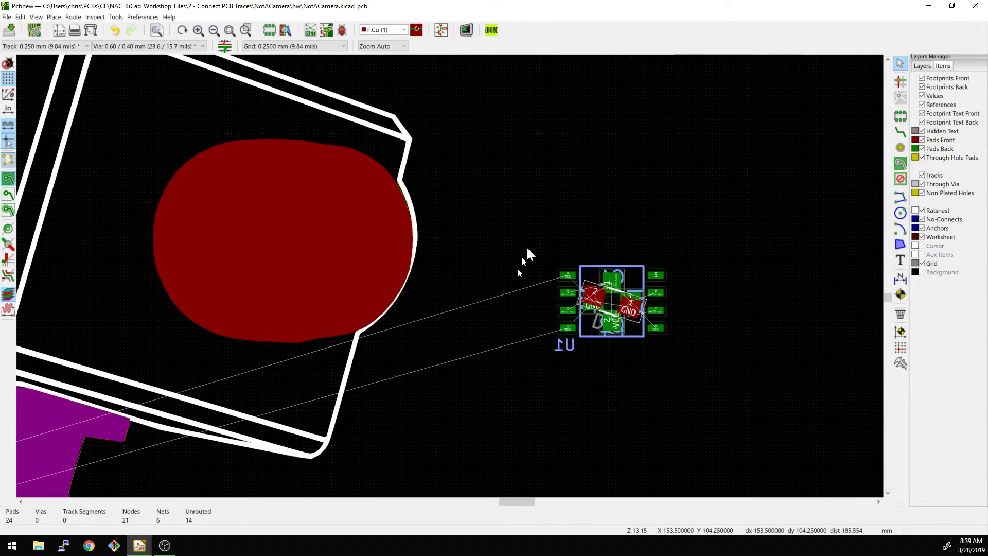
{"action": "scroll", "coordinate": [537, 240], "scroll_direction": "down", "scroll_amount": 2}
{"action": "scroll", "coordinate": [727, 236], "scroll_direction": "down", "scroll_amount": 3}
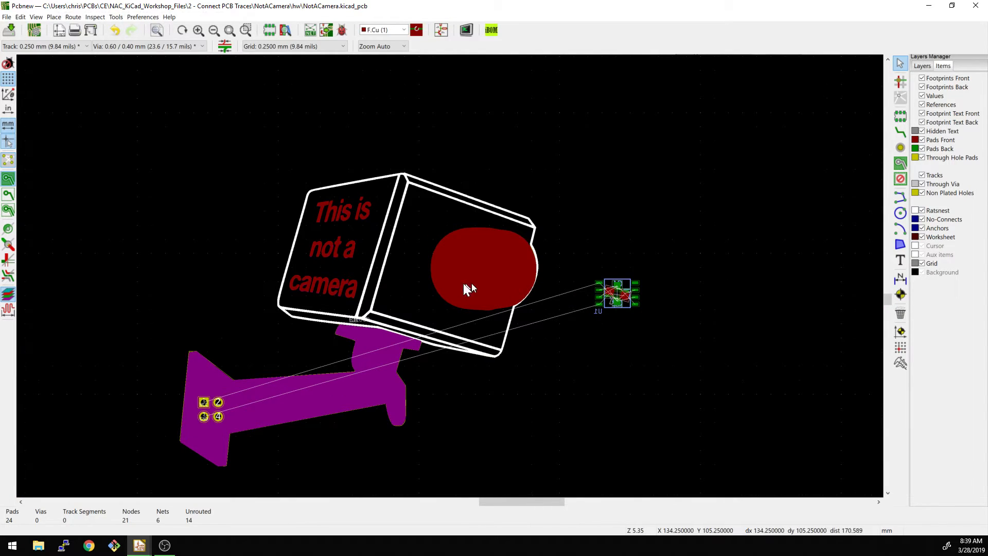
{"action": "scroll", "coordinate": [466, 288], "scroll_direction": "up", "scroll_amount": 1}
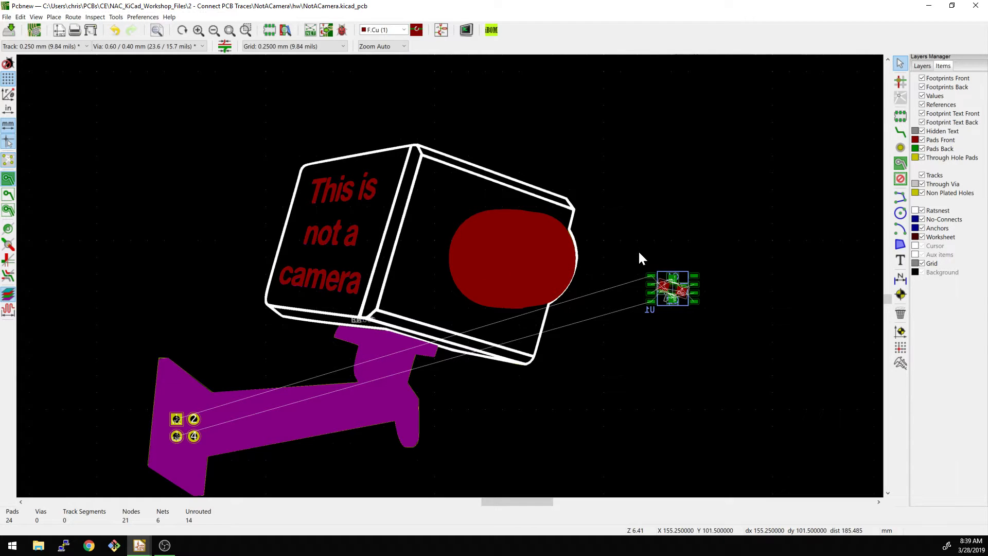
{"action": "scroll", "coordinate": [669, 282], "scroll_direction": "up", "scroll_amount": 1}
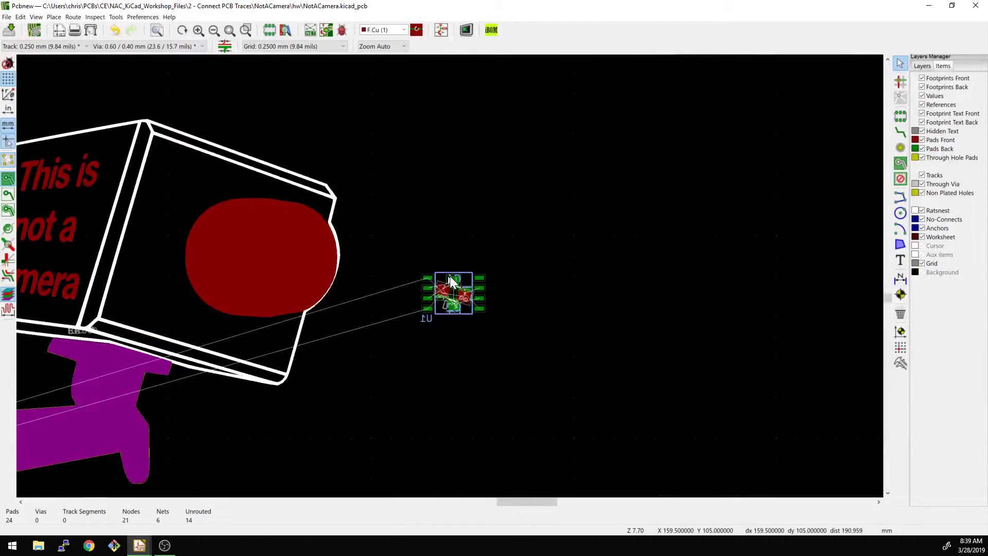
{"action": "scroll", "coordinate": [676, 289], "scroll_direction": "up", "scroll_amount": 1}
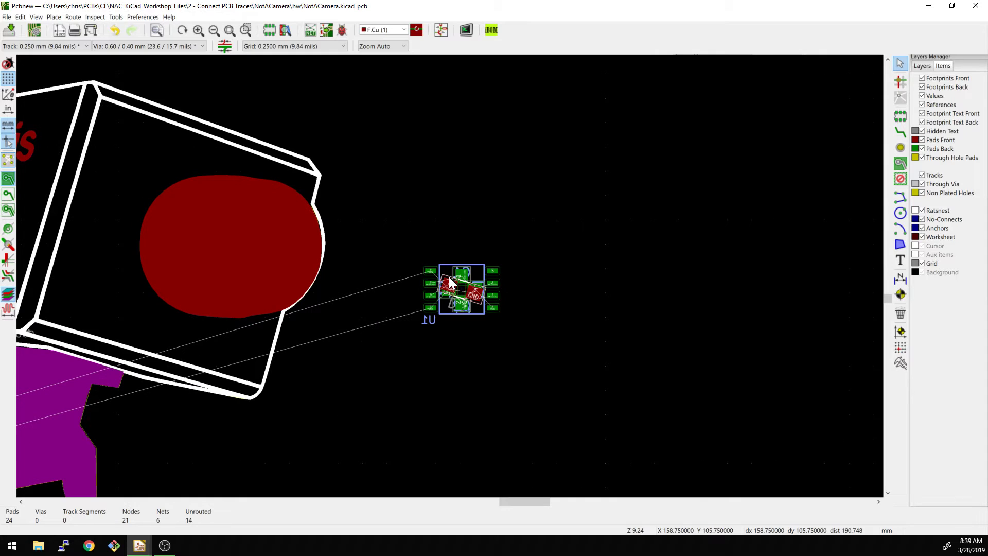
{"action": "middle_click_drag", "start_coordinate": [423, 282], "coordinate": [558, 262]}
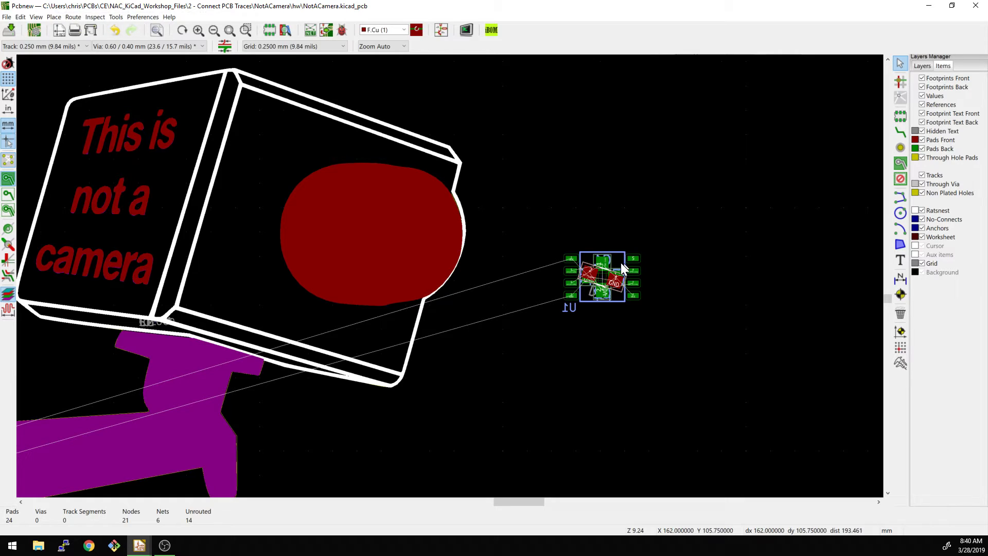
{"action": "key", "text": "ctrl+z"}
{"action": "key", "text": "ctrl+z"}
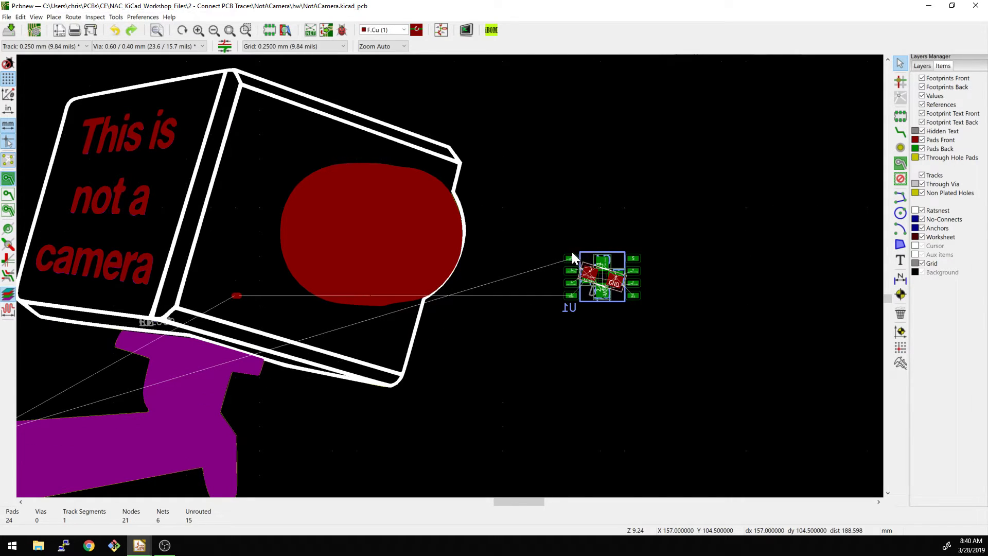
Undo back to the original footprint placement, then hide the F.Cu and F.Mask layers.
{"action": "key", "text": "ctrl+z"}
{"action": "middle_click_drag", "start_coordinate": [504, 249], "coordinate": [834, 242]}
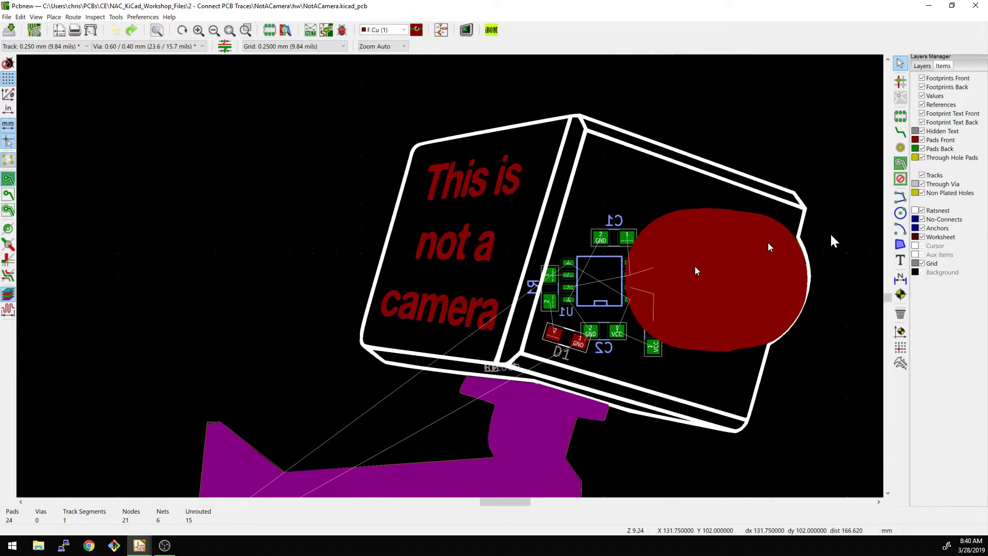
{"action": "left_click", "coordinate": [922, 66]}
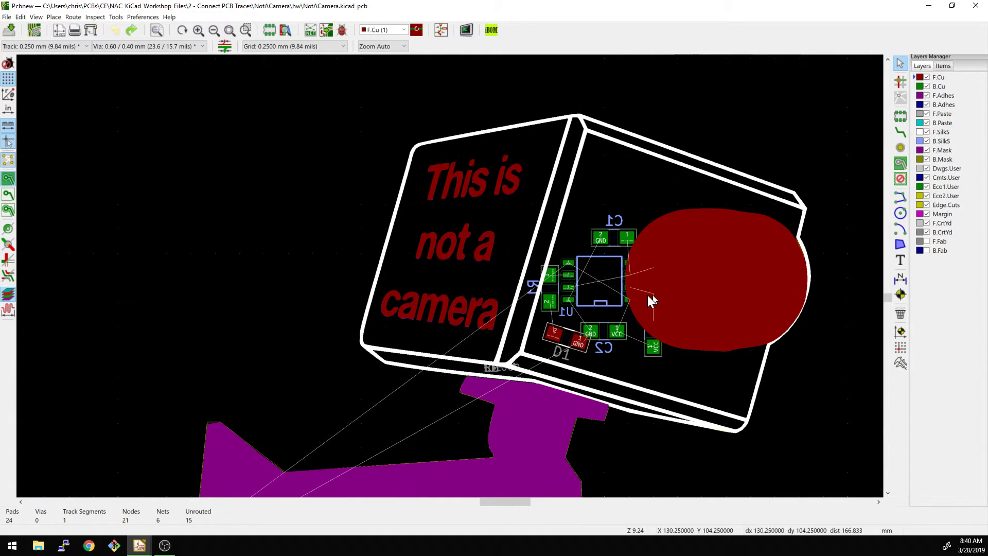
{"action": "scroll", "coordinate": [651, 277], "scroll_direction": "up", "scroll_amount": 1}
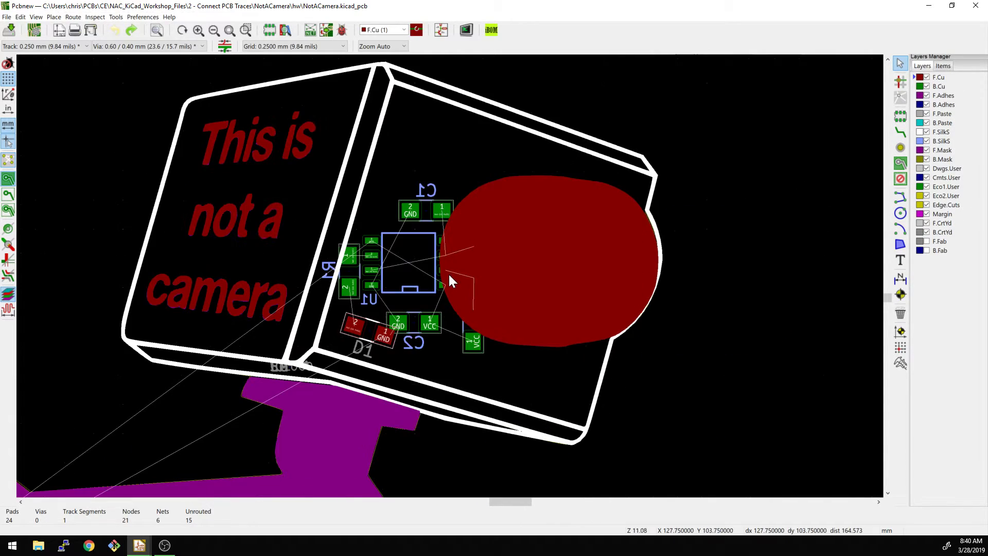
{"action": "left_click", "coordinate": [926, 77]}
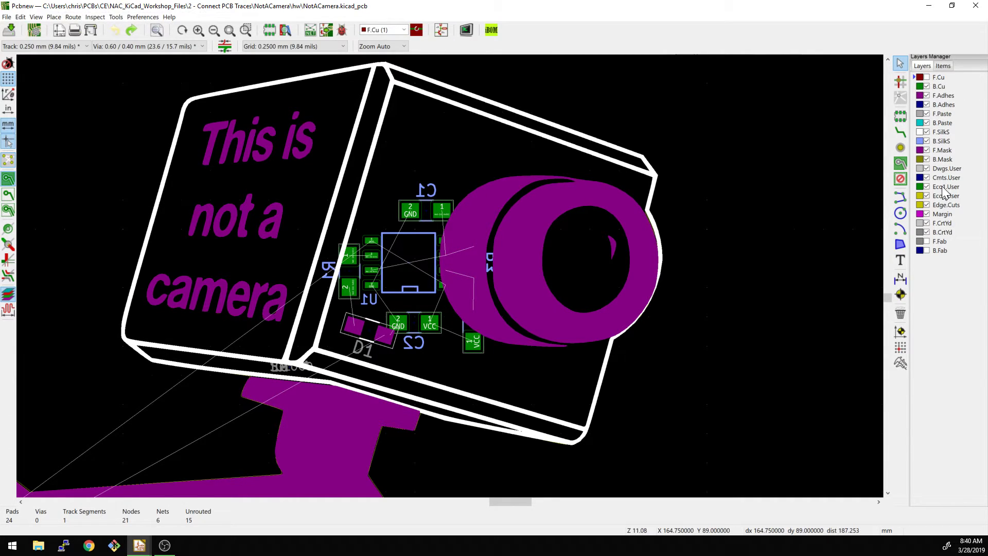
{"action": "left_click", "coordinate": [927, 151]}
{"action": "scroll", "coordinate": [592, 280], "scroll_direction": "down", "scroll_amount": 4}
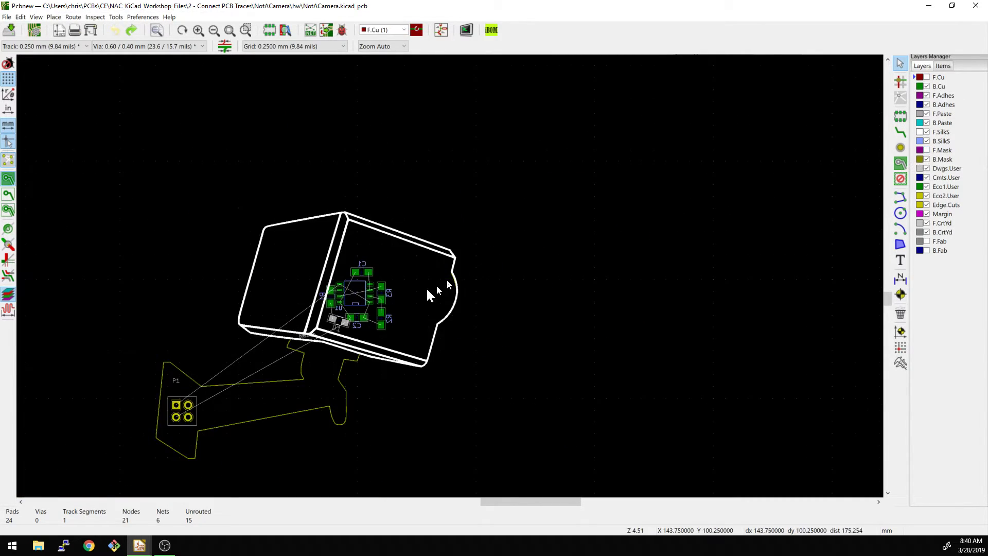
Flip the board view to the back side and zoom in around U1.
{"action": "left_click", "coordinate": [36, 17]}
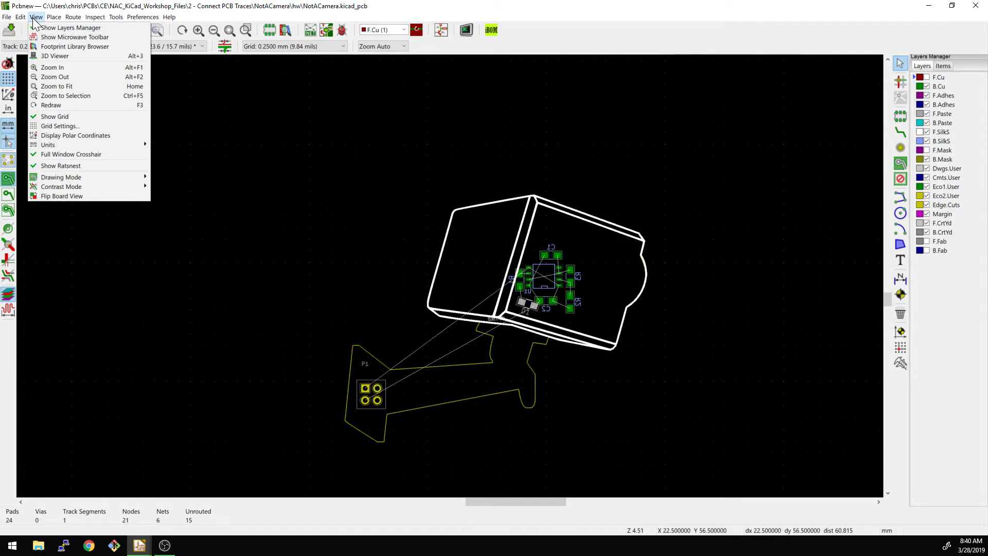
{"action": "left_click", "coordinate": [78, 196]}
{"action": "scroll", "coordinate": [449, 274], "scroll_direction": "up", "scroll_amount": 4}
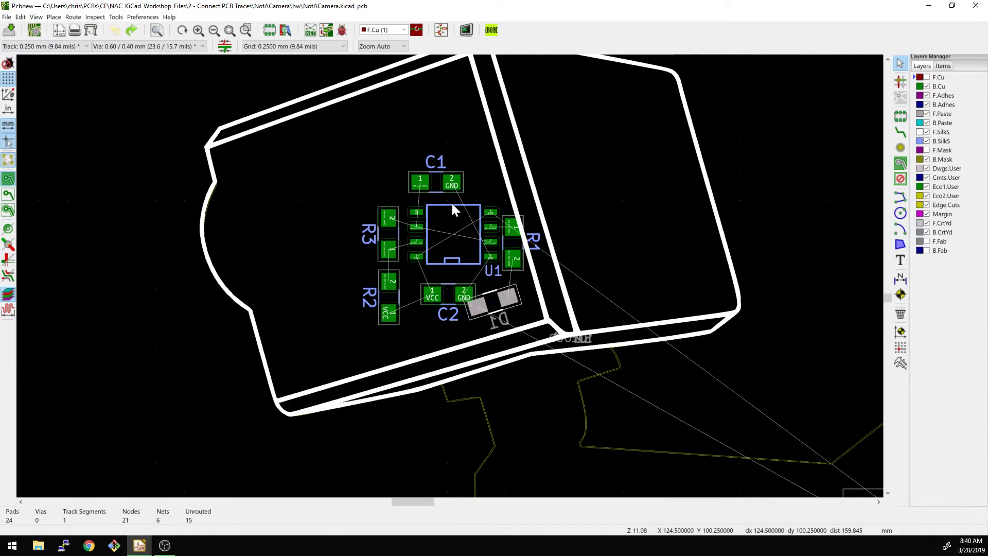
Start a B.Cu track from U1 pad 8 toward C2 pad 1, then cancel it.
{"action": "scroll", "coordinate": [452, 206], "scroll_direction": "up", "scroll_amount": 5}
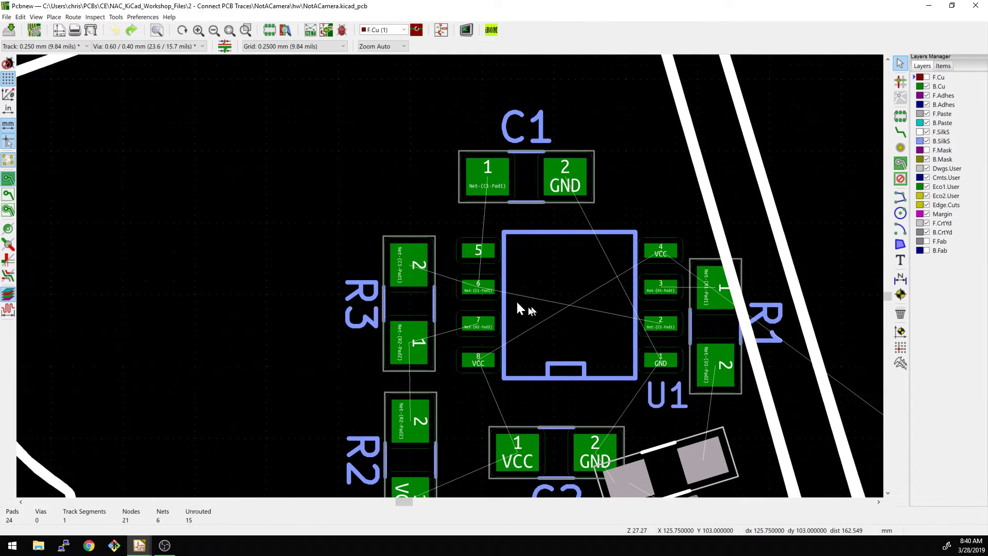
{"action": "middle_click_drag", "start_coordinate": [515, 299], "coordinate": [481, 204]}
{"action": "key", "text": "x"}
{"action": "left_click", "coordinate": [427, 259]}
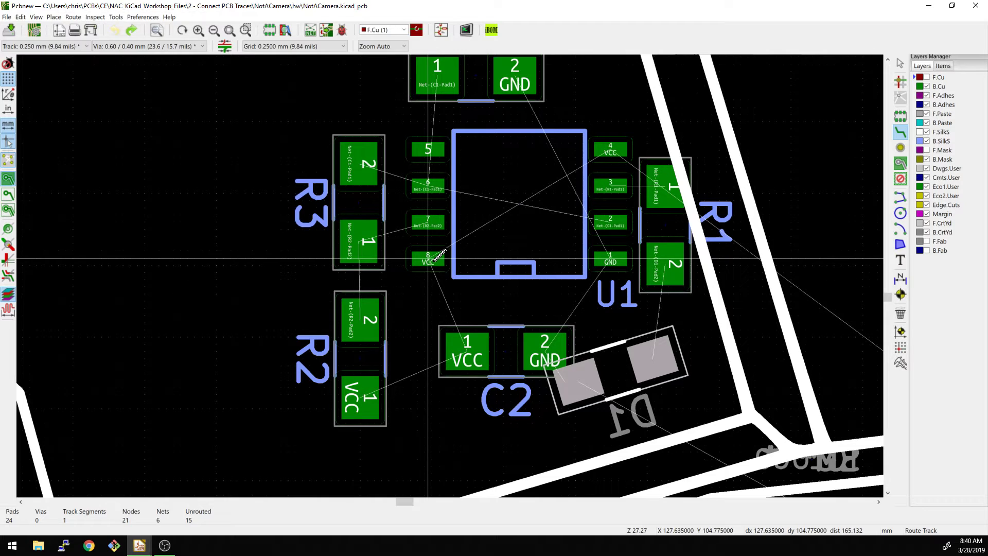
{"action": "left_click", "coordinate": [428, 259]}
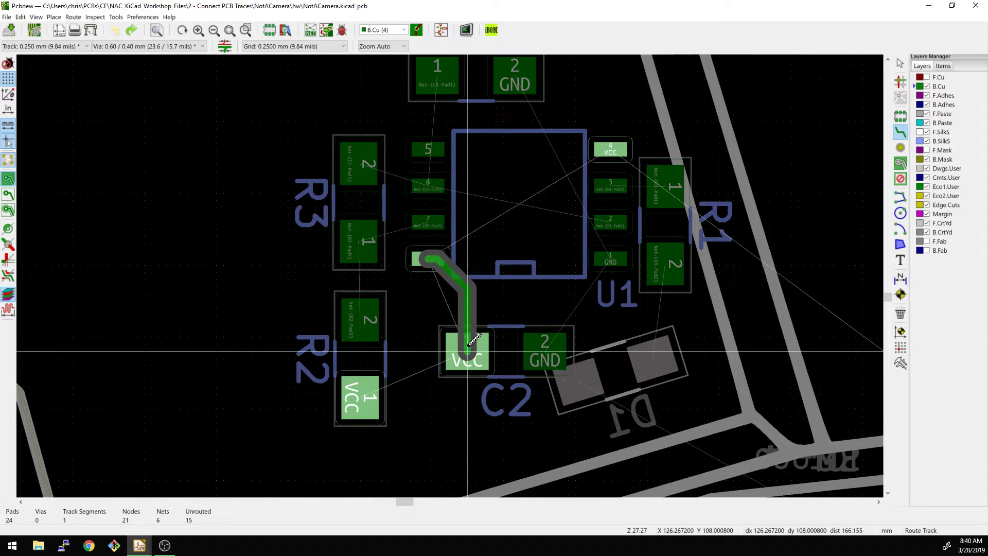
{"action": "key", "text": "Escape"}
Exit routing and zoom out to view the whole board.
{"action": "scroll", "coordinate": [475, 339], "scroll_direction": "down", "scroll_amount": 4}
{"action": "scroll", "coordinate": [450, 275], "scroll_direction": "up", "scroll_amount": 6}
{"action": "scroll", "coordinate": [456, 269], "scroll_direction": "down", "scroll_amount": 1}
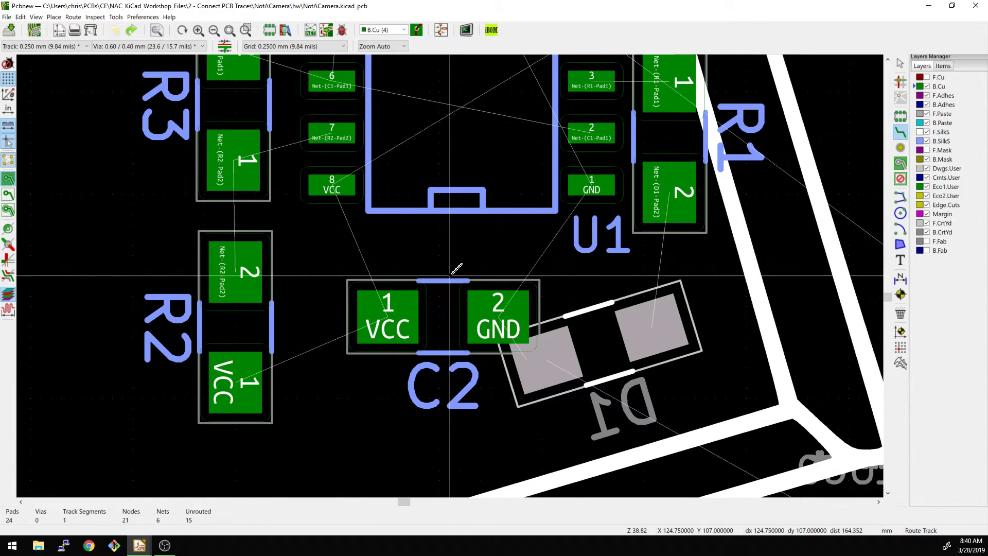
{"action": "scroll", "coordinate": [456, 268], "scroll_direction": "down", "scroll_amount": 6}
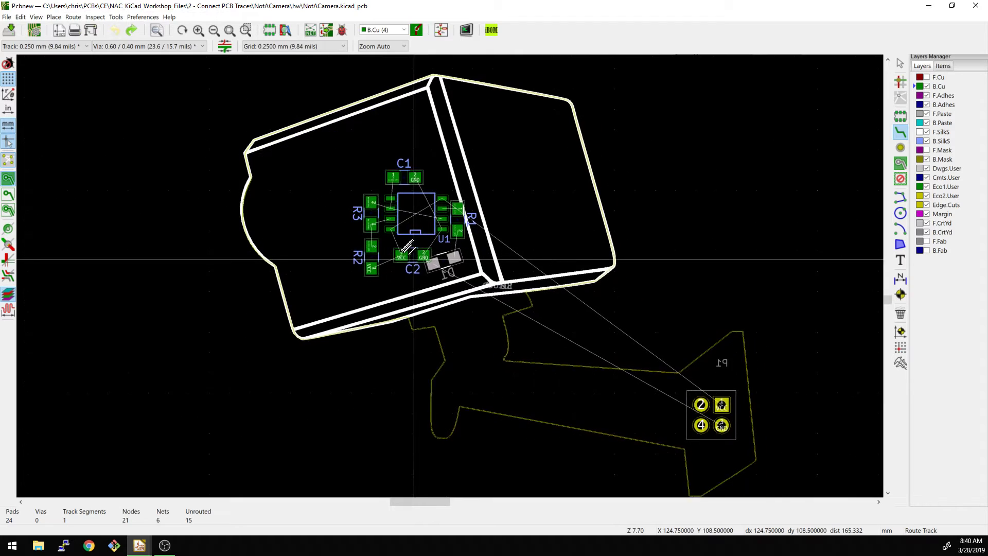
{"action": "scroll", "coordinate": [437, 258], "scroll_direction": "right", "scroll_amount": 2, "text": "ctrl"}
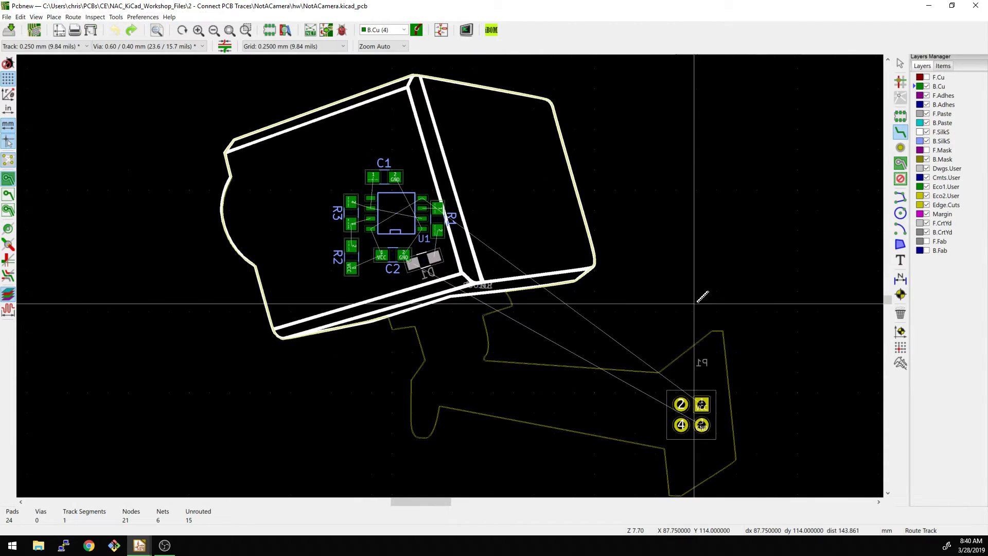
{"action": "key", "text": "Escape"}
{"action": "scroll", "coordinate": [706, 291], "scroll_direction": "up", "scroll_amount": 2}
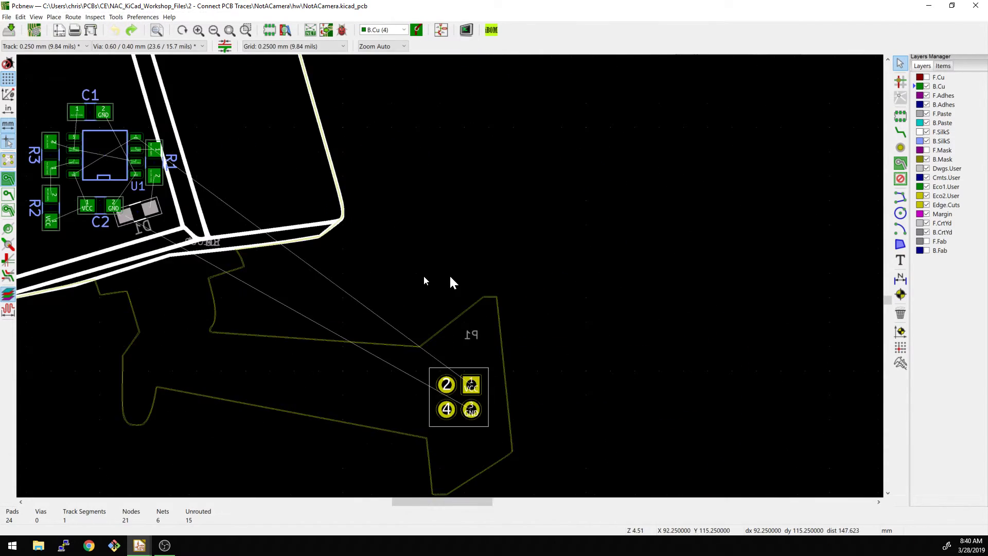
{"action": "scroll", "coordinate": [451, 282], "scroll_direction": "down", "scroll_amount": 5}
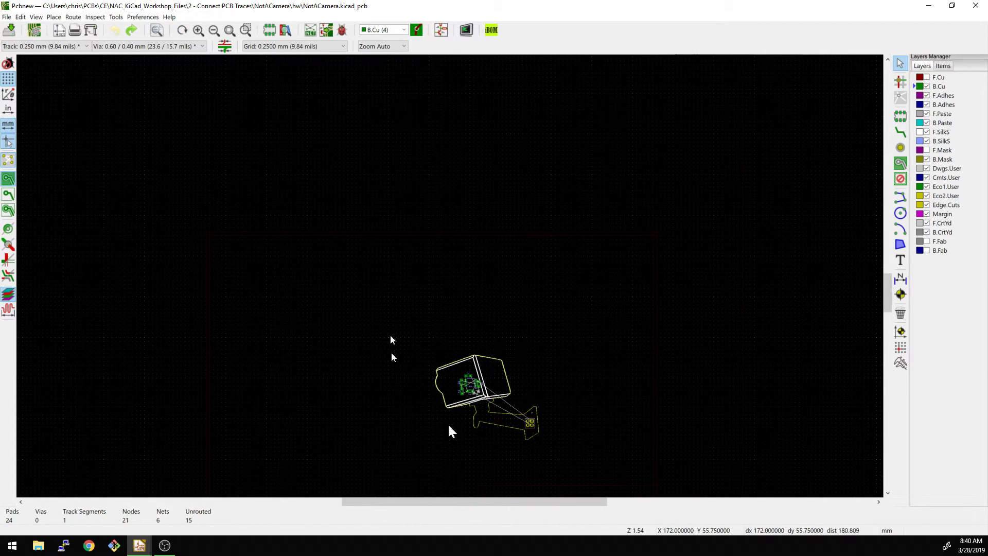
{"action": "scroll", "coordinate": [437, 360], "scroll_direction": "down", "scroll_amount": 2}
{"action": "scroll", "coordinate": [427, 307], "scroll_direction": "up", "scroll_amount": 3}
{"action": "scroll", "coordinate": [321, 224], "scroll_direction": "up", "scroll_amount": 3}
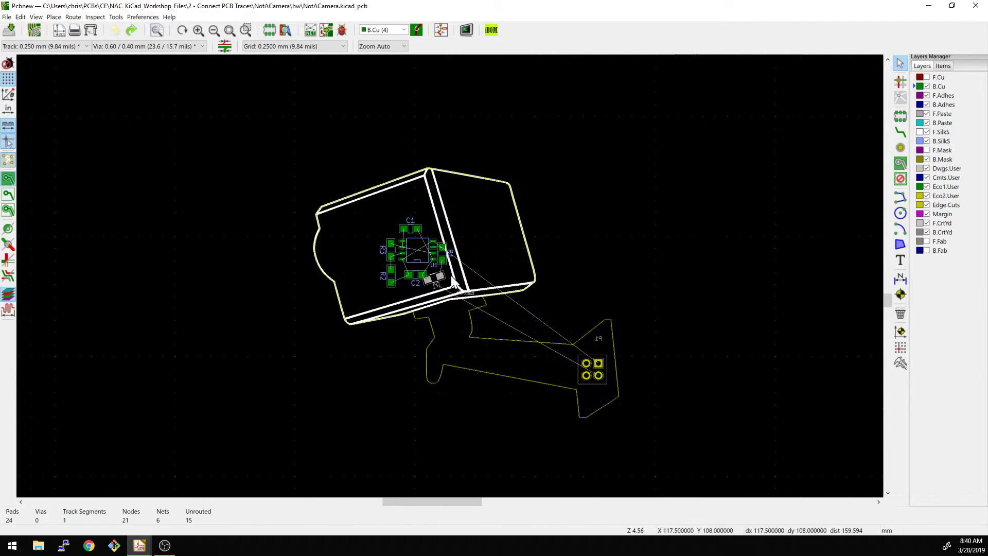
{"action": "scroll", "coordinate": [451, 278], "scroll_direction": "up", "scroll_amount": 2}
{"action": "middle_click_drag", "start_coordinate": [444, 280], "coordinate": [509, 285]}
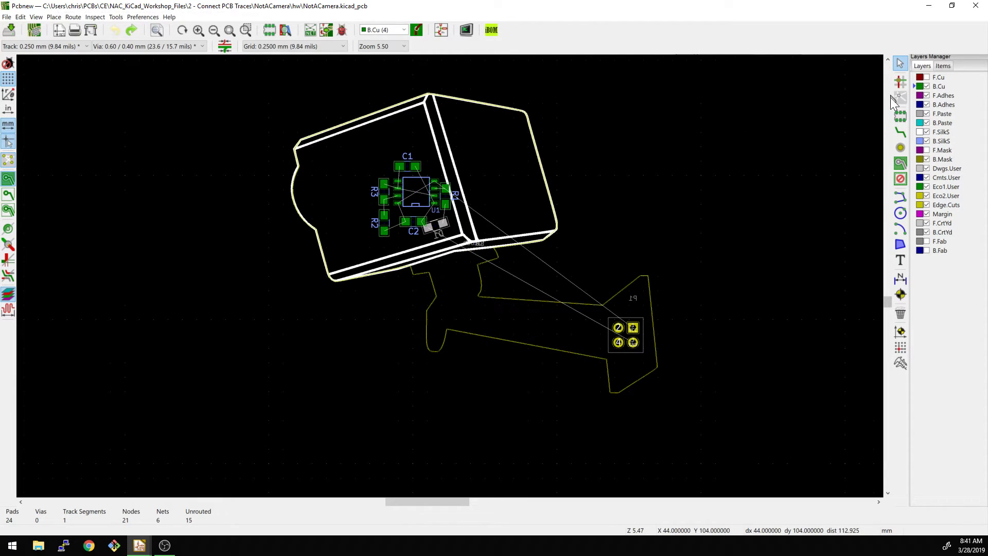
Draw a filled B.Cu /GND zone with corners around the whole camera-shaped board.
{"action": "left_click", "coordinate": [900, 164]}
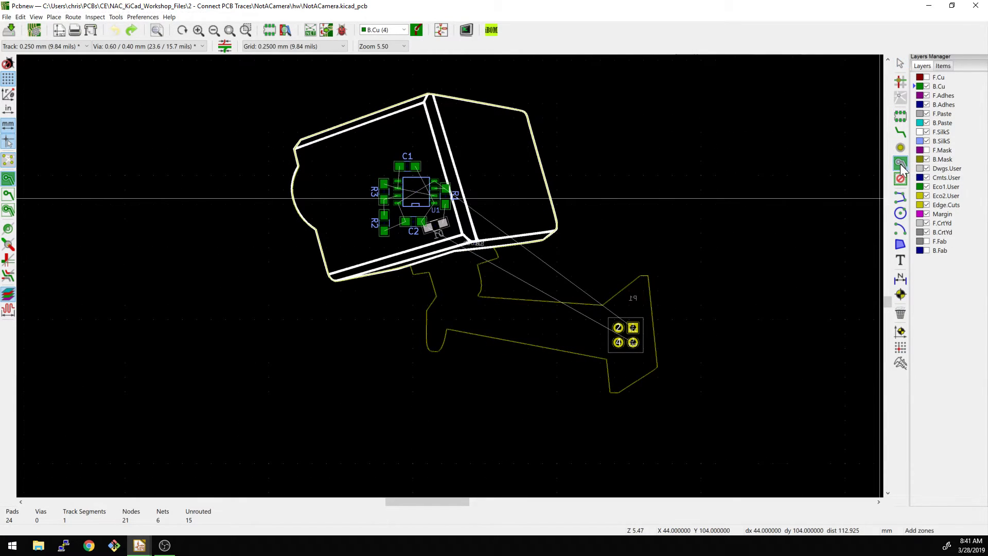
{"action": "left_click", "coordinate": [260, 82]}
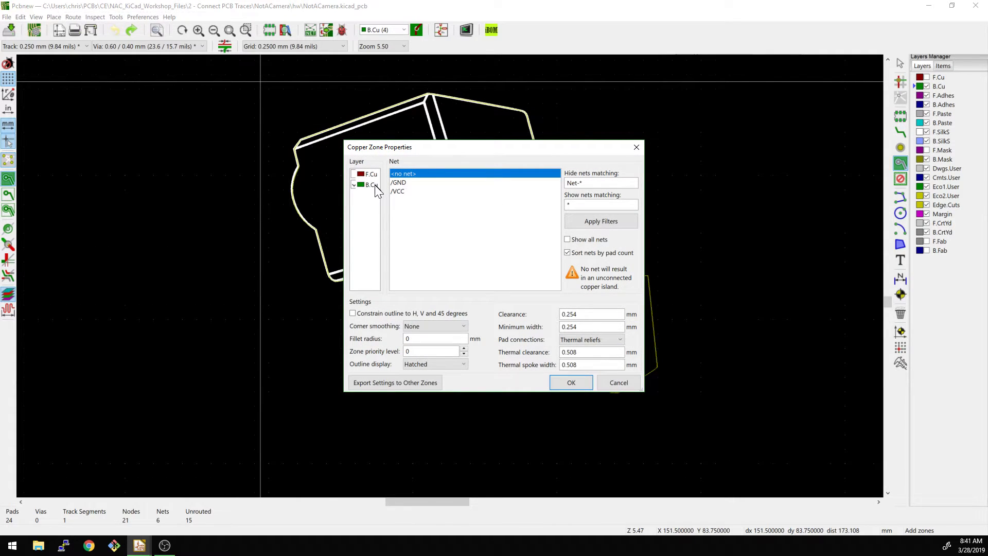
{"action": "left_click", "coordinate": [402, 182]}
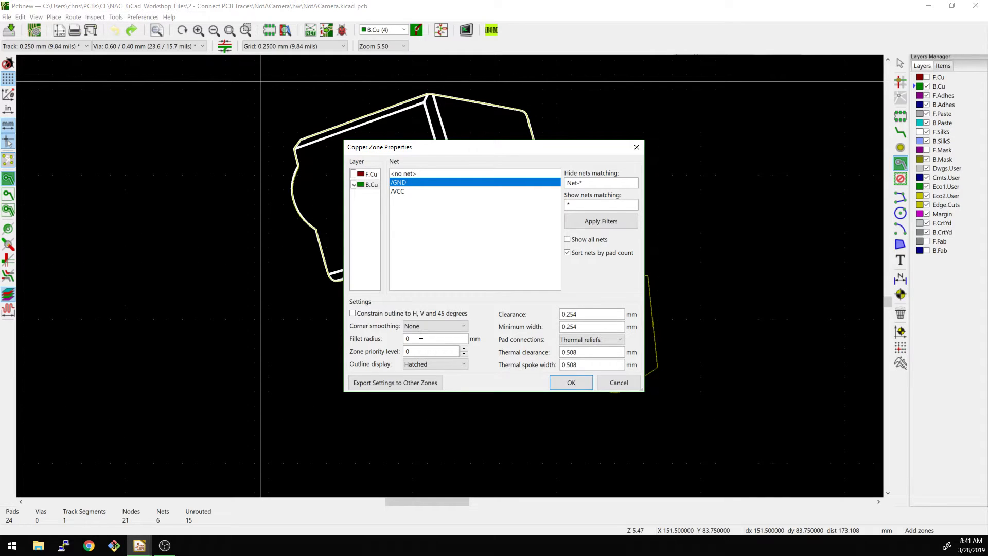
{"action": "left_click", "coordinate": [572, 381]}
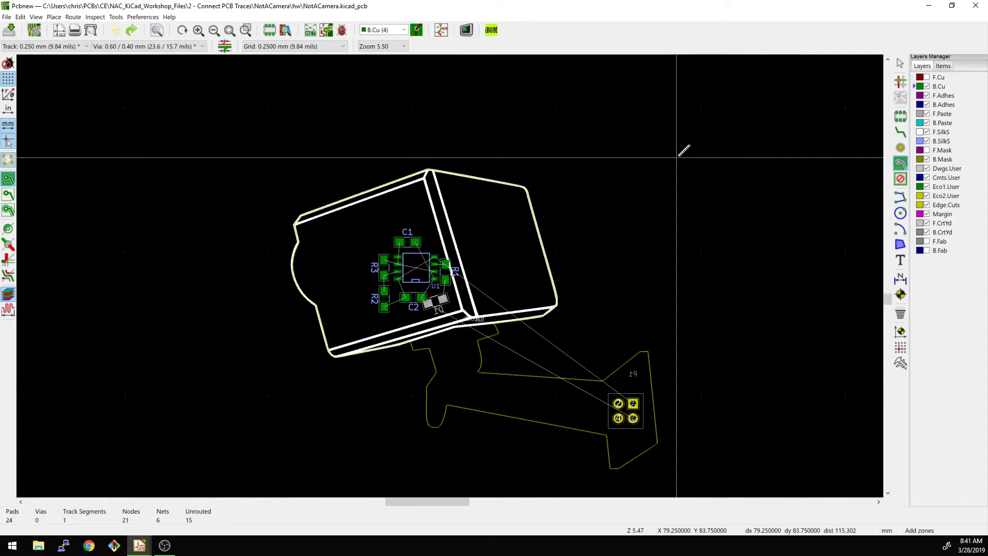
{"action": "left_click", "coordinate": [676, 157]}
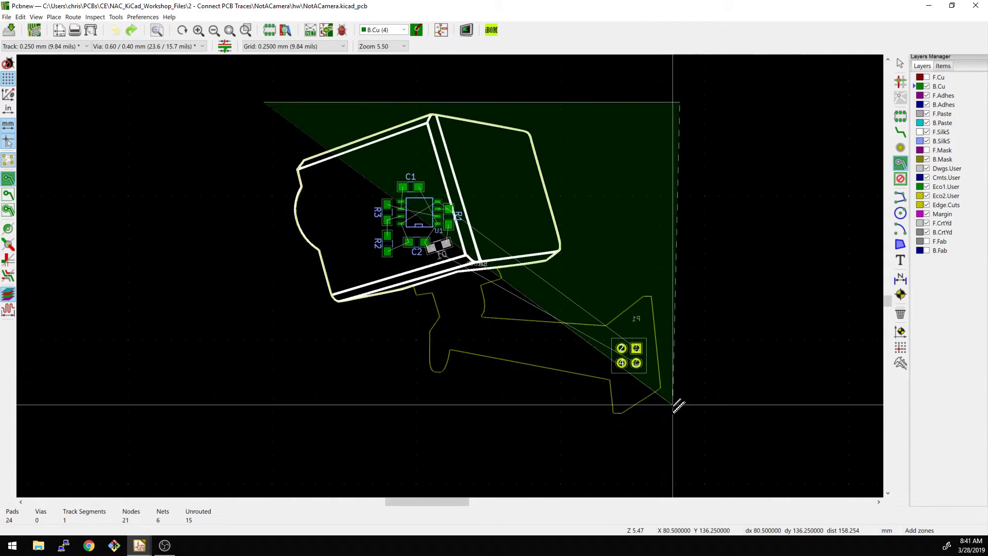
{"action": "left_click", "coordinate": [680, 437]}
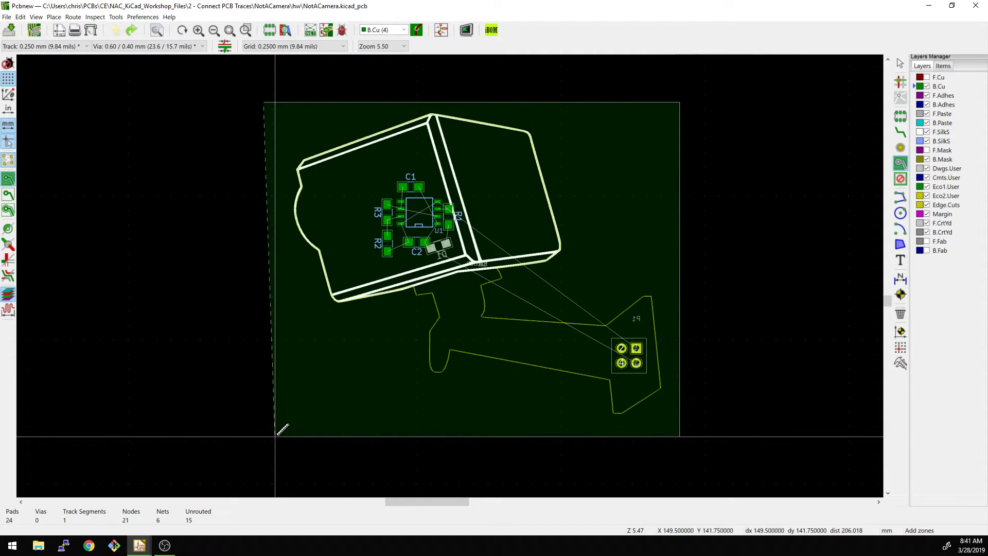
{"action": "left_click", "coordinate": [275, 436]}
{"action": "scroll", "coordinate": [261, 85], "scroll_direction": "up", "scroll_amount": 4}
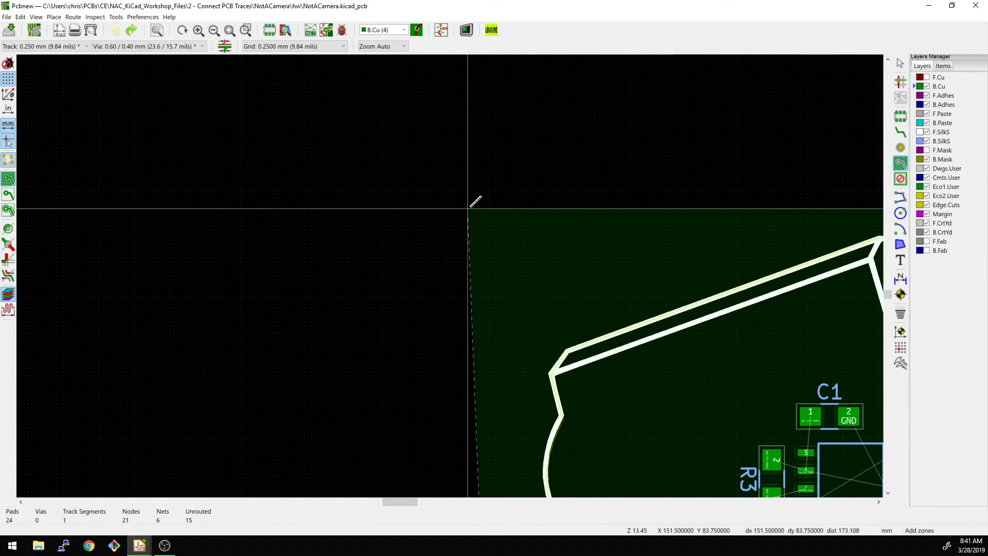
{"action": "left_click", "coordinate": [468, 209]}
{"action": "scroll", "coordinate": [462, 276], "scroll_direction": "down", "scroll_amount": 4}
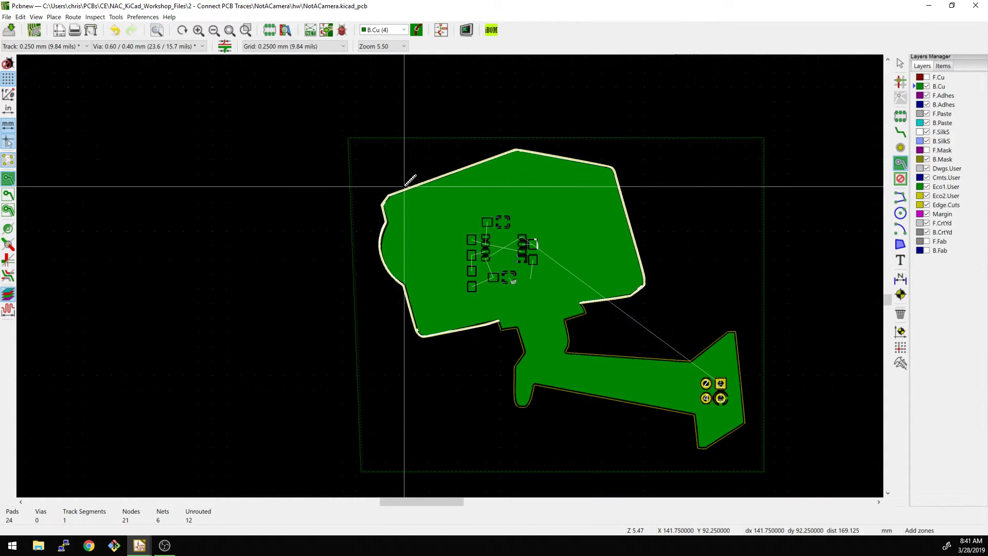
{"action": "scroll", "coordinate": [448, 247], "scroll_direction": "up", "scroll_amount": 3}
{"action": "scroll", "coordinate": [453, 268], "scroll_direction": "down", "scroll_amount": 6}
{"action": "scroll", "coordinate": [453, 265], "scroll_direction": "up", "scroll_amount": 5}
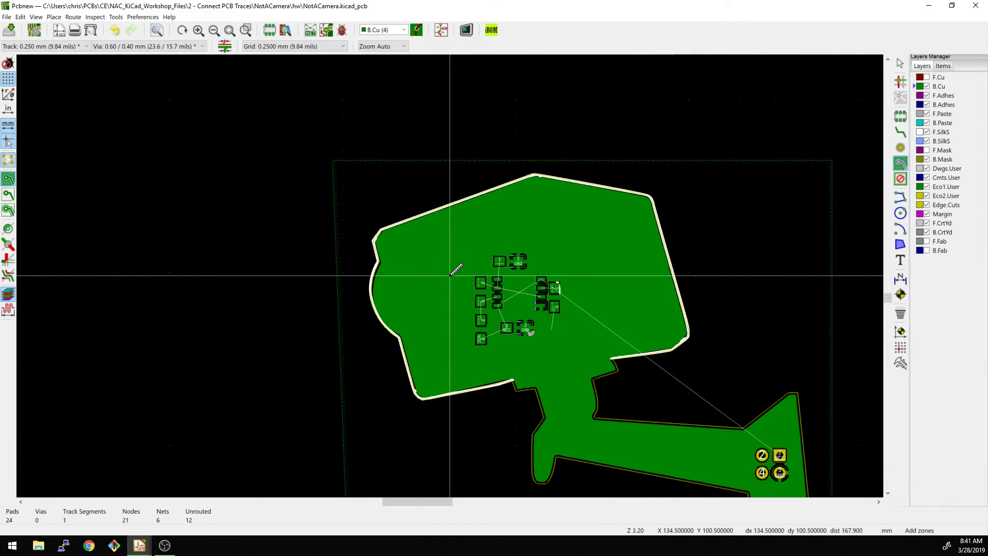
{"action": "scroll", "coordinate": [463, 288], "scroll_direction": "up", "scroll_amount": 4}
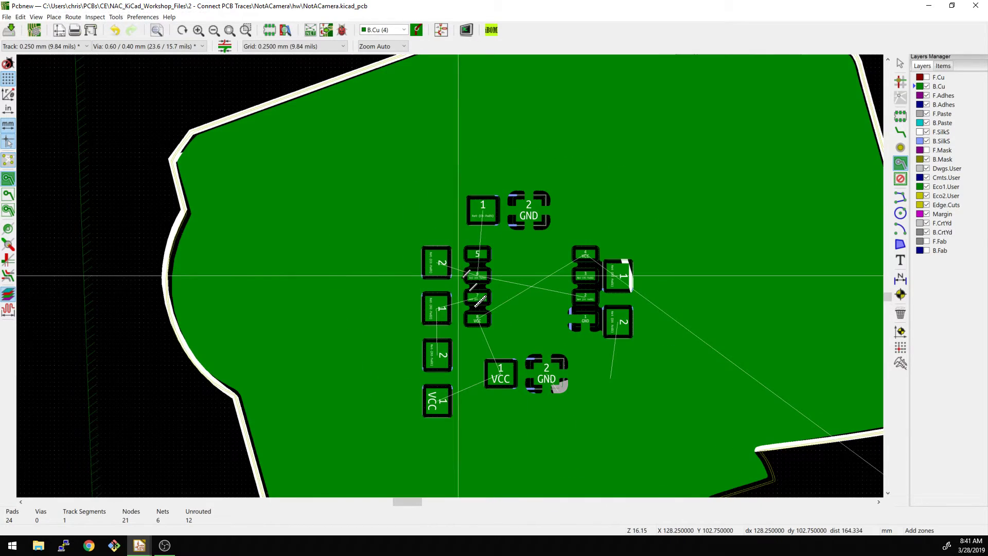
{"action": "key", "text": "Escape"}
{"action": "scroll", "coordinate": [497, 297], "scroll_direction": "up", "scroll_amount": 3}
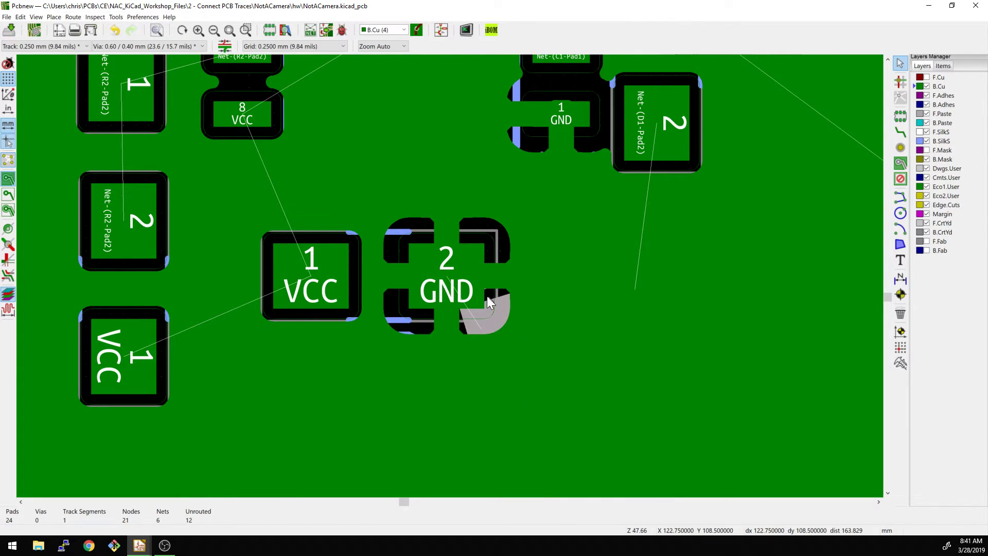
{"action": "scroll", "coordinate": [487, 301], "scroll_direction": "down", "scroll_amount": 2}
{"action": "scroll", "coordinate": [532, 142], "scroll_direction": "up", "scroll_amount": 1}
{"action": "scroll", "coordinate": [563, 307], "scroll_direction": "up", "scroll_amount": 1}
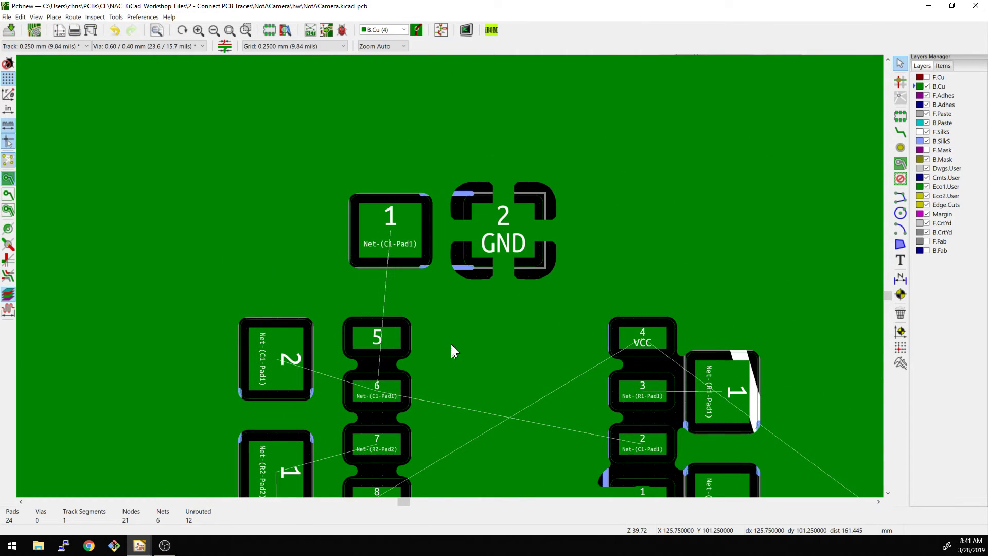
{"action": "scroll", "coordinate": [491, 239], "scroll_direction": "down", "scroll_amount": 4, "text": "shift"}
{"action": "scroll", "coordinate": [456, 132], "scroll_direction": "down", "scroll_amount": 1}
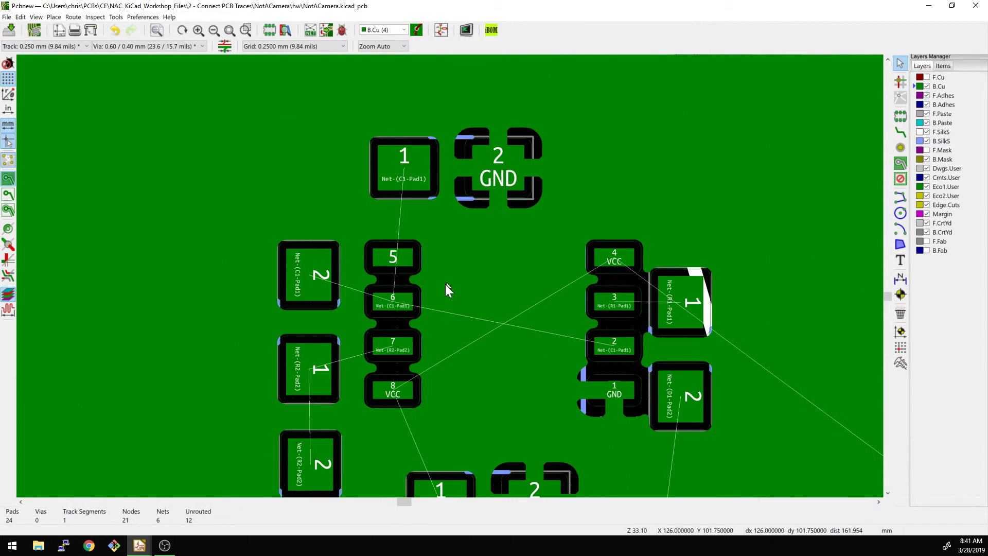
{"action": "scroll", "coordinate": [449, 252], "scroll_direction": "down", "scroll_amount": 4, "text": "shift"}
{"action": "middle_click_drag", "start_coordinate": [450, 219], "coordinate": [378, 146]}
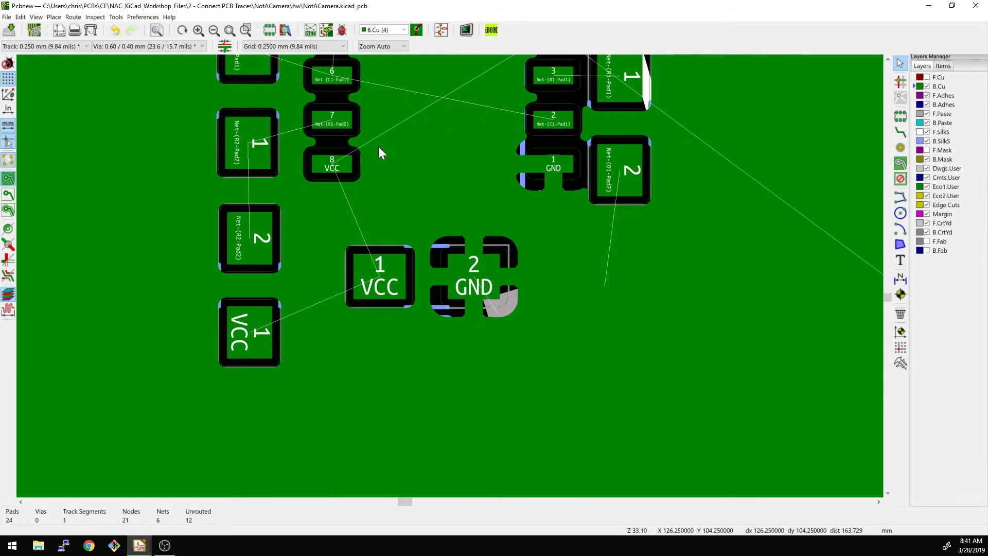
{"action": "scroll", "coordinate": [450, 276], "scroll_direction": "down", "scroll_amount": 8}
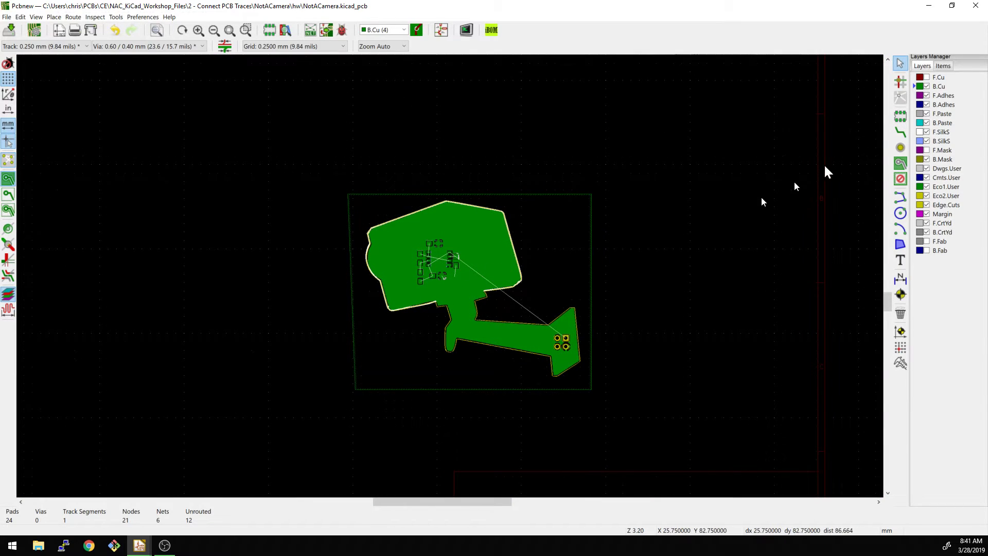
{"action": "scroll", "coordinate": [703, 175], "scroll_direction": "up", "scroll_amount": 3}
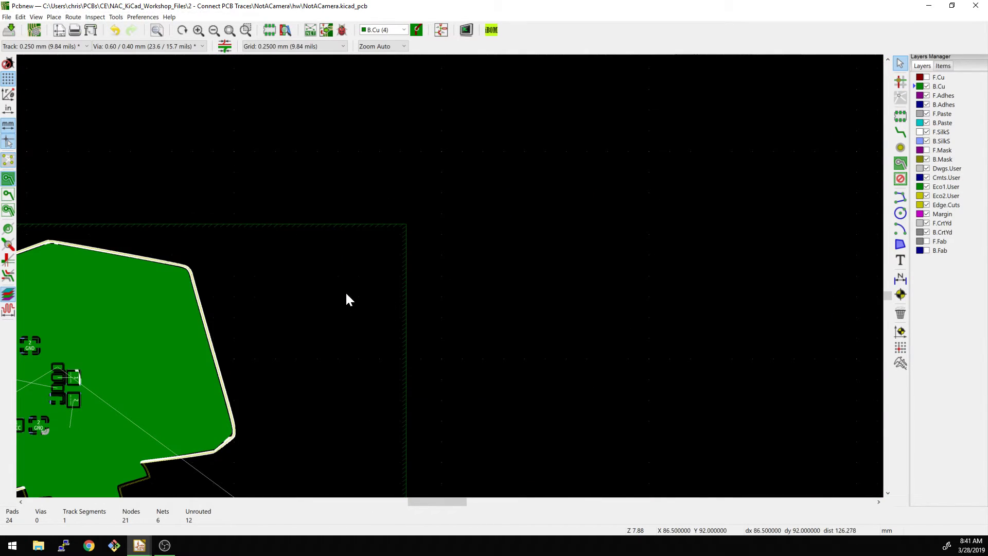
Pan to the board outline and select the GND zone by its edge.
{"action": "middle_click_drag", "start_coordinate": [346, 297], "coordinate": [489, 286]}
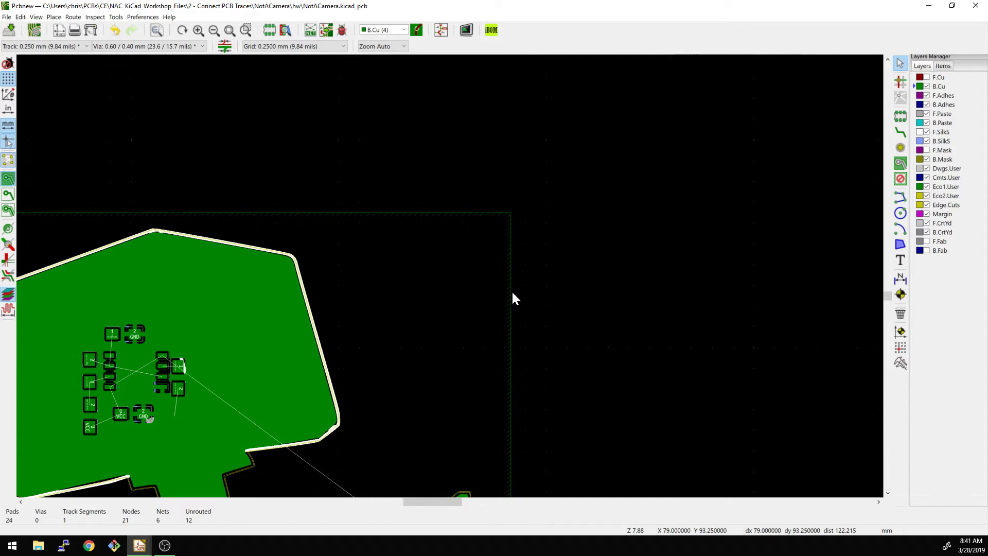
{"action": "left_click_drag", "start_coordinate": [452, 176], "coordinate": [633, 293]}
{"action": "left_click_drag", "start_coordinate": [572, 288], "coordinate": [452, 178]}
{"action": "scroll", "coordinate": [451, 279], "scroll_direction": "up", "scroll_amount": 1}
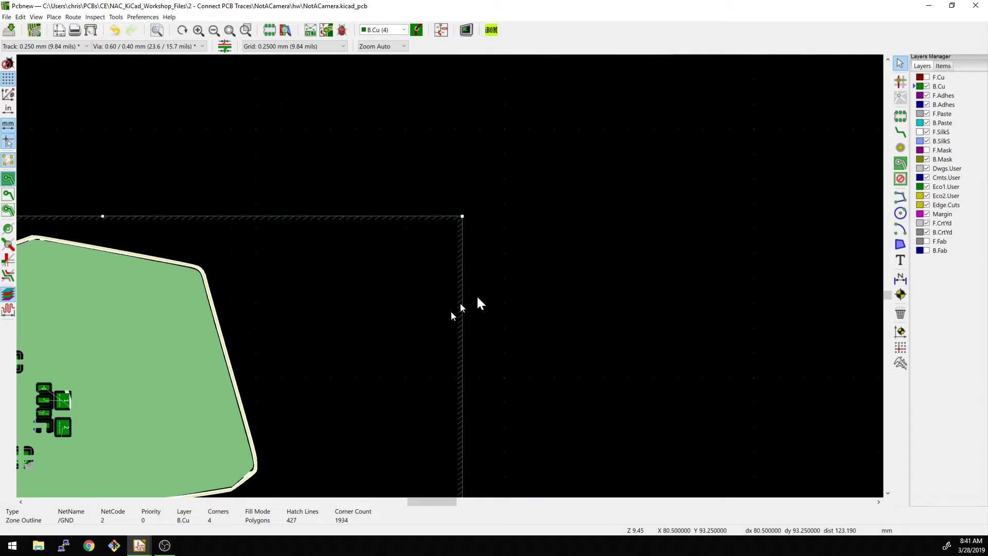
{"action": "middle_click_drag", "start_coordinate": [477, 298], "coordinate": [635, 248]}
{"action": "double_click", "coordinate": [644, 251]}
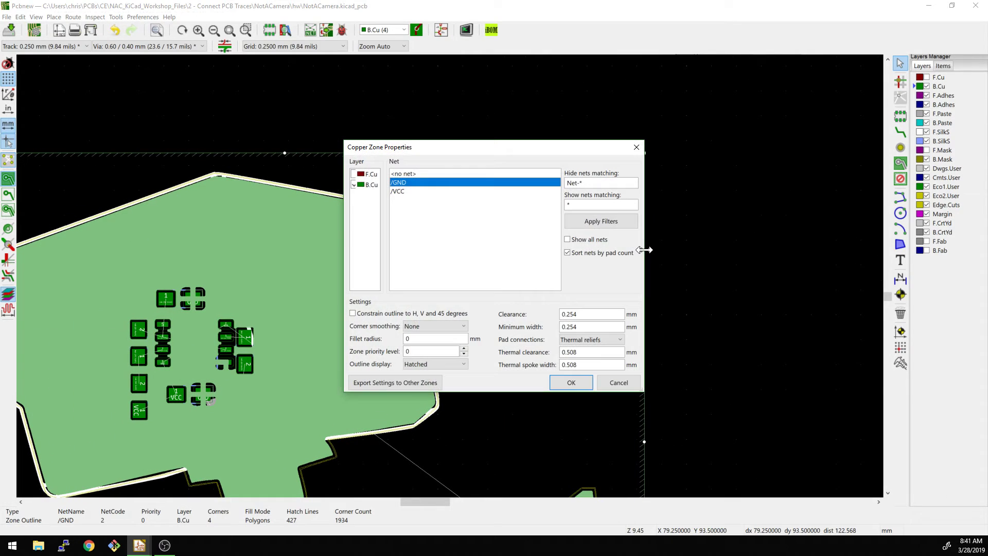
{"action": "key", "text": "Escape"}
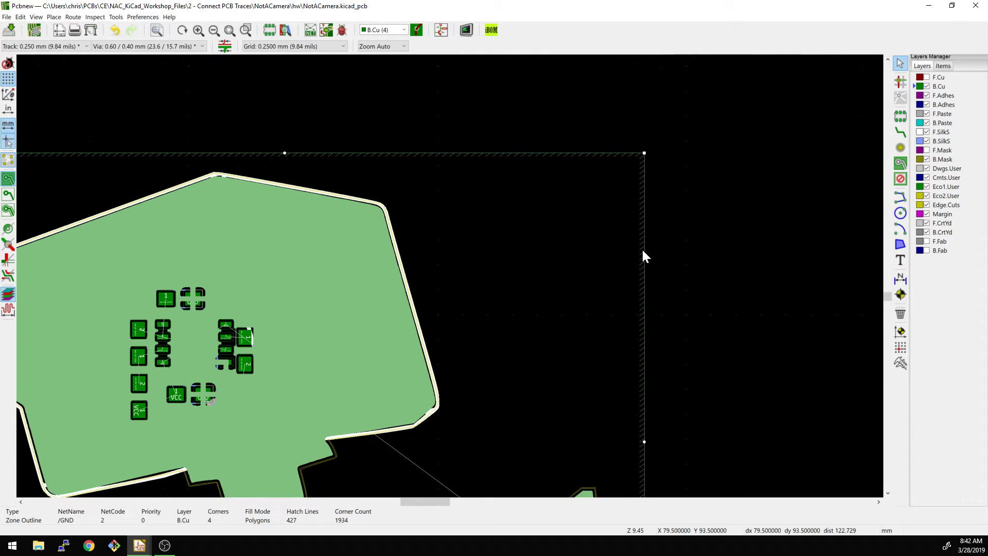
Duplicate the GND zone in place and assign the copy to F.Cu on /VCC.
{"action": "right_click", "coordinate": [643, 251]}
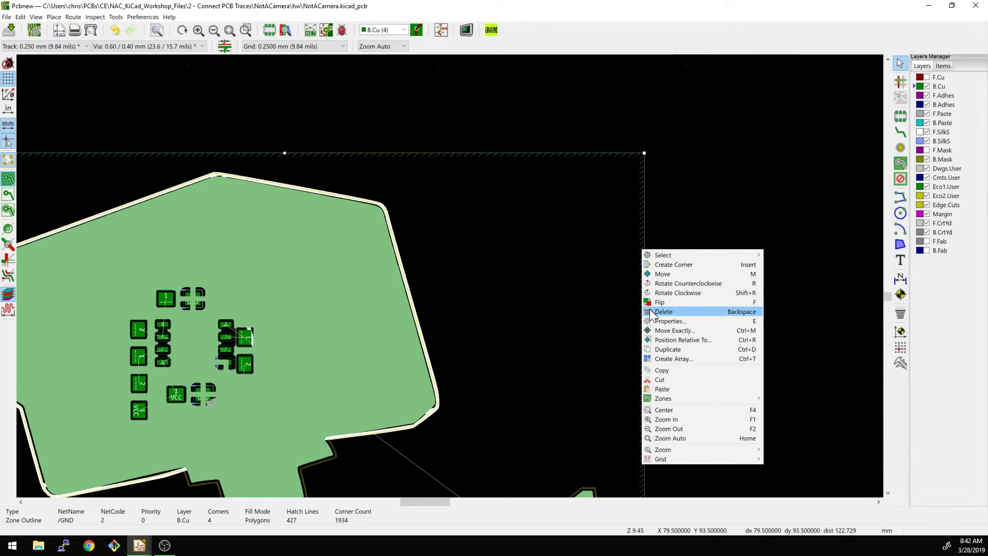
{"action": "left_click", "coordinate": [655, 348]}
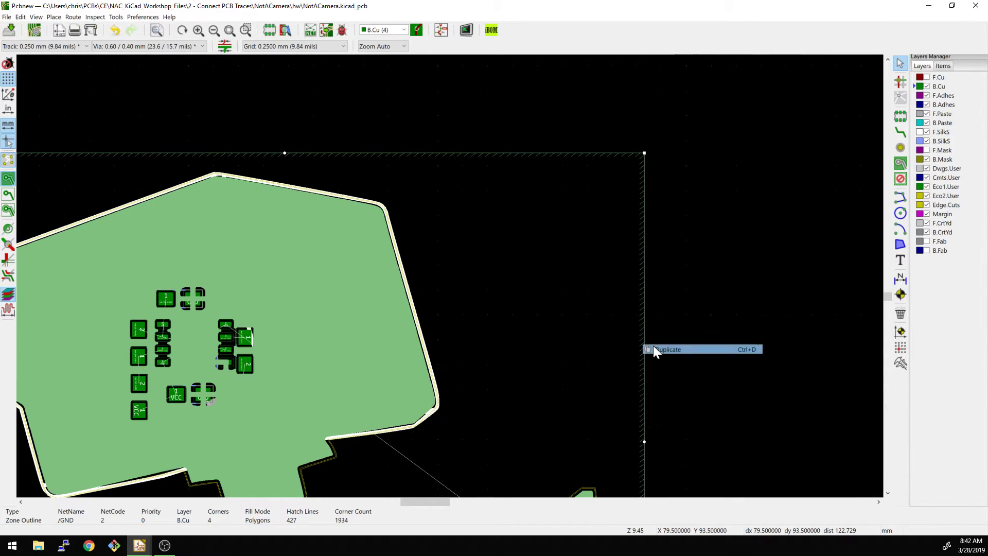
{"action": "left_click", "coordinate": [647, 256]}
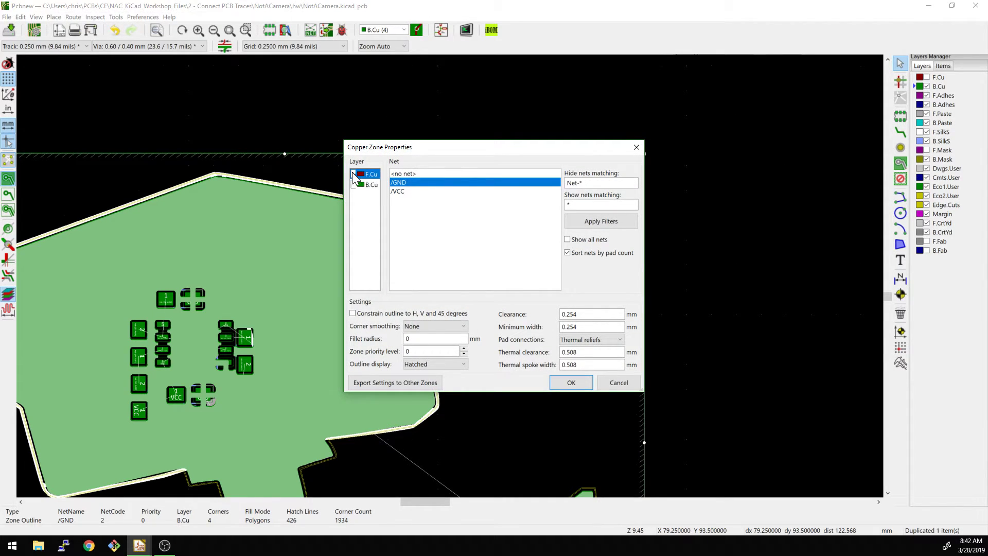
{"action": "left_click", "coordinate": [571, 380]}
Show F.Cu again to inspect the /VCC front pour, then refill all zones with B.
{"action": "scroll", "coordinate": [417, 270], "scroll_direction": "down", "scroll_amount": 4}
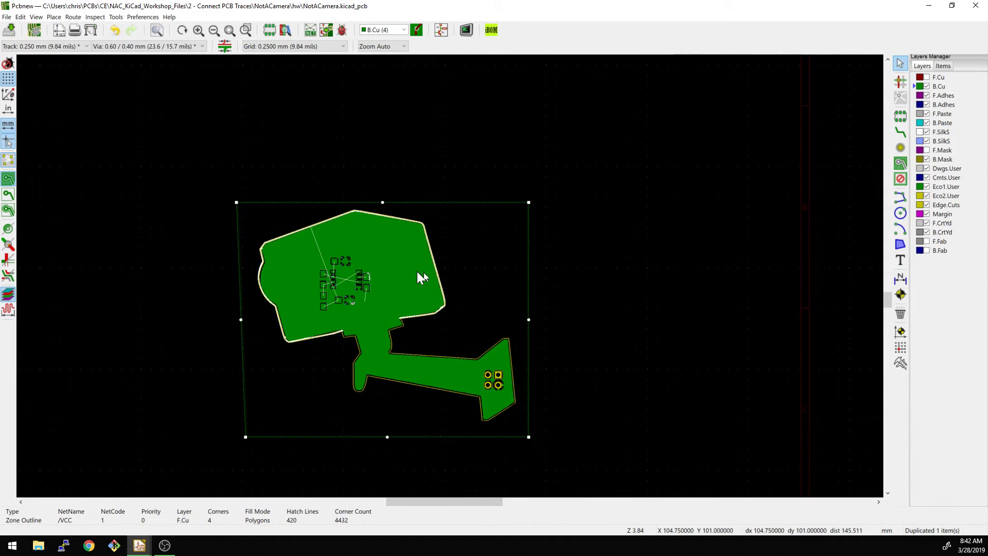
{"action": "left_click", "coordinate": [927, 78]}
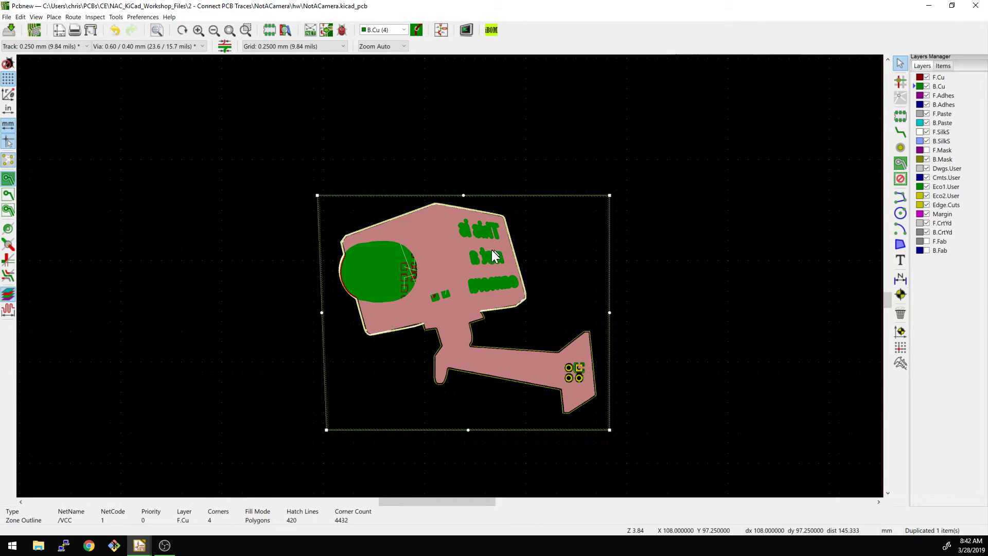
{"action": "scroll", "coordinate": [463, 255], "scroll_direction": "up", "scroll_amount": 4}
{"action": "scroll", "coordinate": [446, 277], "scroll_direction": "down", "scroll_amount": 4}
{"action": "scroll", "coordinate": [446, 277], "scroll_direction": "up", "scroll_amount": 5}
{"action": "scroll", "coordinate": [448, 277], "scroll_direction": "down", "scroll_amount": 3}
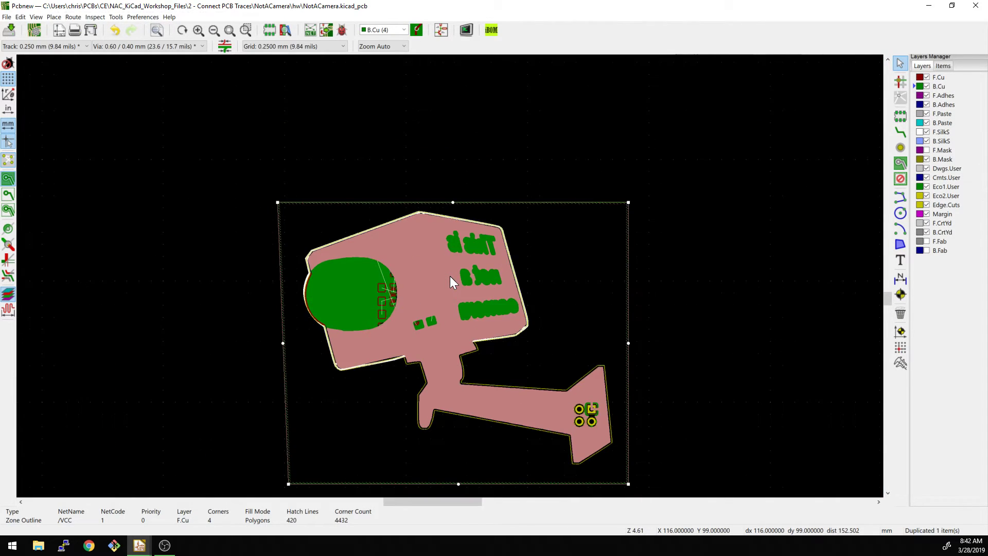
{"action": "scroll", "coordinate": [450, 277], "scroll_direction": "up", "scroll_amount": 3}
{"action": "scroll", "coordinate": [450, 282], "scroll_direction": "down", "scroll_amount": 2}
{"action": "scroll", "coordinate": [452, 280], "scroll_direction": "up", "scroll_amount": 3}
{"action": "scroll", "coordinate": [452, 269], "scroll_direction": "down", "scroll_amount": 1}
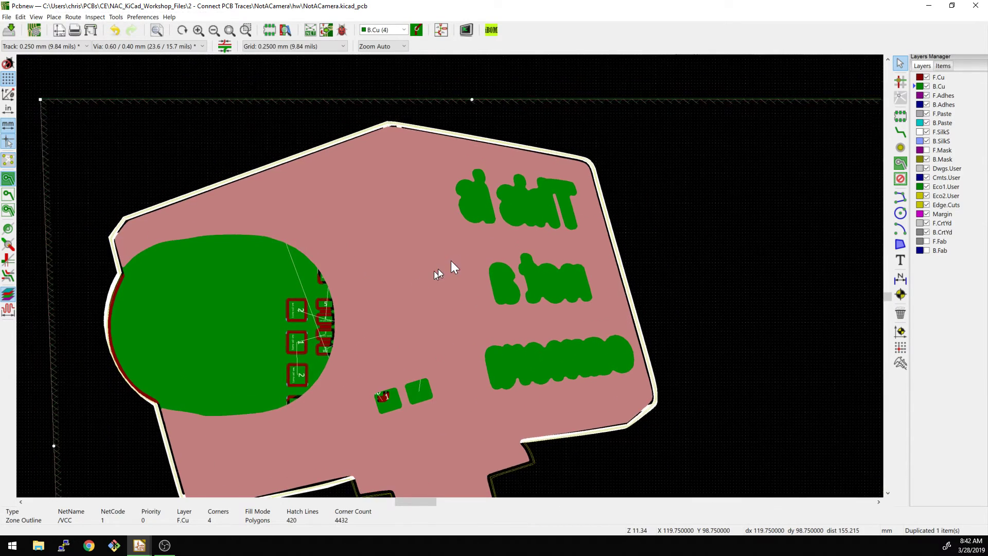
{"action": "scroll", "coordinate": [443, 247], "scroll_direction": "up", "scroll_amount": 1}
{"action": "scroll", "coordinate": [450, 278], "scroll_direction": "down", "scroll_amount": 4}
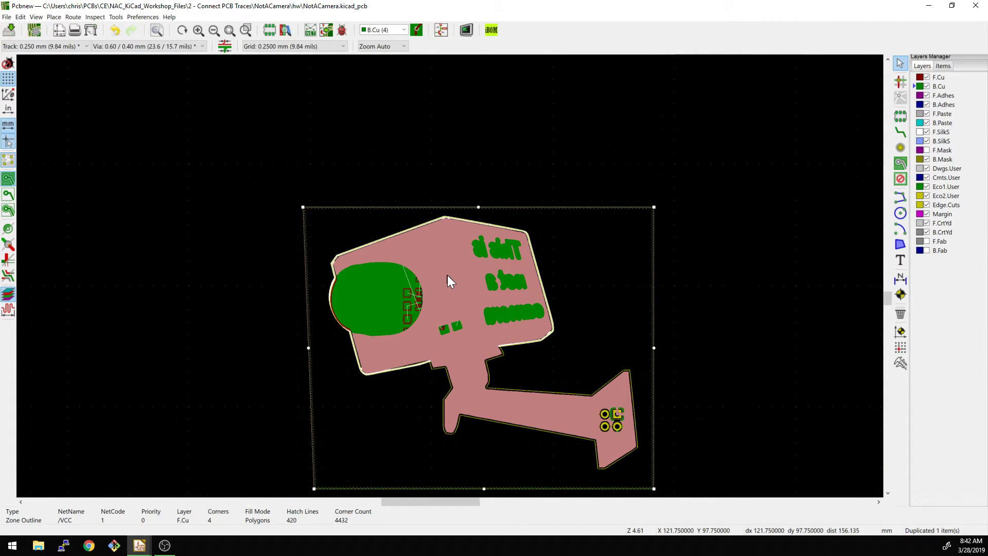
{"action": "scroll", "coordinate": [448, 275], "scroll_direction": "down", "scroll_amount": 2}
{"action": "key", "text": "b"}
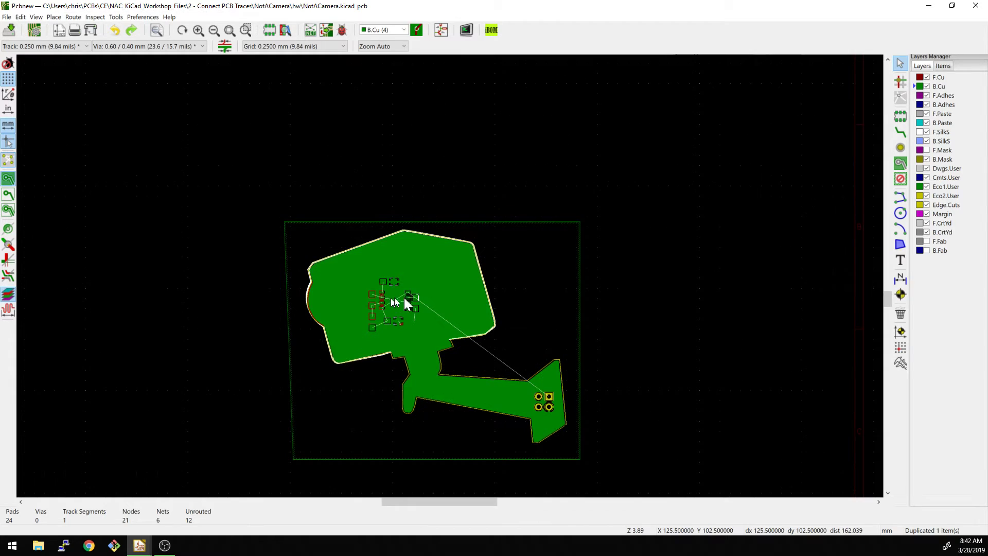
{"action": "scroll", "coordinate": [452, 282], "scroll_direction": "up", "scroll_amount": 2}
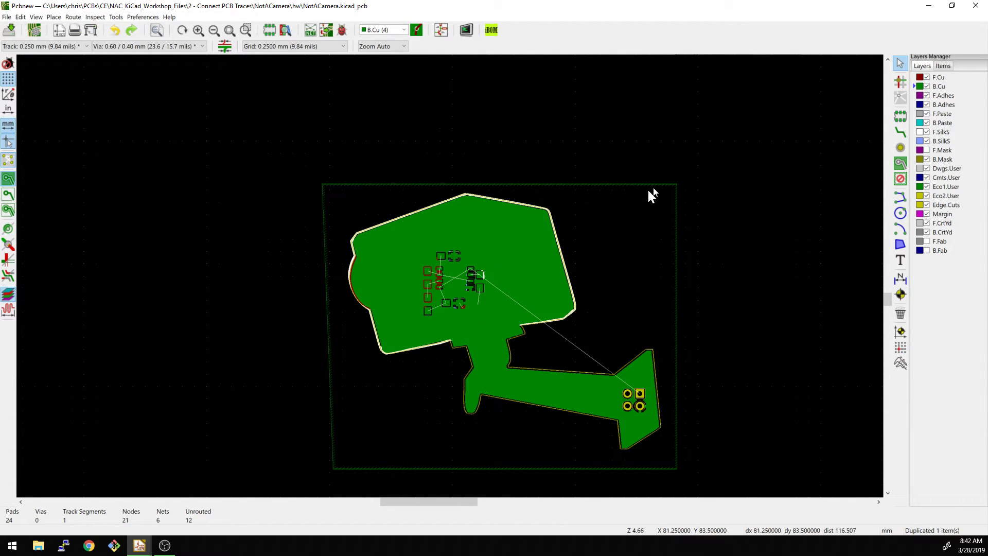
Bring the four-pin connector into view and switch the routing track width to 0.610 mm (24.00 mils).
{"action": "scroll", "coordinate": [569, 361], "scroll_direction": "up", "scroll_amount": 1}
{"action": "middle_click_drag", "start_coordinate": [440, 271], "coordinate": [553, 269]}
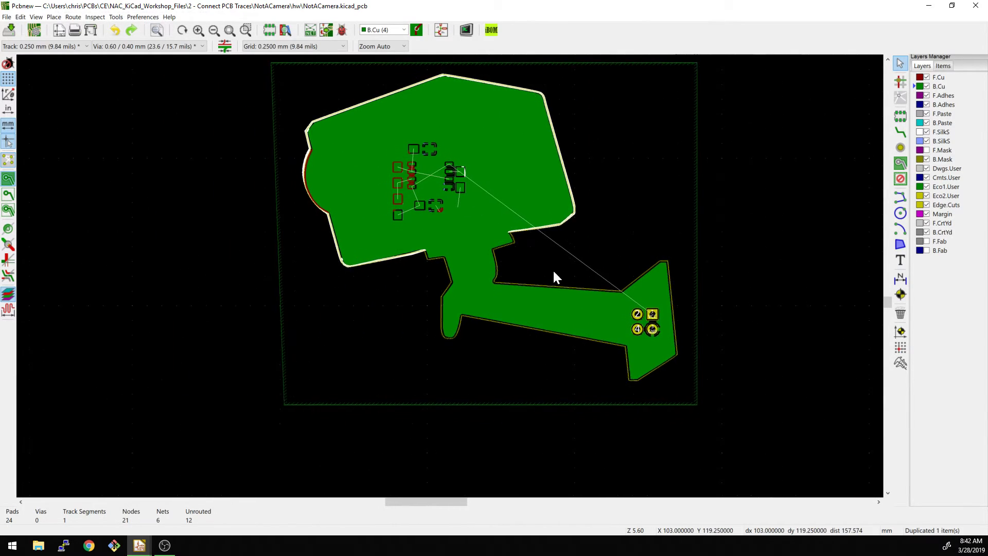
{"action": "scroll", "coordinate": [553, 270], "scroll_direction": "up", "scroll_amount": 1}
{"action": "scroll", "coordinate": [561, 309], "scroll_direction": "up", "scroll_amount": 5}
{"action": "middle_click_drag", "start_coordinate": [452, 257], "coordinate": [601, 269]}
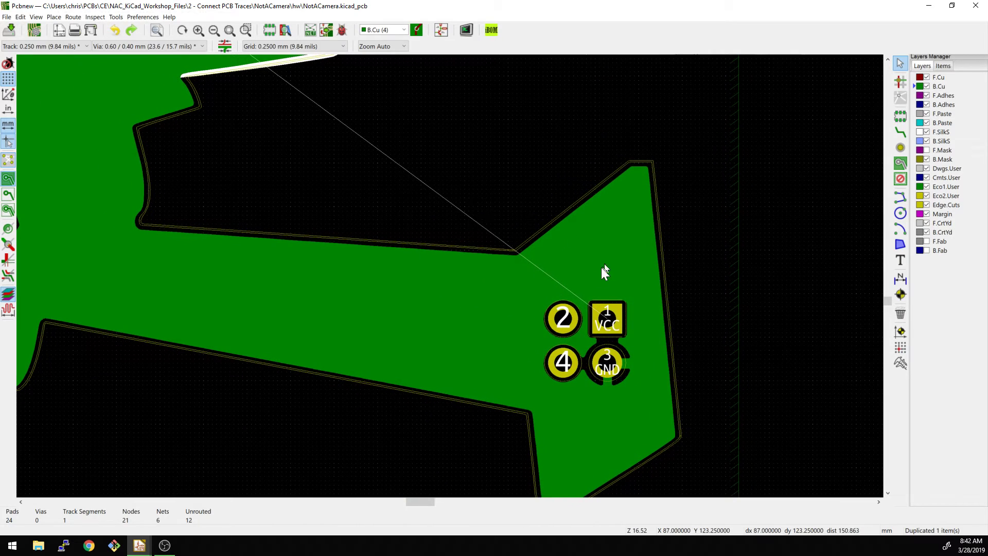
{"action": "key", "text": "x"}
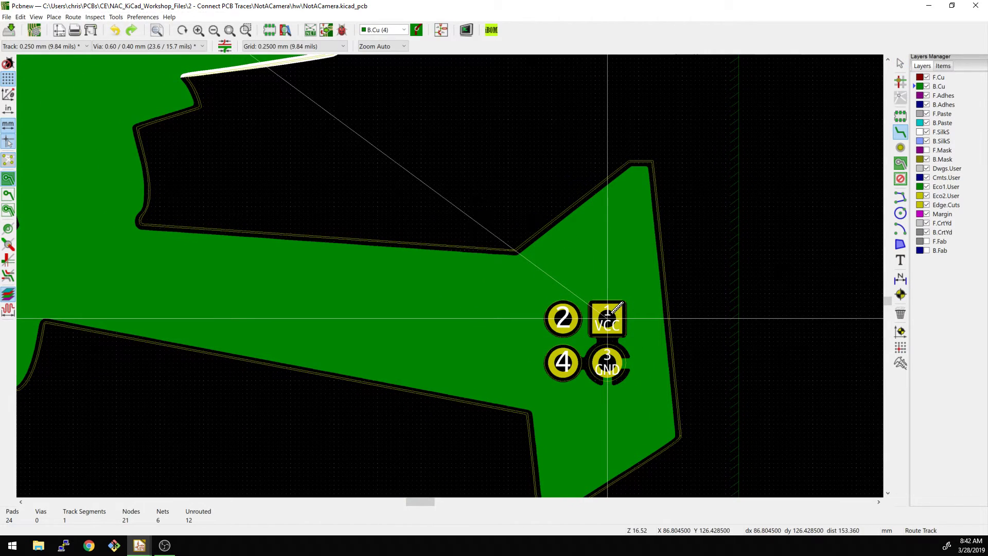
{"action": "left_click", "coordinate": [613, 312]}
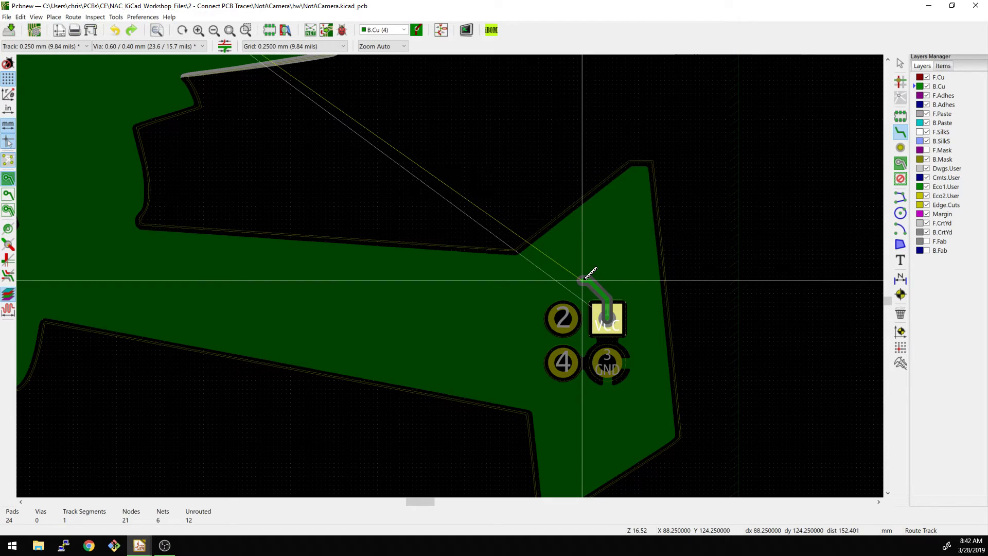
{"action": "key", "text": "w"}
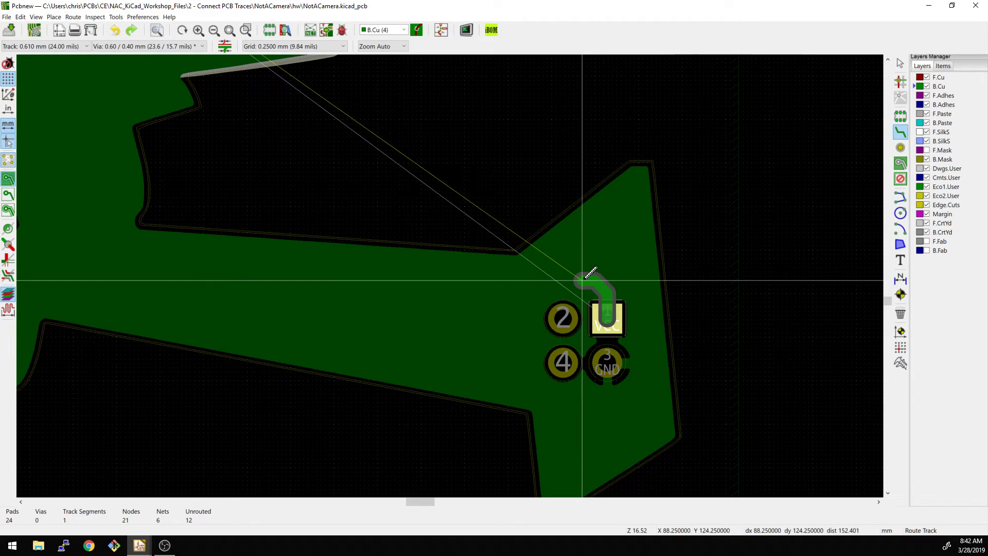
{"action": "key", "text": "Escape"}
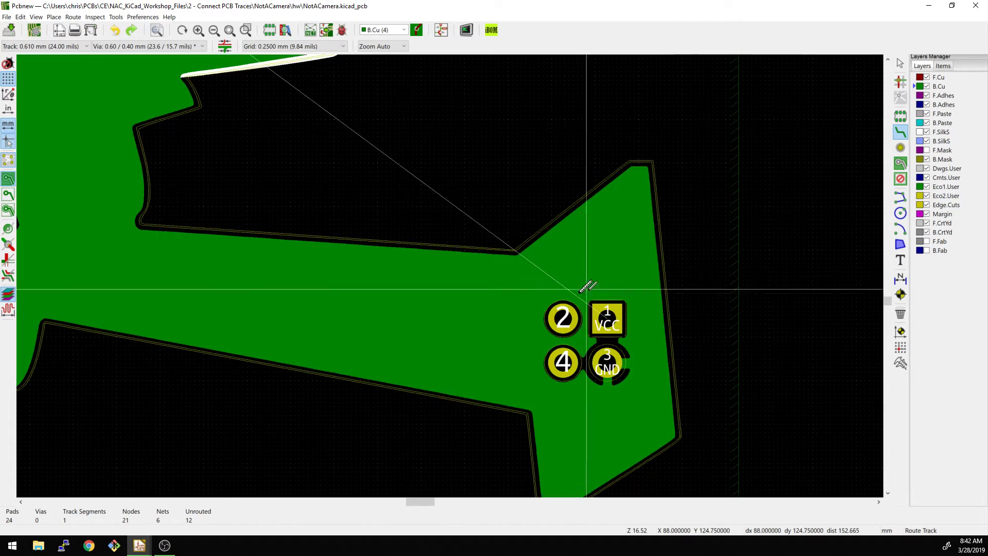
{"action": "left_click", "coordinate": [57, 48]}
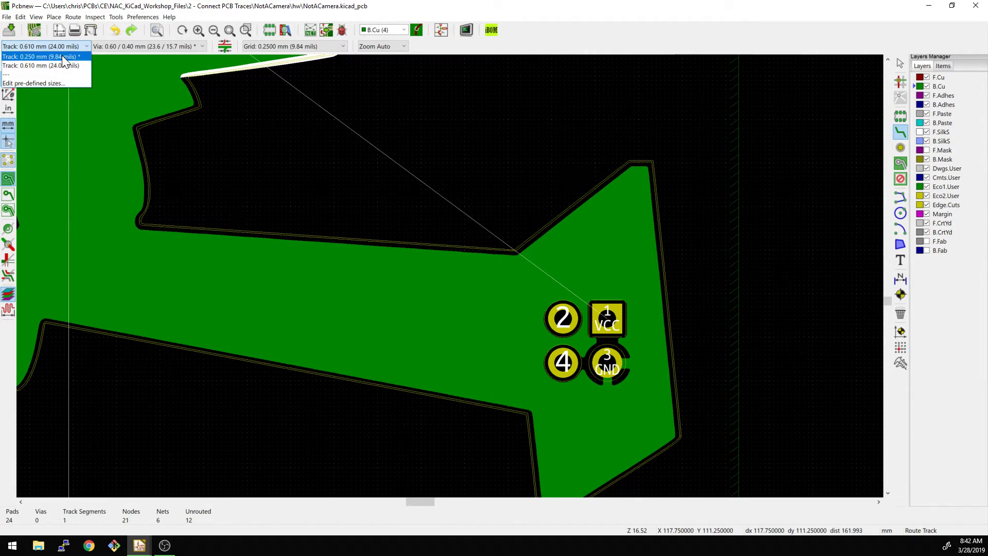
Route a 0.610 mm VCC track from connector pad 1, bending left and up to the upper VCC 1 pad.
{"action": "left_click", "coordinate": [569, 293]}
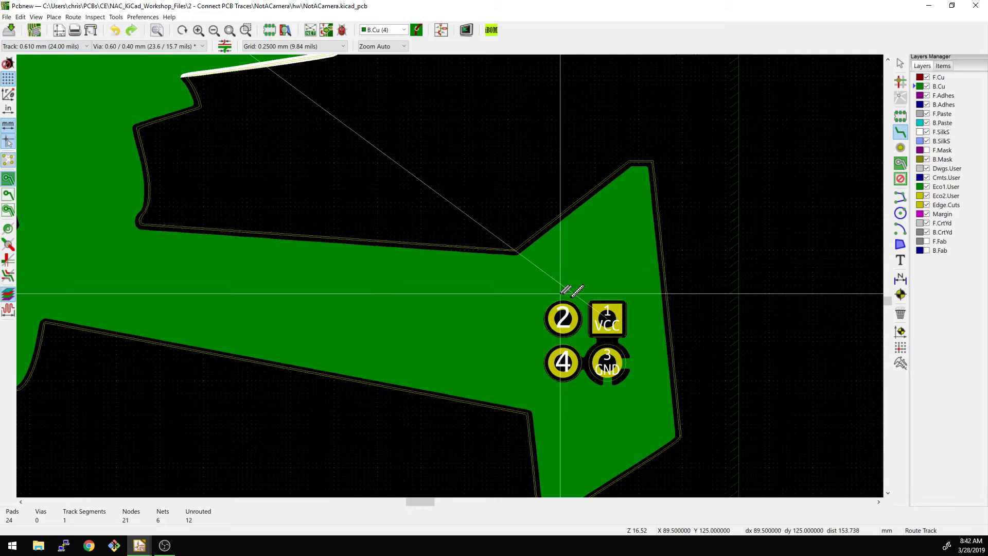
{"action": "left_click", "coordinate": [608, 318]}
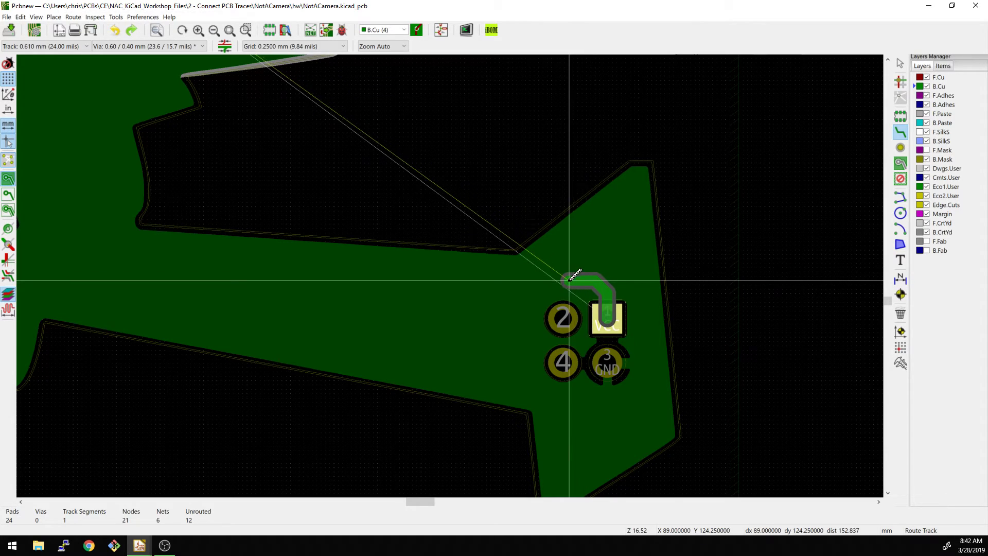
{"action": "left_click", "coordinate": [521, 284]}
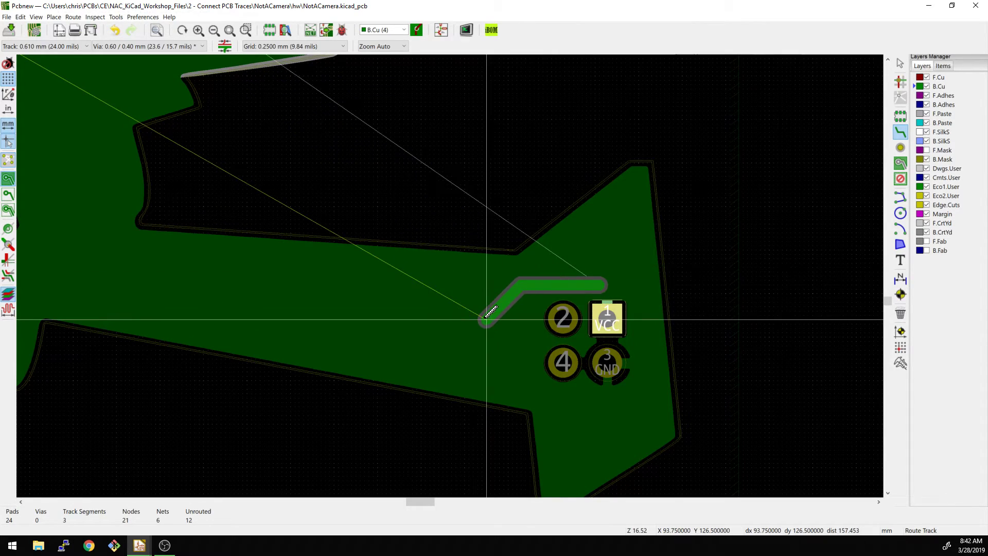
{"action": "left_click", "coordinate": [236, 307]}
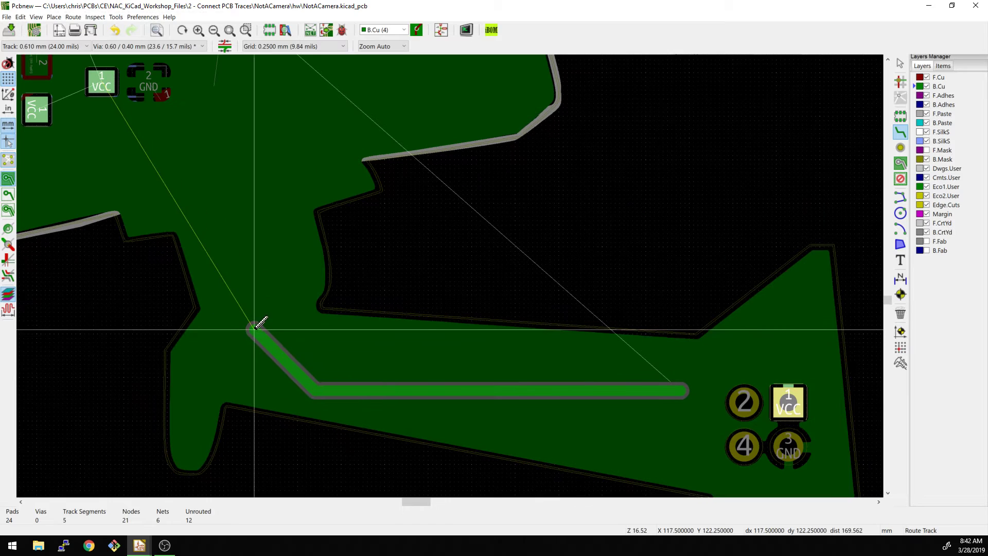
{"action": "left_click", "coordinate": [251, 304]}
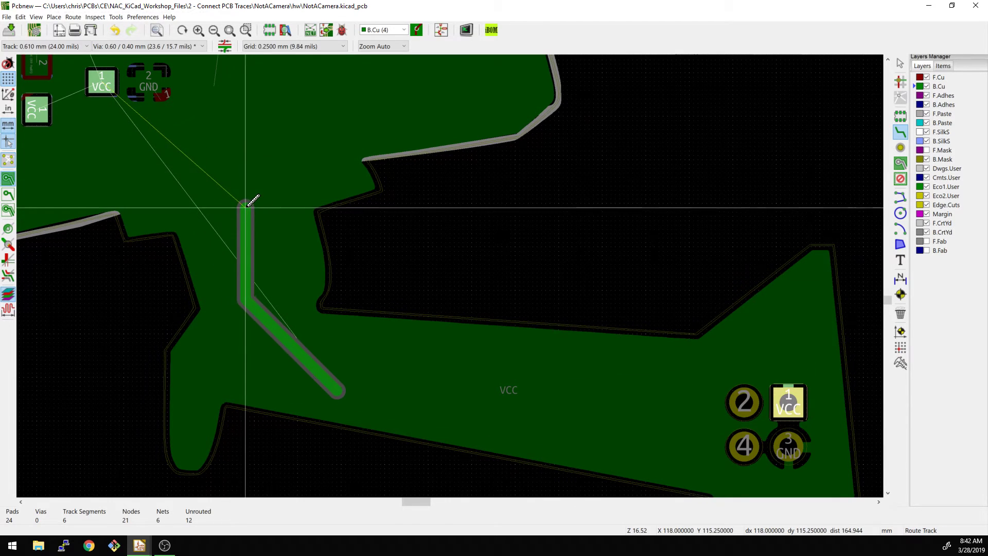
{"action": "left_click", "coordinate": [209, 140]}
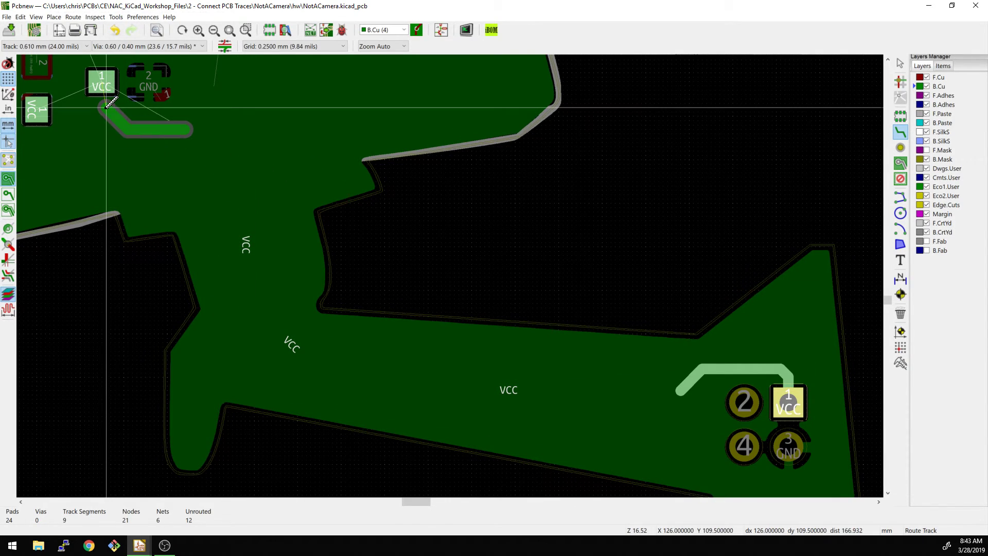
{"action": "scroll", "coordinate": [103, 85], "scroll_direction": "up", "scroll_amount": 2, "text": "shift"}
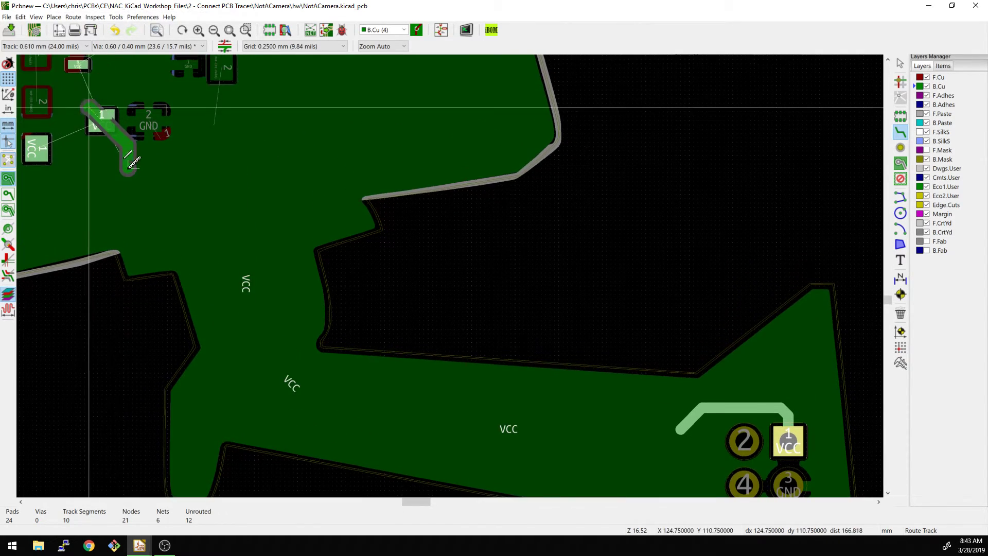
{"action": "left_click", "coordinate": [102, 142]}
{"action": "middle_click_drag", "start_coordinate": [358, 264], "coordinate": [429, 225]}
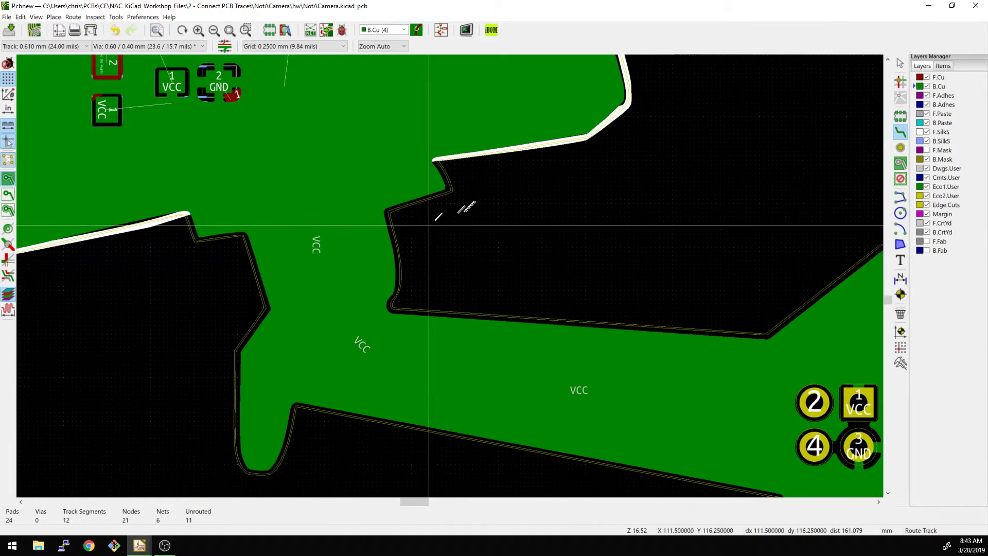
{"action": "scroll", "coordinate": [429, 225], "scroll_direction": "left", "scroll_amount": 2}
{"action": "scroll", "coordinate": [355, 182], "scroll_direction": "left", "scroll_amount": 1}
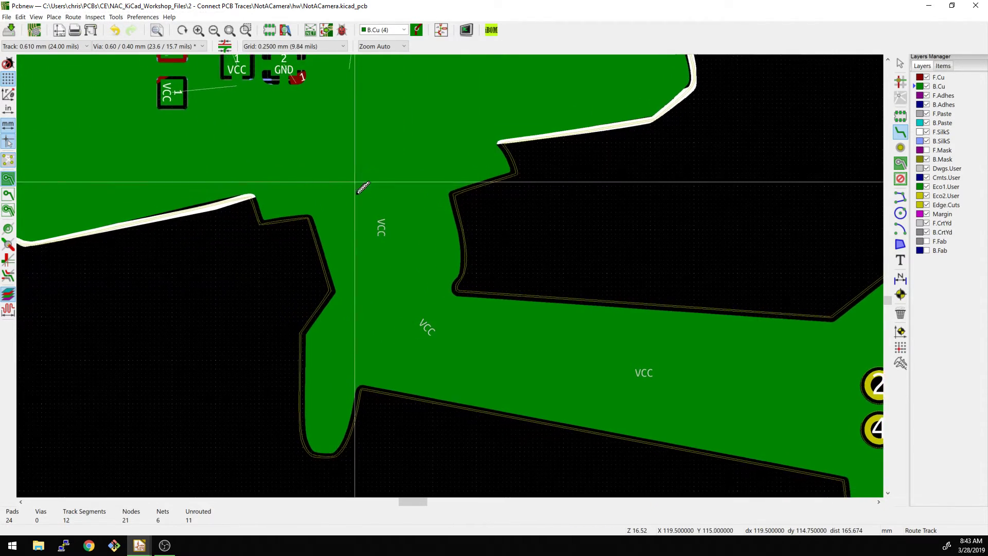
Refill the copper zones (B) around the new VCC track.
{"action": "scroll", "coordinate": [355, 182], "scroll_direction": "down", "scroll_amount": 1}
{"action": "key", "text": "b"}
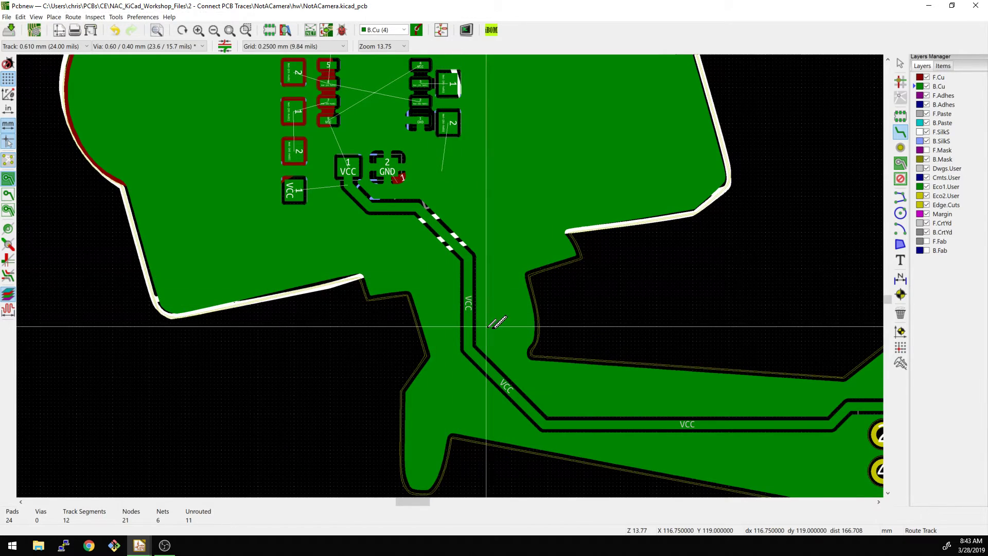
{"action": "scroll", "coordinate": [497, 323], "scroll_direction": "down", "scroll_amount": 3}
{"action": "scroll", "coordinate": [497, 323], "scroll_direction": "right", "scroll_amount": 4}
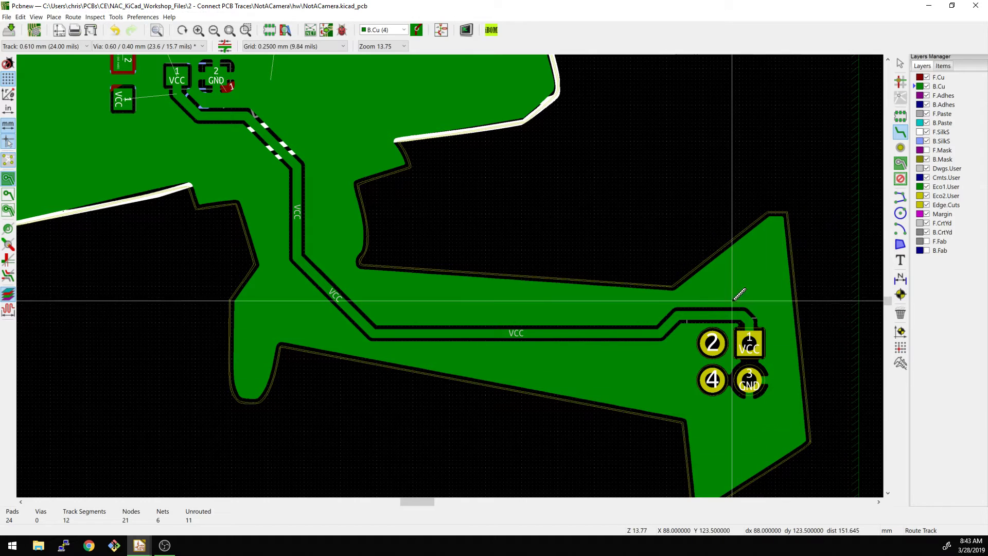
{"action": "scroll", "coordinate": [740, 294], "scroll_direction": "up", "scroll_amount": 6}
{"action": "scroll", "coordinate": [740, 293], "scroll_direction": "left", "scroll_amount": 7}
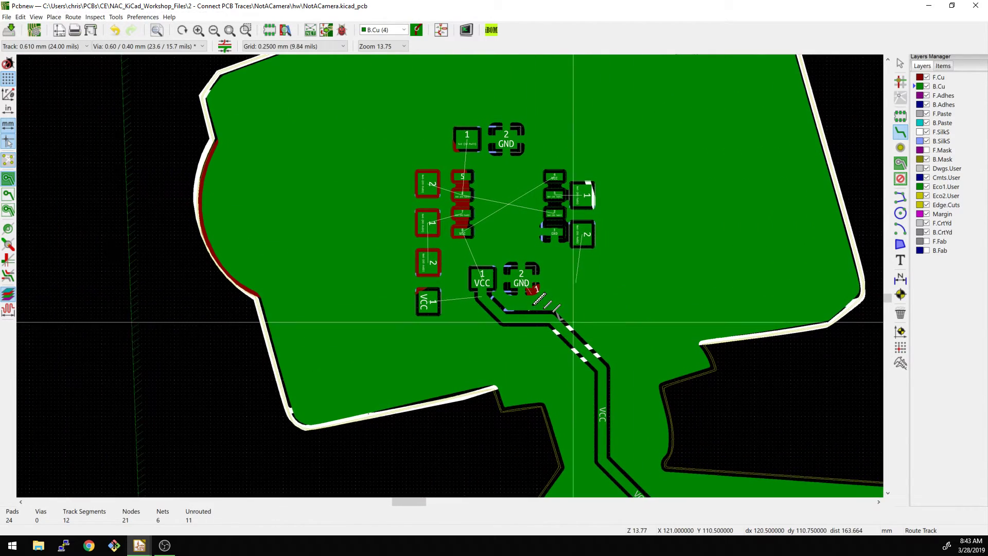
{"action": "scroll", "coordinate": [573, 323], "scroll_direction": "up", "scroll_amount": 1}
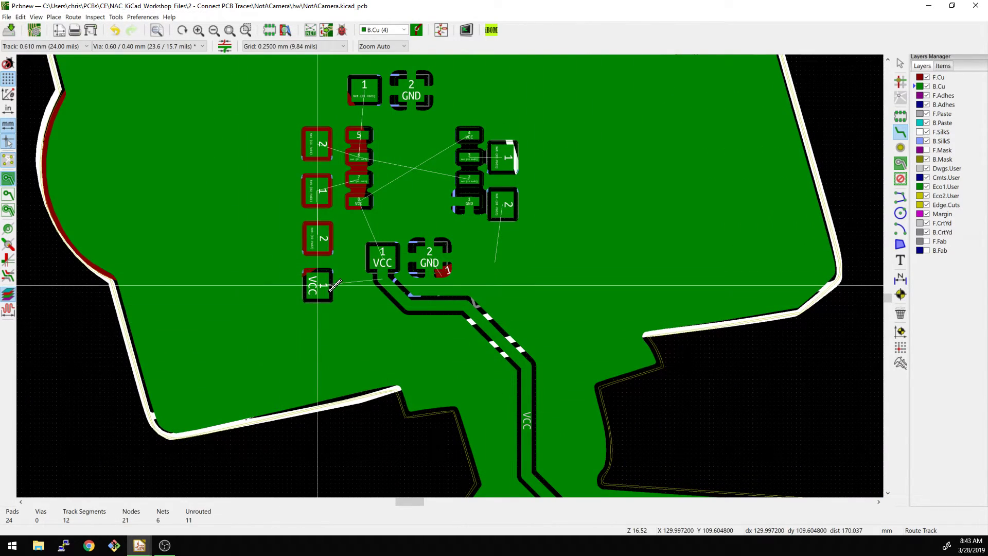
{"action": "scroll", "coordinate": [334, 285], "scroll_direction": "up", "scroll_amount": 5}
Route a 0.610 mm track from the small VCC pad up to the VCC 1 pad.
{"action": "left_click", "coordinate": [319, 283]}
{"action": "left_click", "coordinate": [375, 256]}
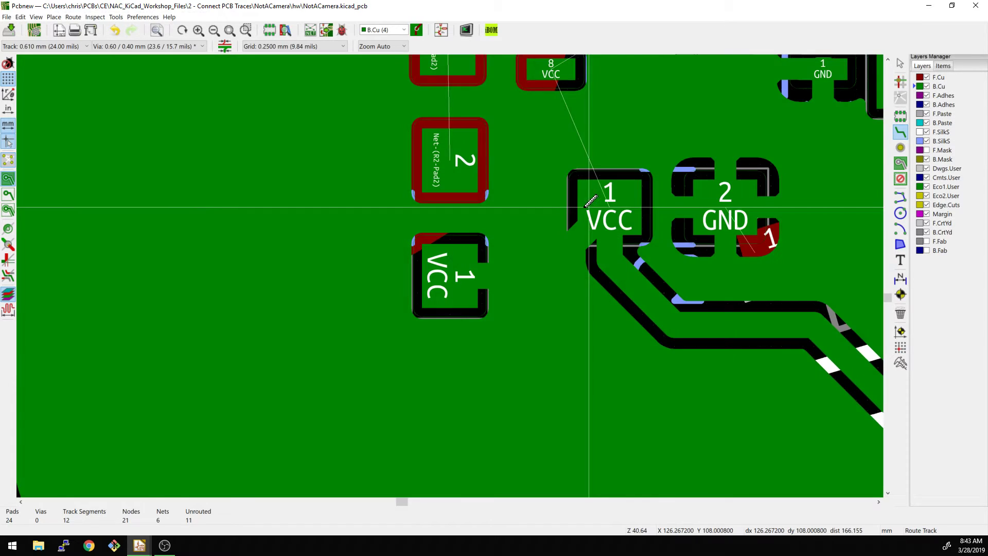
{"action": "scroll", "coordinate": [590, 201], "scroll_direction": "down", "scroll_amount": 5}
{"action": "left_click", "coordinate": [452, 274]}
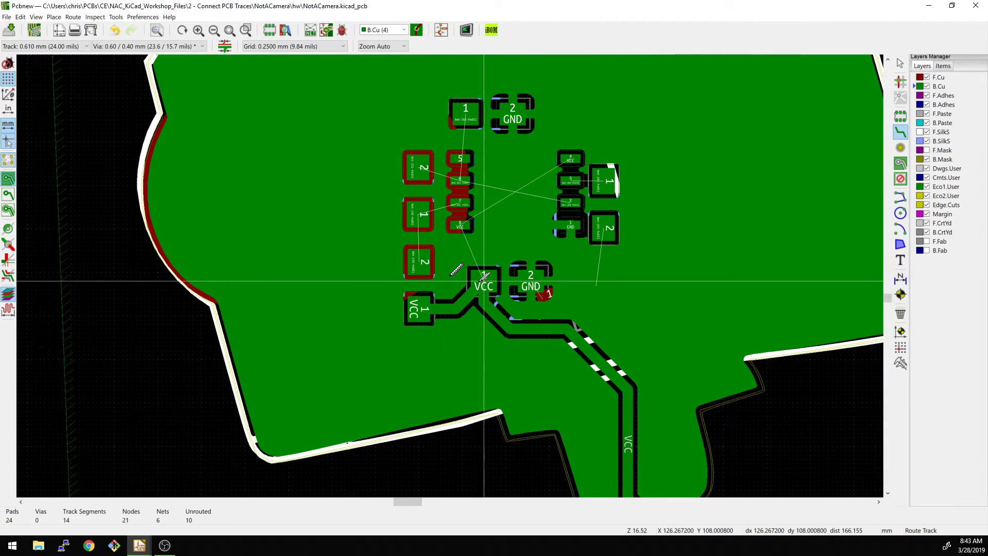
{"action": "scroll", "coordinate": [453, 273], "scroll_direction": "up", "scroll_amount": 2}
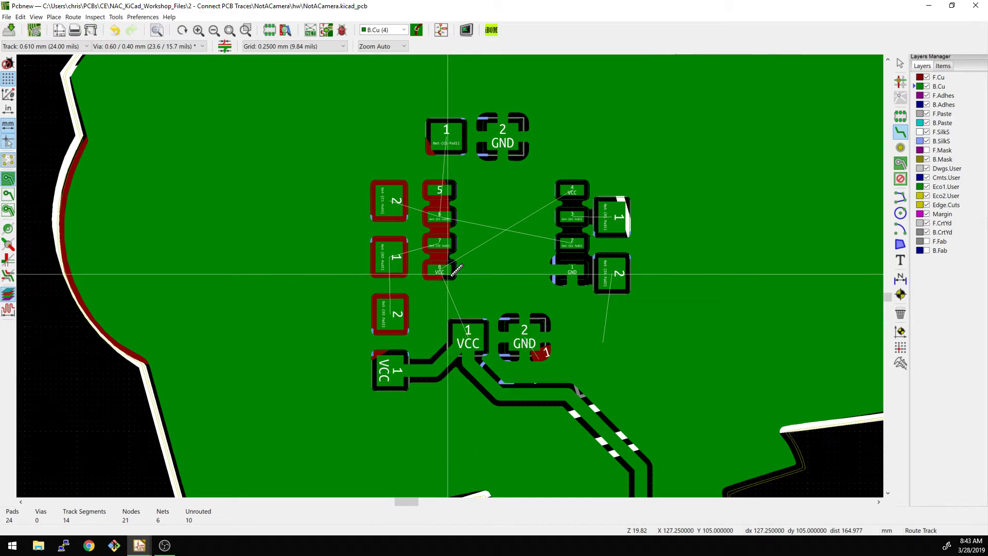
{"action": "scroll", "coordinate": [455, 270], "scroll_direction": "down", "scroll_amount": 1}
{"action": "scroll", "coordinate": [615, 213], "scroll_direction": "up", "scroll_amount": 2}
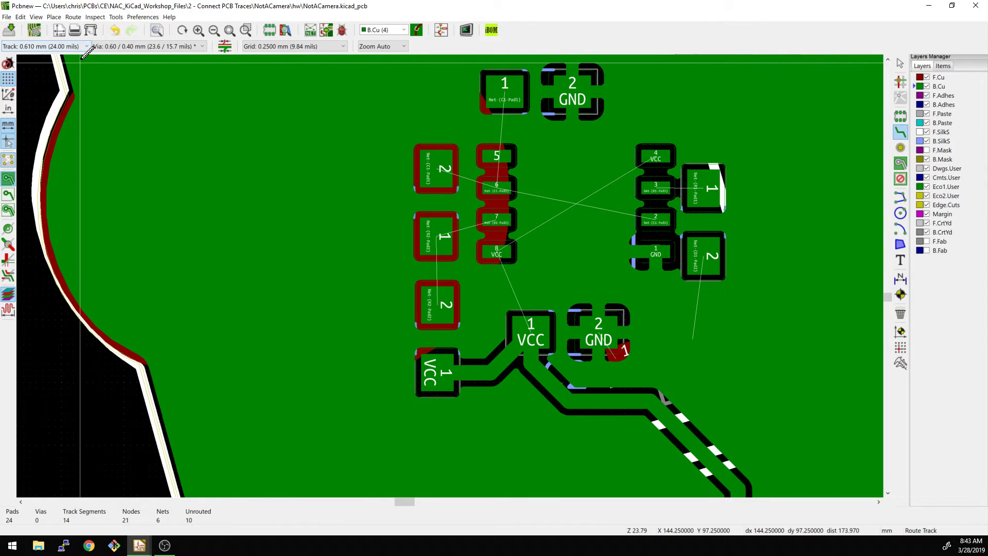
Switch to 0.250 mm width and route a thin Net-(R2-Pad2) track from pad 1 down to pad 2.
{"action": "key", "text": "w"}
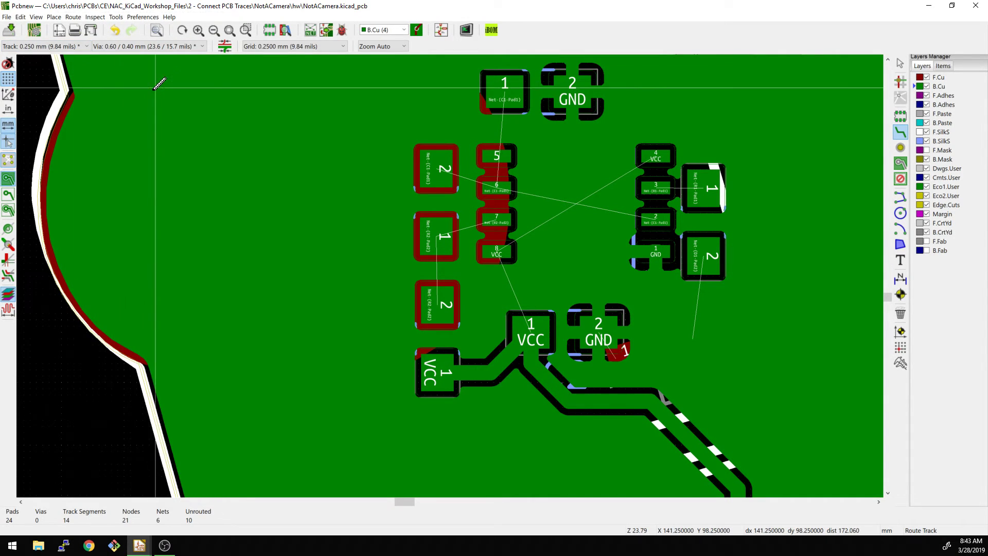
{"action": "left_click", "coordinate": [431, 229]}
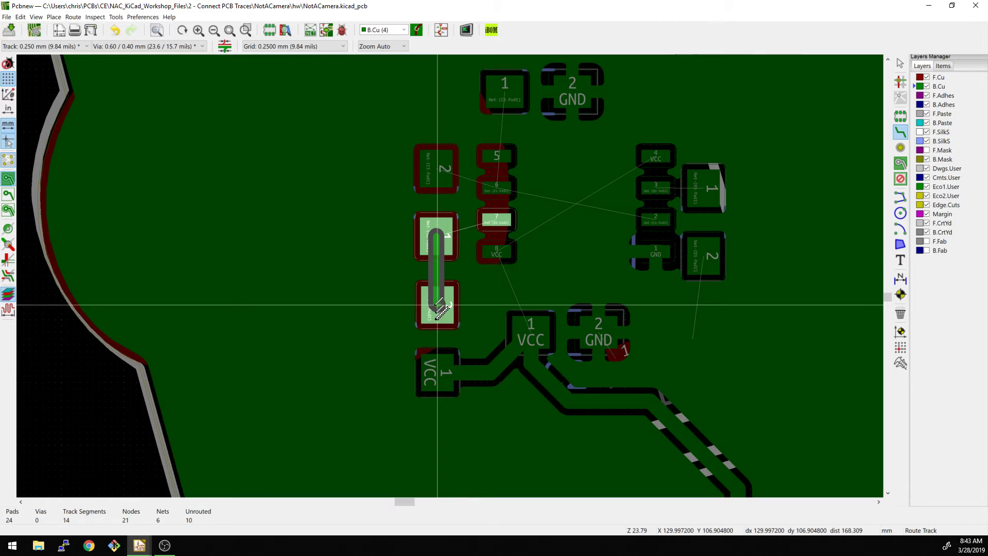
{"action": "left_click", "coordinate": [438, 305]}
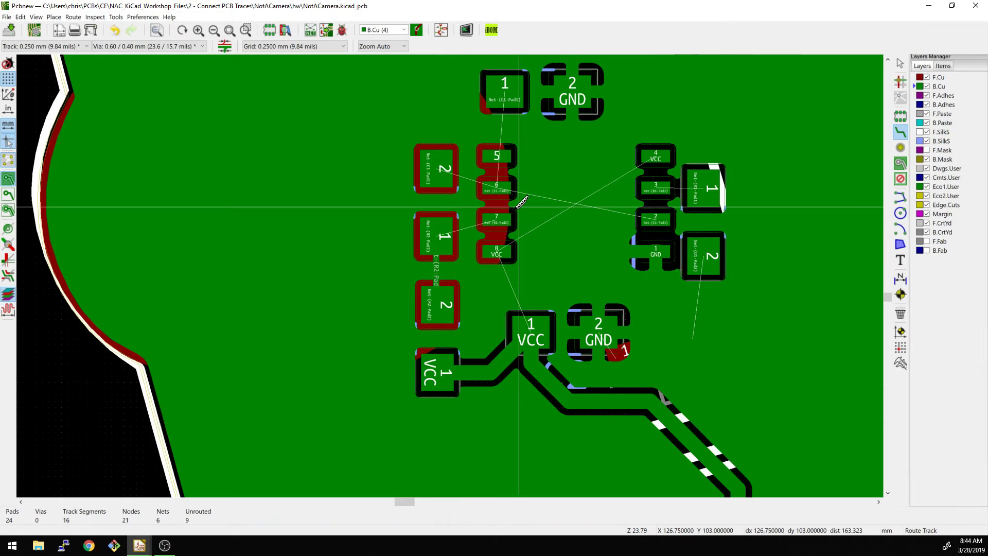
{"action": "scroll", "coordinate": [523, 202], "scroll_direction": "down", "scroll_amount": 1}
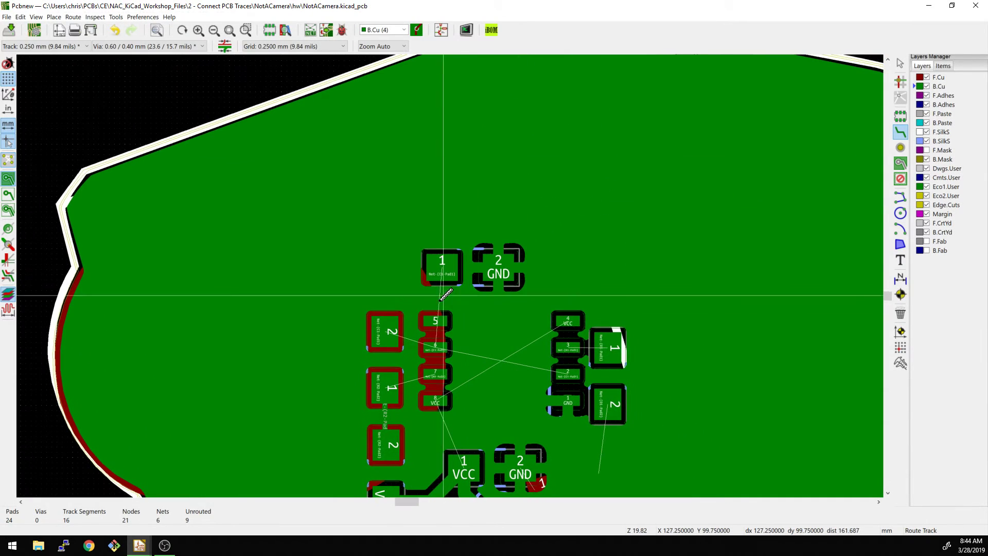
{"action": "scroll", "coordinate": [445, 293], "scroll_direction": "up", "scroll_amount": 3}
{"action": "left_click", "coordinate": [455, 328]}
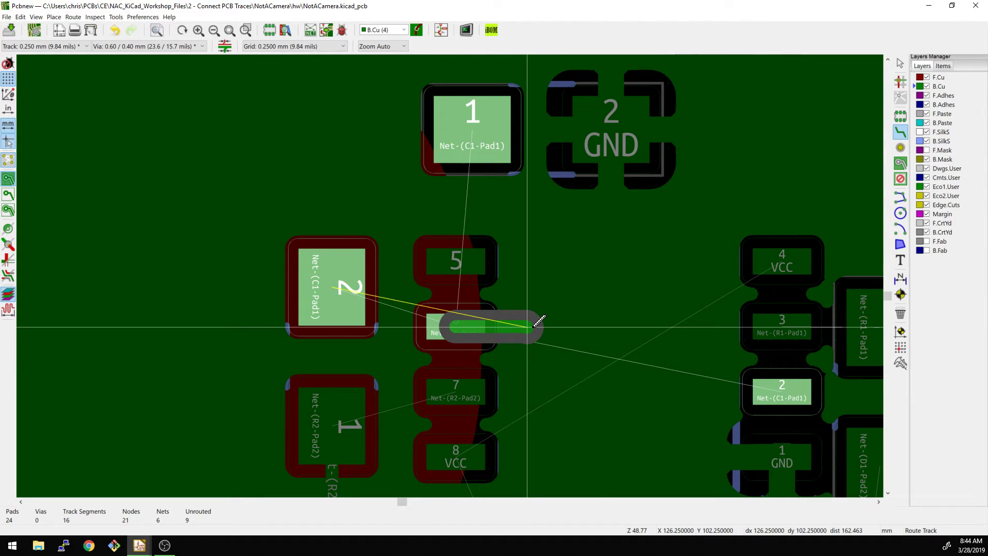
{"action": "scroll", "coordinate": [539, 321], "scroll_direction": "down", "scroll_amount": 1}
{"action": "key", "text": "Escape"}
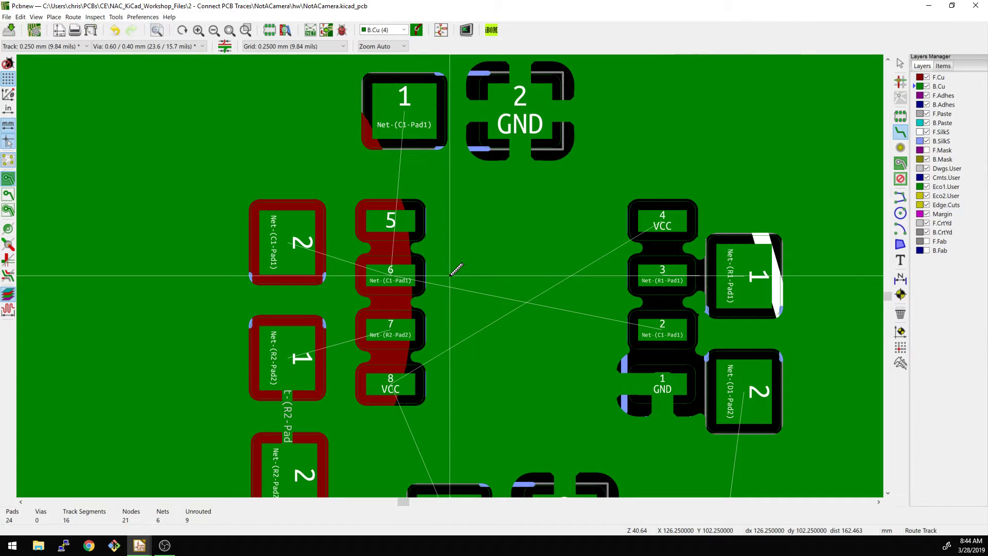
{"action": "left_click", "coordinate": [677, 276]}
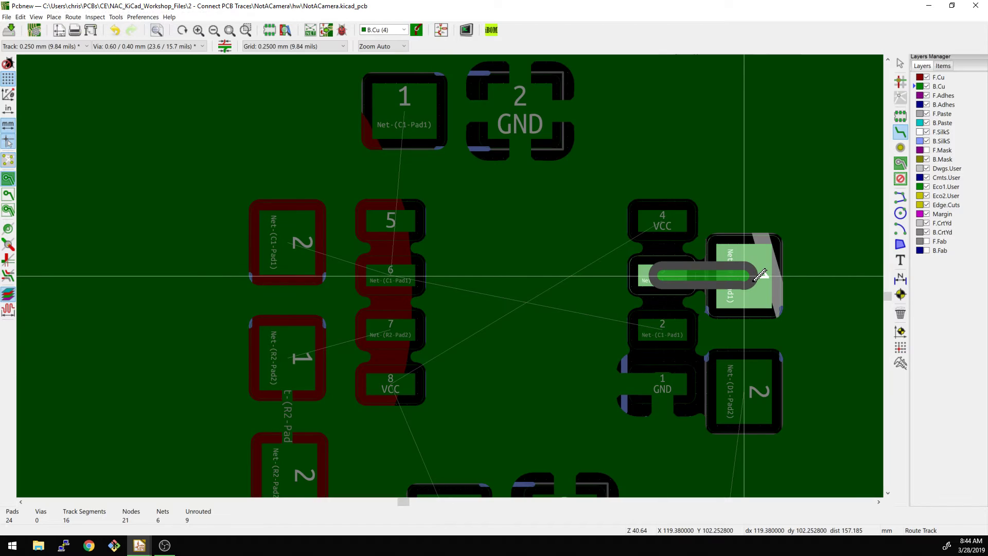
{"action": "left_click", "coordinate": [757, 277]}
{"action": "scroll", "coordinate": [688, 169], "scroll_direction": "down", "scroll_amount": 5}
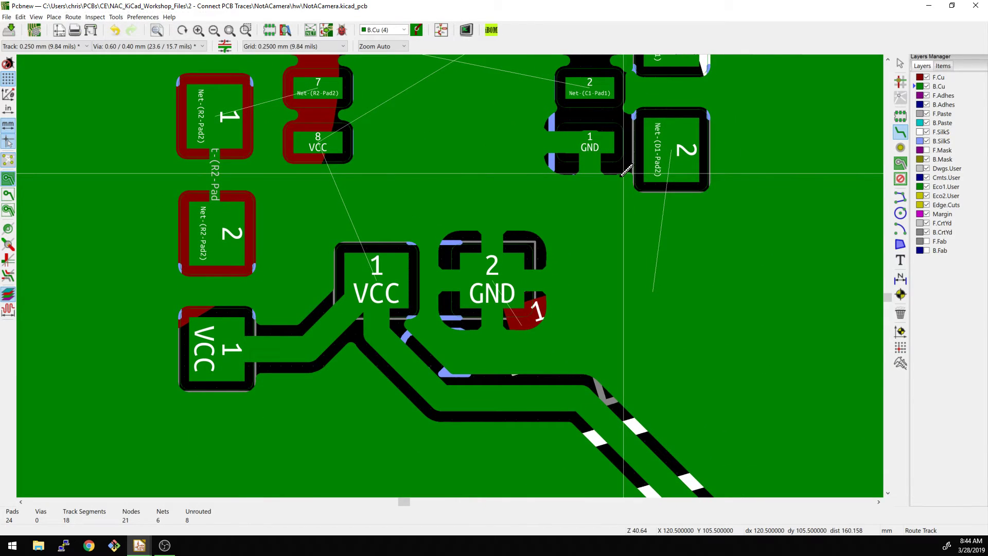
{"action": "left_click", "coordinate": [671, 151]}
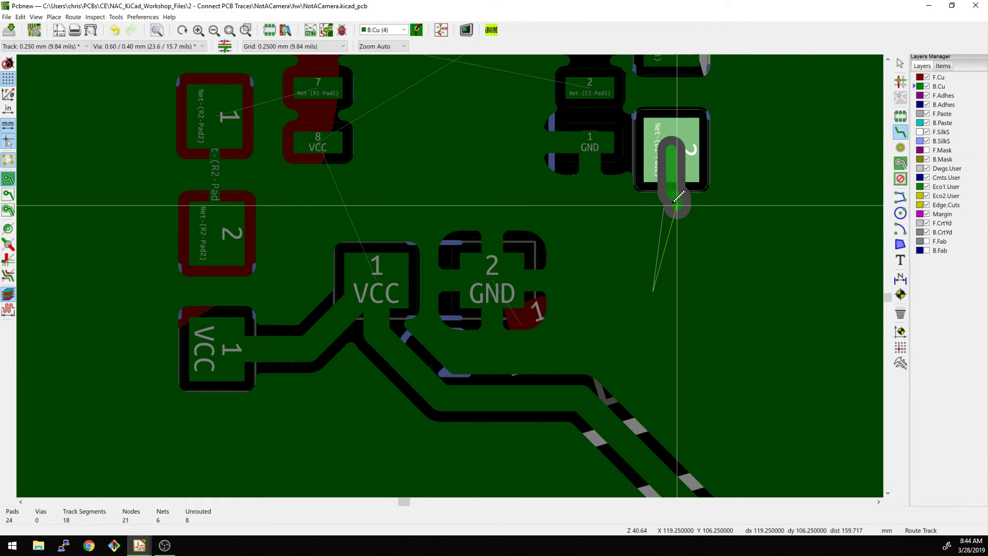
{"action": "key", "text": "Escape"}
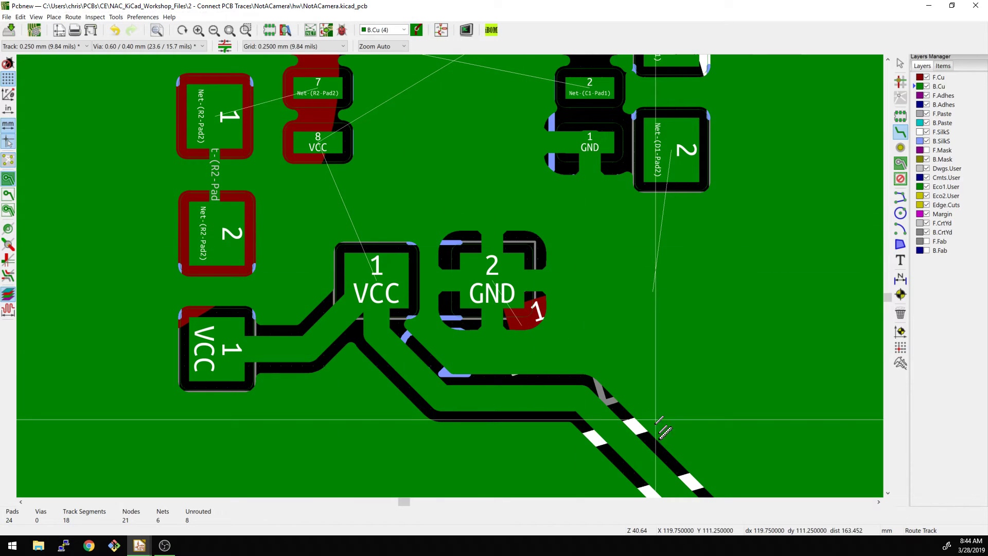
{"action": "middle_click_drag", "start_coordinate": [566, 220], "coordinate": [589, 357]}
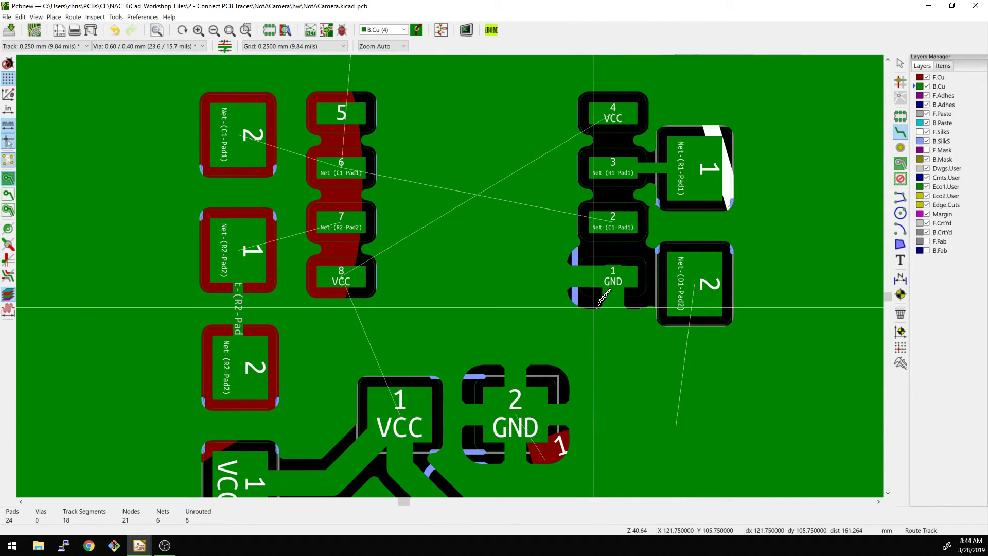
{"action": "middle_click_drag", "start_coordinate": [518, 312], "coordinate": [614, 416]}
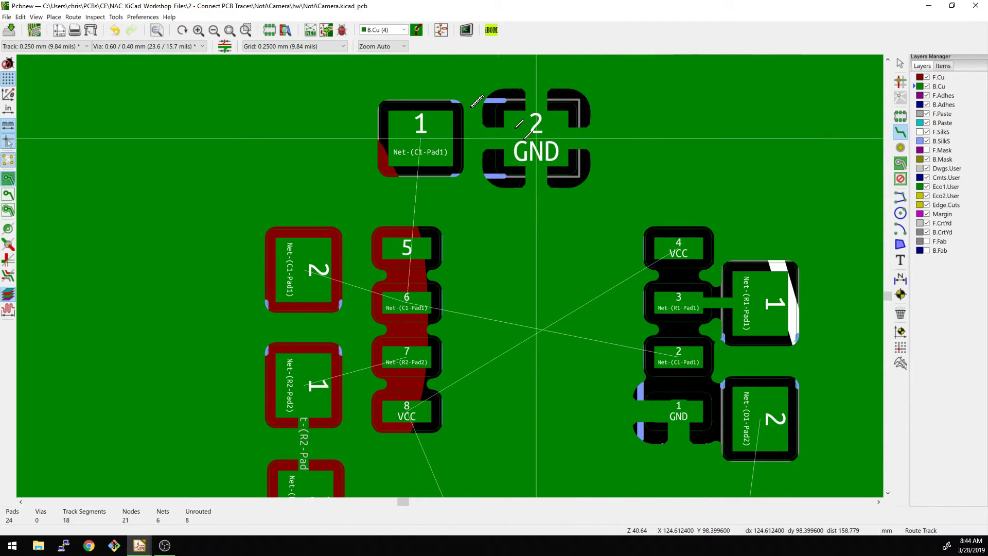
{"action": "middle_click_drag", "start_coordinate": [551, 360], "coordinate": [501, 225]}
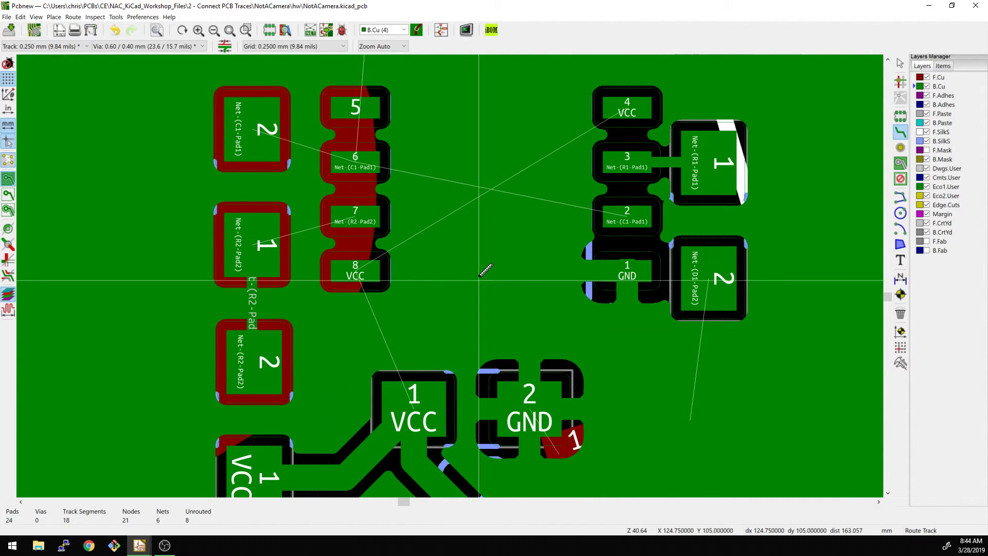
{"action": "scroll", "coordinate": [401, 255], "scroll_direction": "down", "scroll_amount": 3}
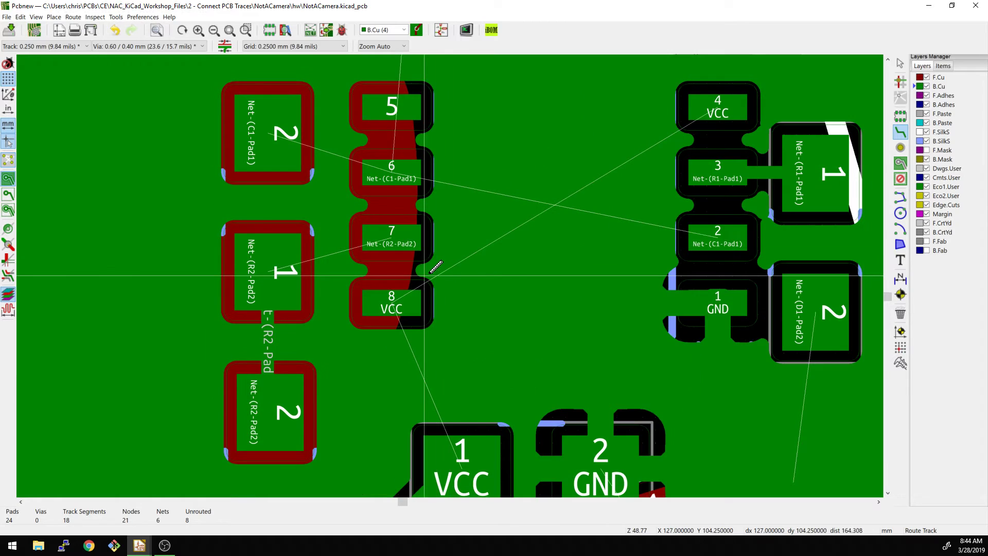
{"action": "scroll", "coordinate": [505, 237], "scroll_direction": "up", "scroll_amount": 1}
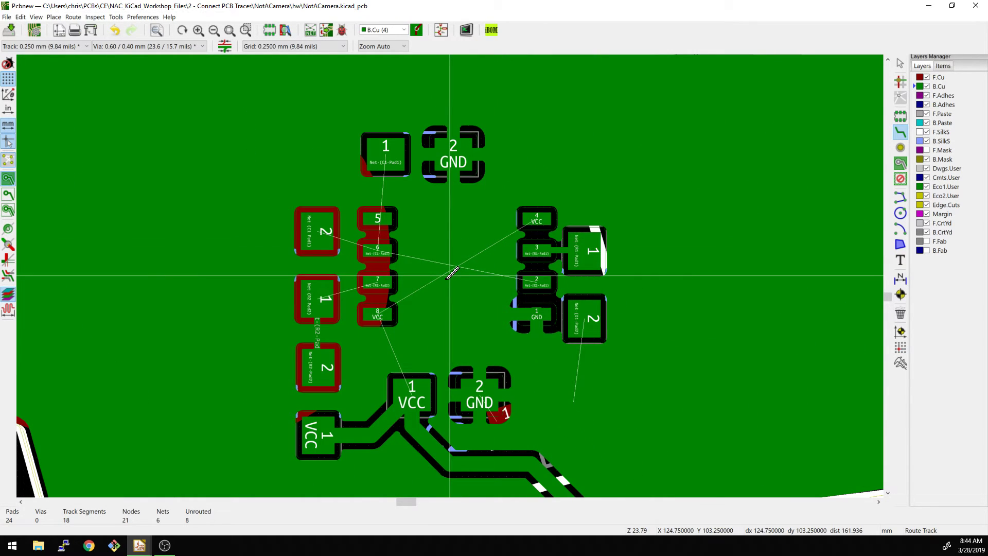
{"action": "scroll", "coordinate": [453, 273], "scroll_direction": "down", "scroll_amount": 3, "text": "shift"}
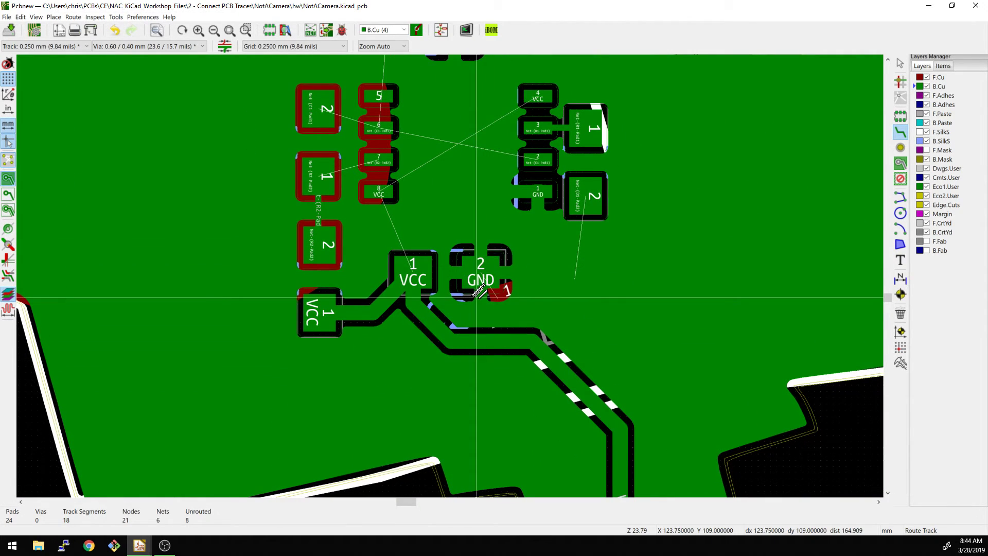
{"action": "scroll", "coordinate": [456, 272], "scroll_direction": "up", "scroll_amount": 3, "text": "shift"}
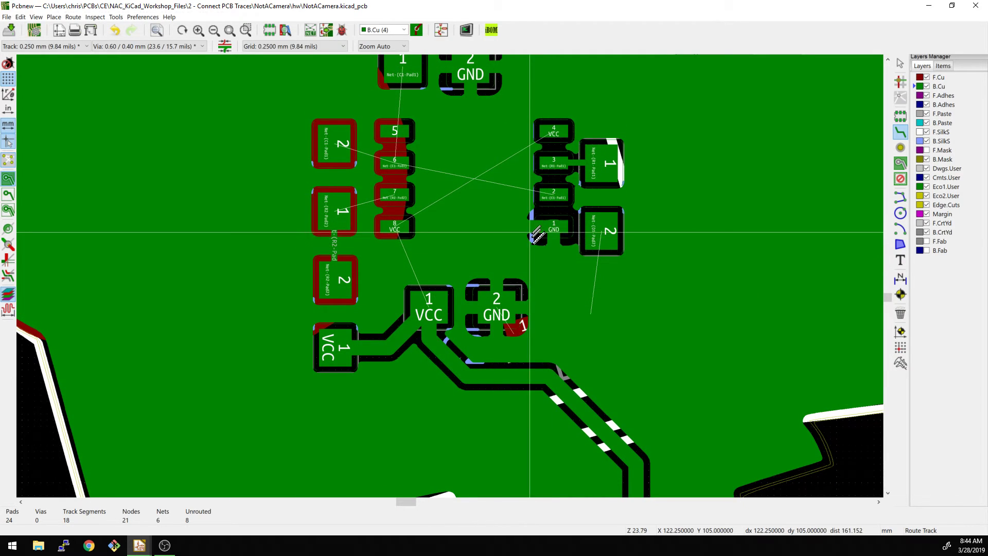
{"action": "middle_click_drag", "start_coordinate": [522, 260], "coordinate": [514, 203]}
{"action": "scroll", "coordinate": [618, 360], "scroll_direction": "down", "scroll_amount": 5, "text": "shift"}
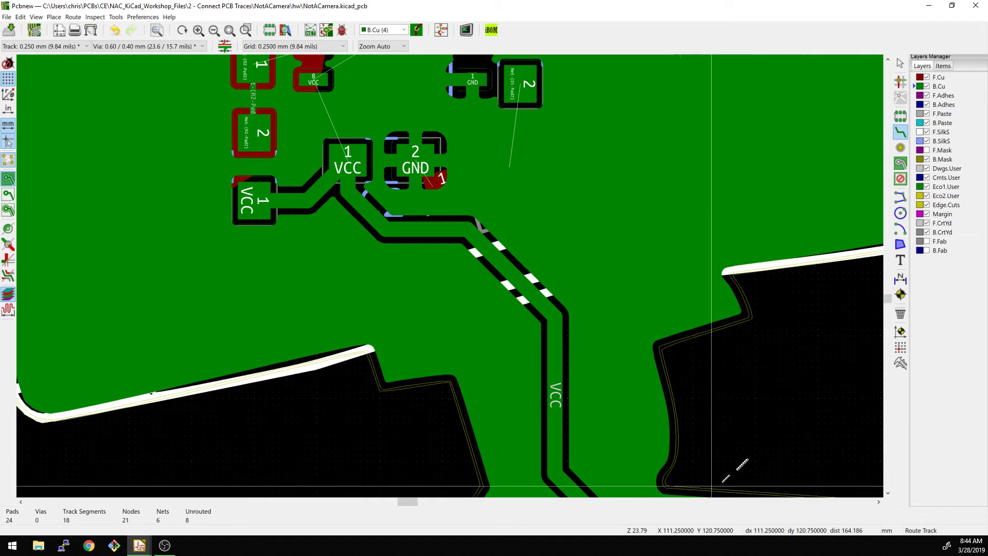
{"action": "scroll", "coordinate": [657, 437], "scroll_direction": "up", "scroll_amount": 1, "text": "shift"}
{"action": "scroll", "coordinate": [658, 437], "scroll_direction": "down", "scroll_amount": 4}
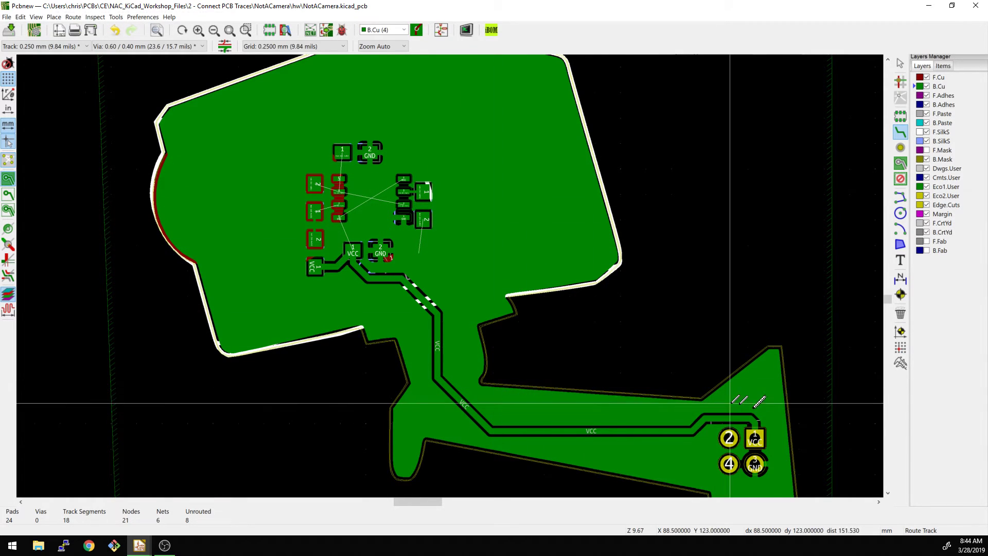
{"action": "scroll", "coordinate": [424, 221], "scroll_direction": "up", "scroll_amount": 5}
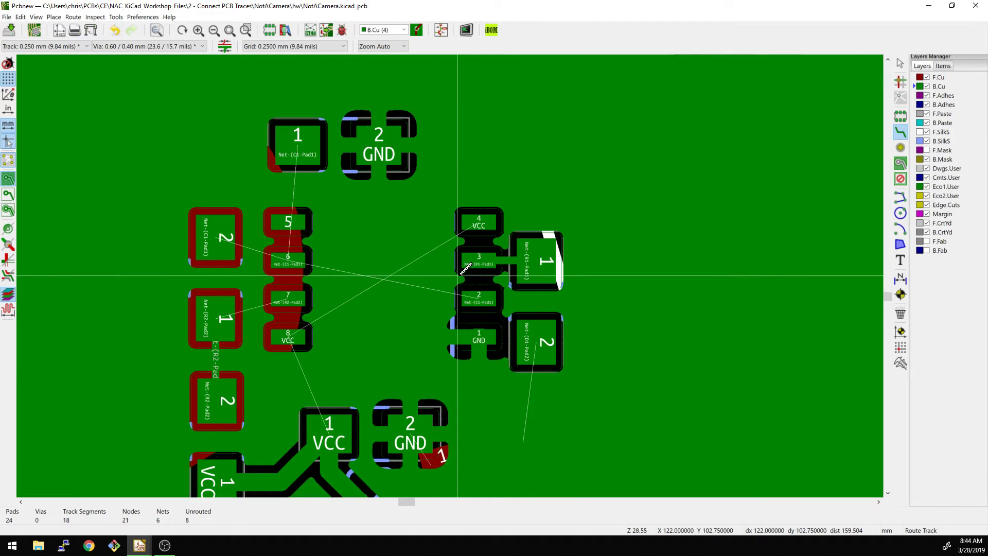
Route the Net-(D1-Pad2) pad through a via to the angled part's pad 2.
{"action": "left_click", "coordinate": [536, 339]}
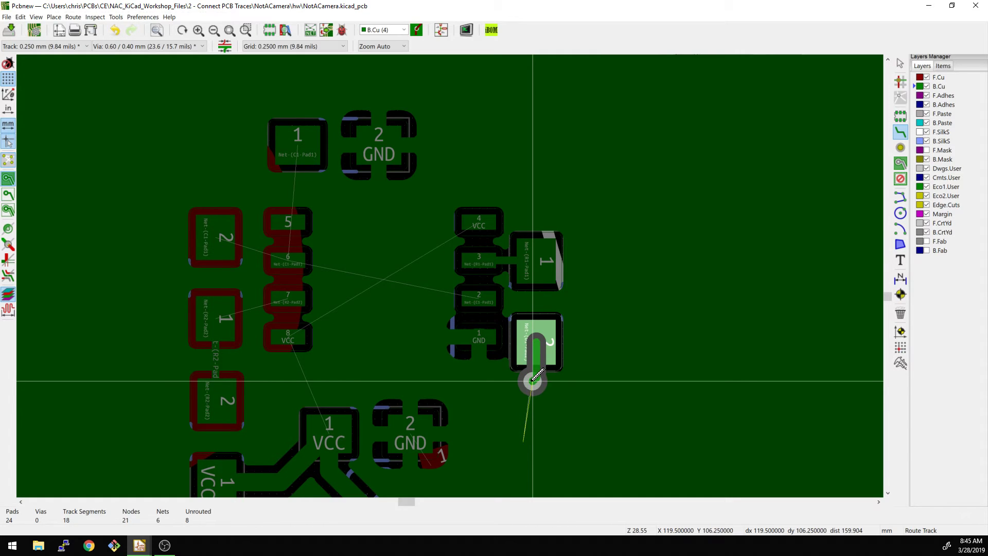
{"action": "key", "text": "v"}
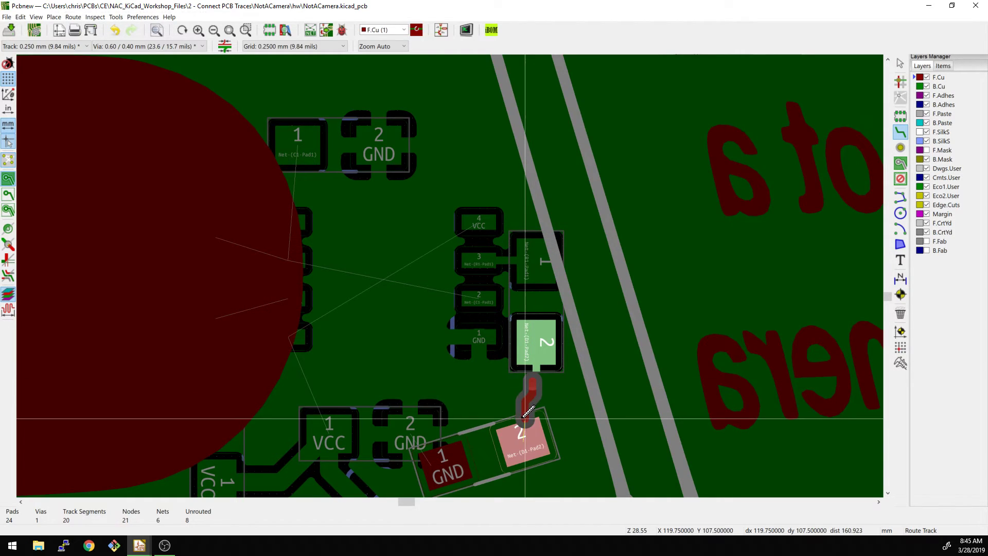
{"action": "left_click", "coordinate": [525, 418]}
{"action": "scroll", "coordinate": [525, 418], "scroll_direction": "down", "scroll_amount": 1}
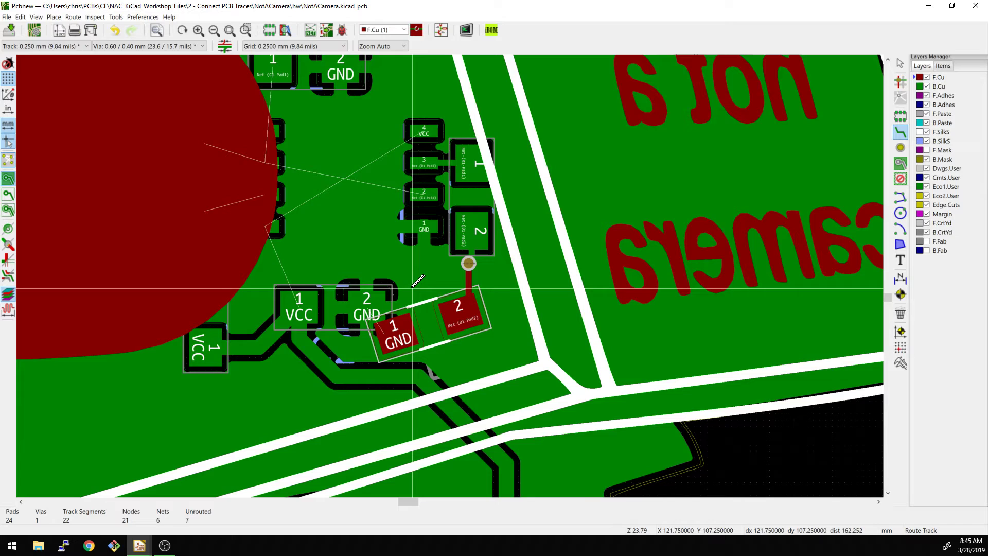
{"action": "scroll", "coordinate": [417, 281], "scroll_direction": "up", "scroll_amount": 1}
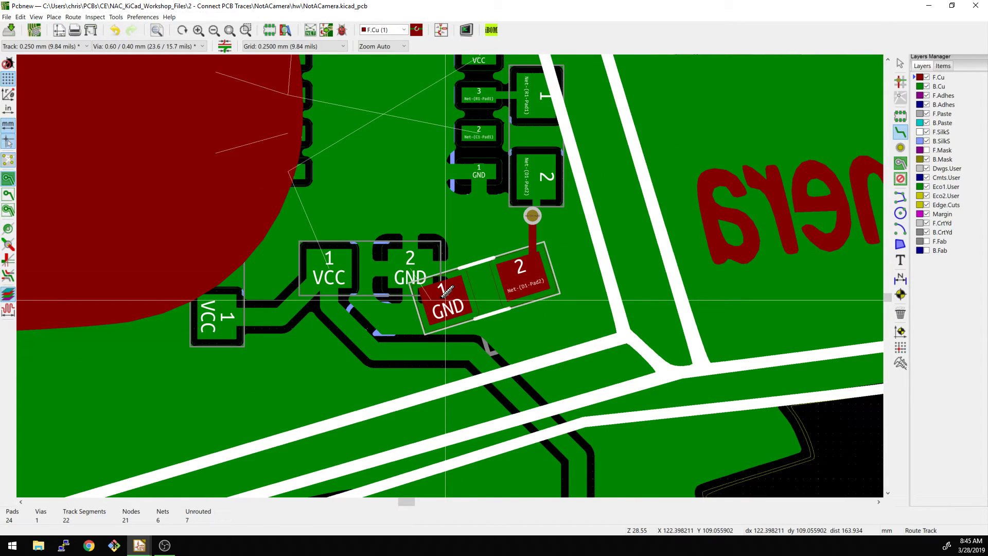
Route the angled part's GND pad to a via into the ground pour.
{"action": "left_click", "coordinate": [446, 291]}
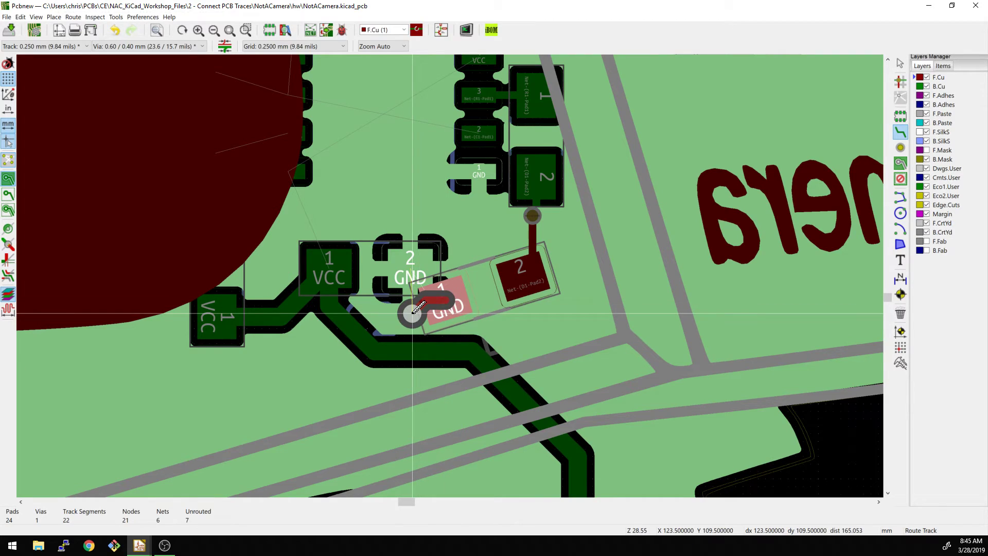
{"action": "left_click", "coordinate": [412, 313]}
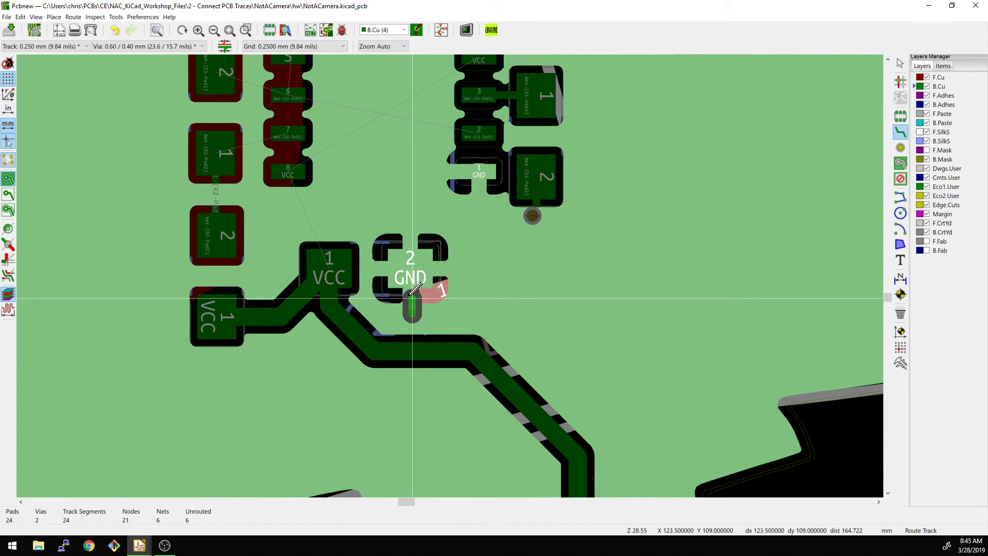
{"action": "key", "text": "Escape"}
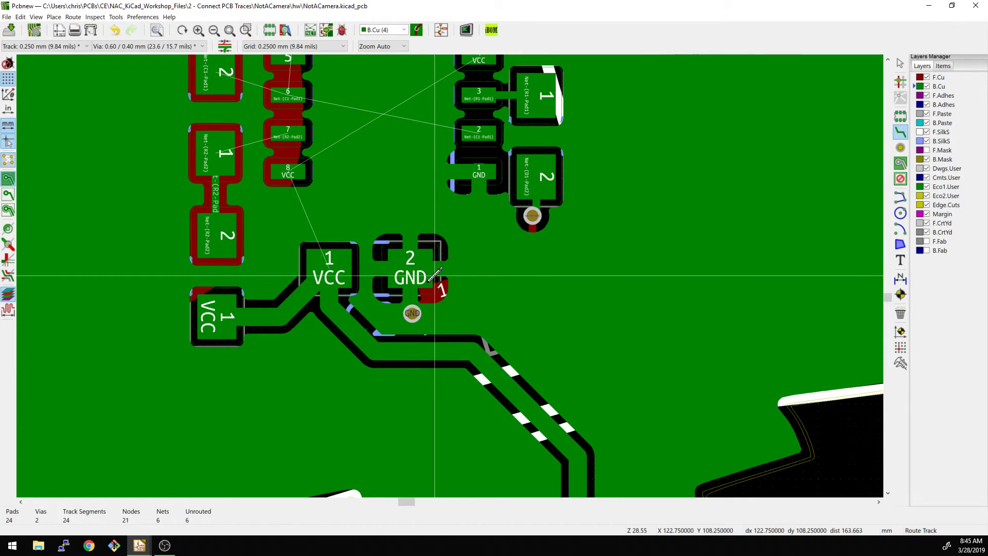
{"action": "middle_click_drag", "start_coordinate": [472, 238], "coordinate": [513, 328]}
{"action": "scroll", "coordinate": [519, 314], "scroll_direction": "left", "scroll_amount": 4, "text": "ctrl"}
{"action": "scroll", "coordinate": [519, 314], "scroll_direction": "up", "scroll_amount": 2, "text": "shift"}
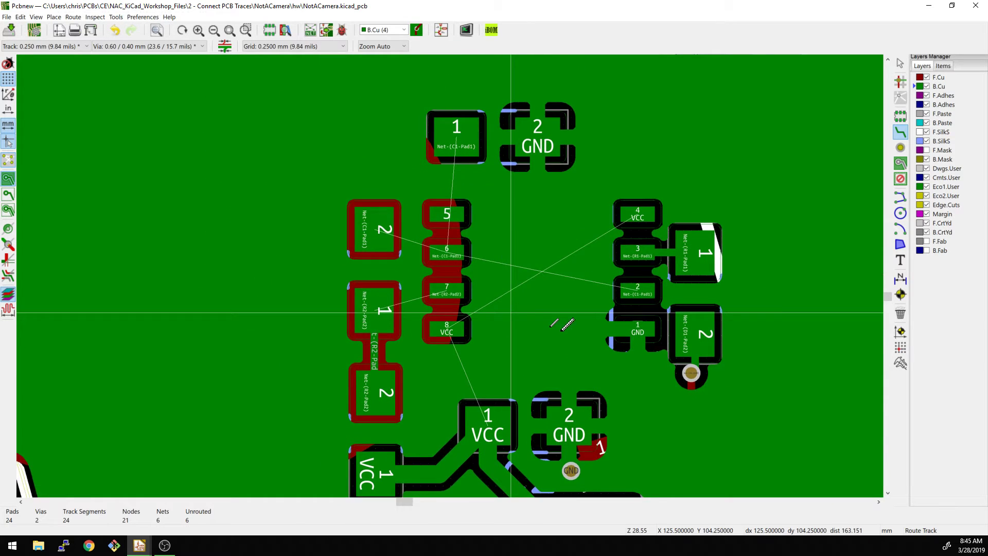
Track left pad 2 to IC pin 6, left pad 1 to pin 7, and top C1 pad 1 to pin 6.
{"action": "left_click", "coordinate": [472, 245]}
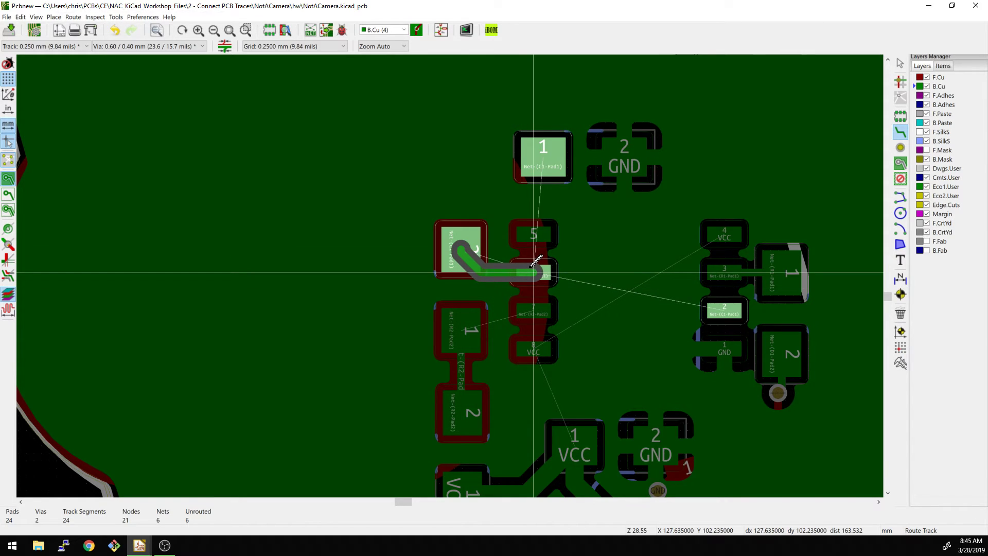
{"action": "left_click", "coordinate": [531, 266]}
{"action": "left_click", "coordinate": [467, 331]}
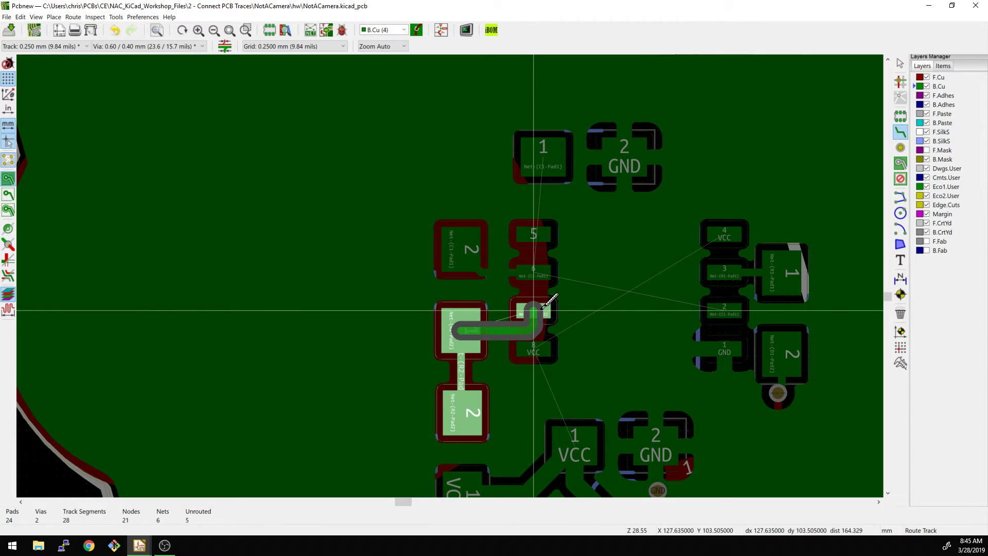
{"action": "left_click", "coordinate": [536, 307]}
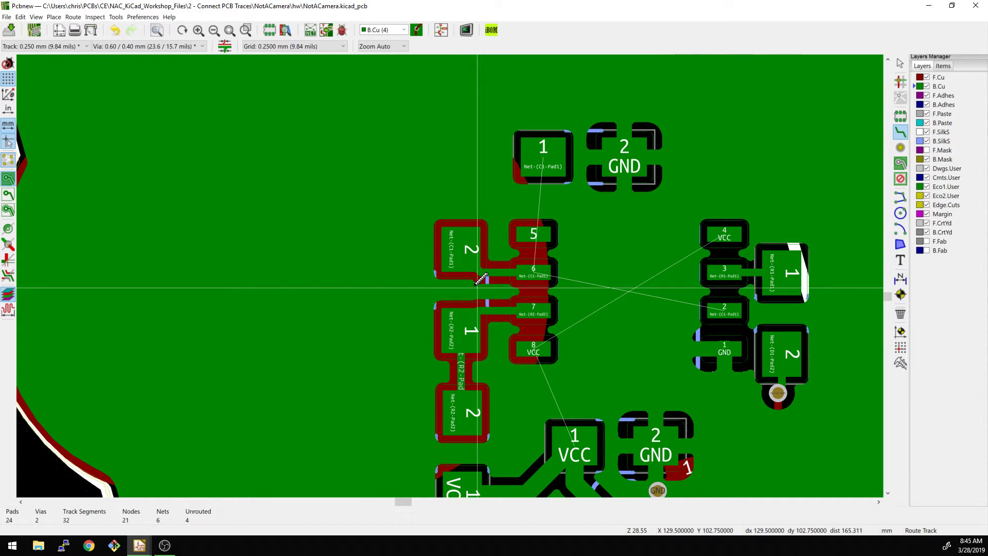
{"action": "middle_click_drag", "start_coordinate": [486, 309], "coordinate": [389, 277]}
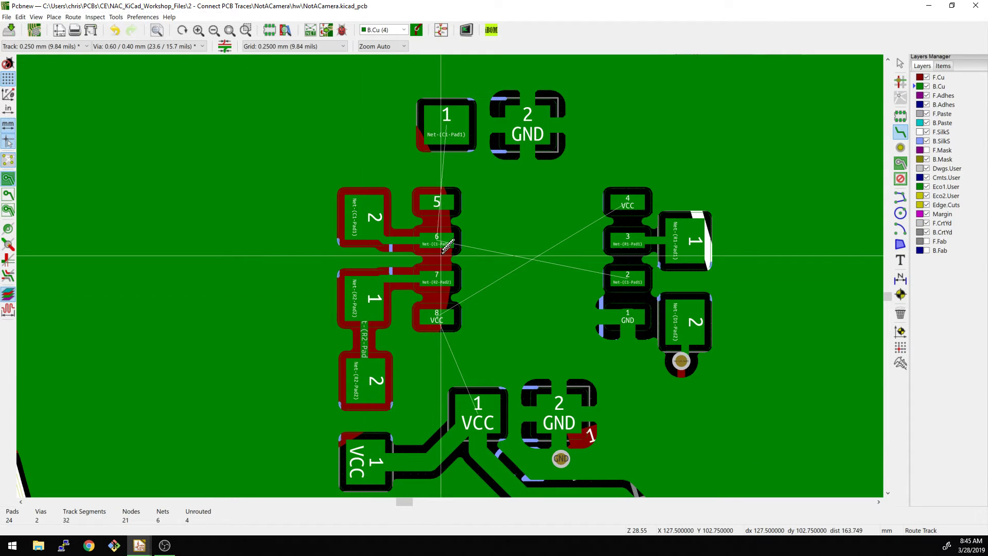
{"action": "left_click", "coordinate": [446, 124]}
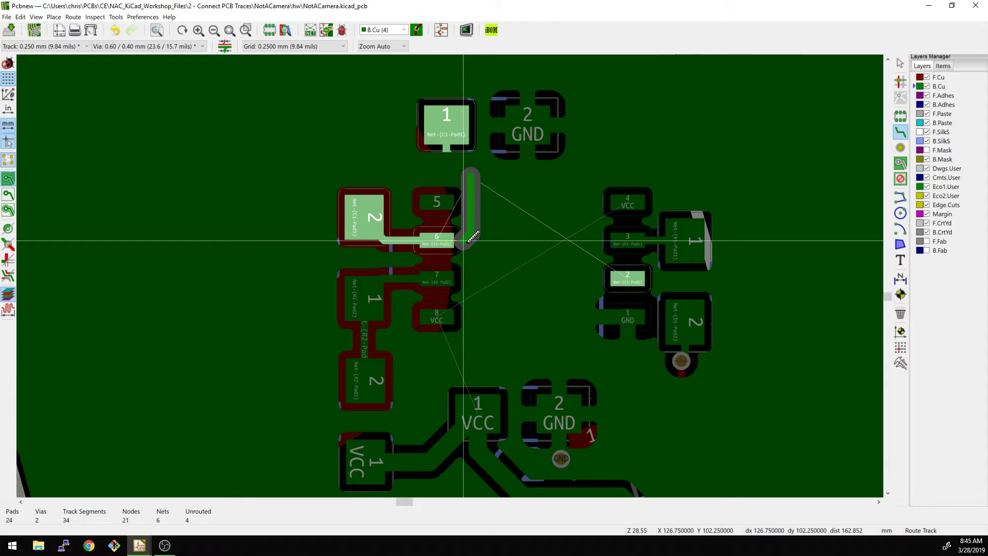
{"action": "left_click", "coordinate": [438, 235]}
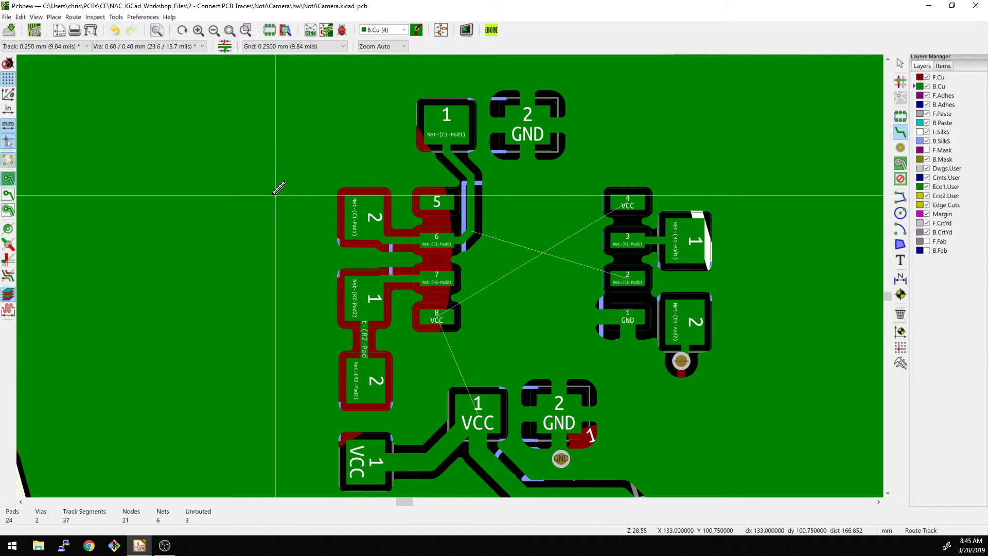
Set the grid to 5.0000 mm and start a track from the right IC's pad 2.
{"action": "right_click", "coordinate": [272, 195]}
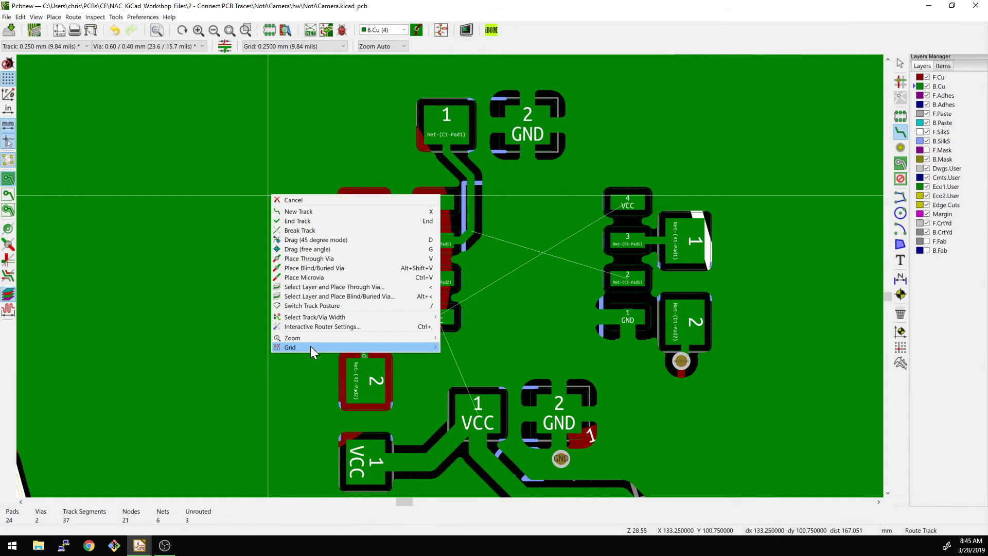
{"action": "mouse_move", "coordinate": [311, 346]}
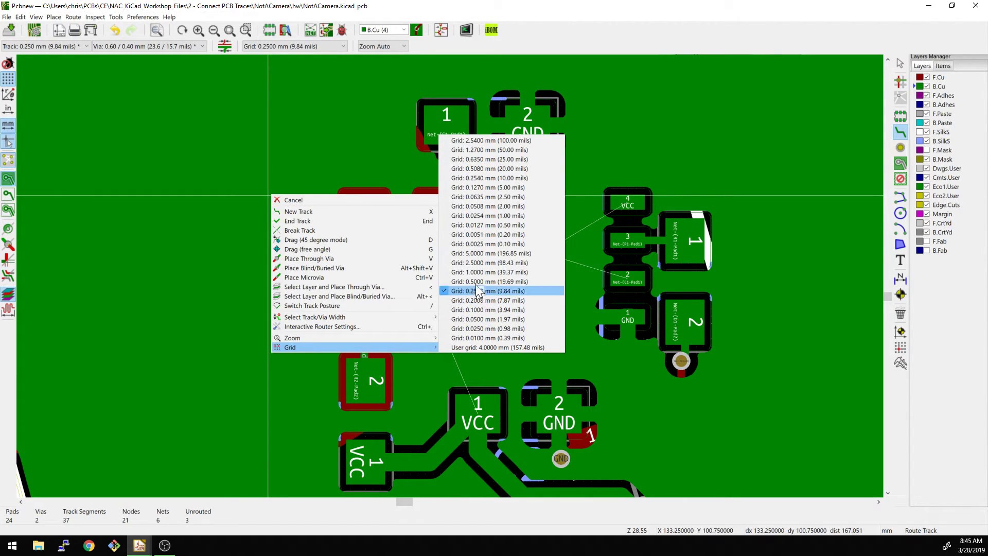
{"action": "left_click", "coordinate": [474, 253]}
{"action": "left_click", "coordinate": [629, 277]}
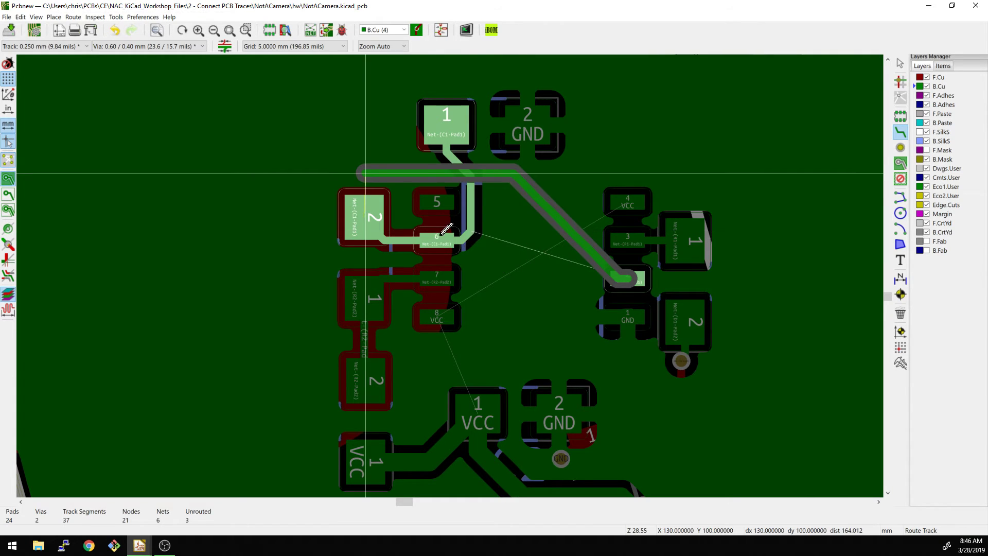
Return the grid to 0.2500 mm while the track is being routed.
{"action": "right_click", "coordinate": [532, 294]}
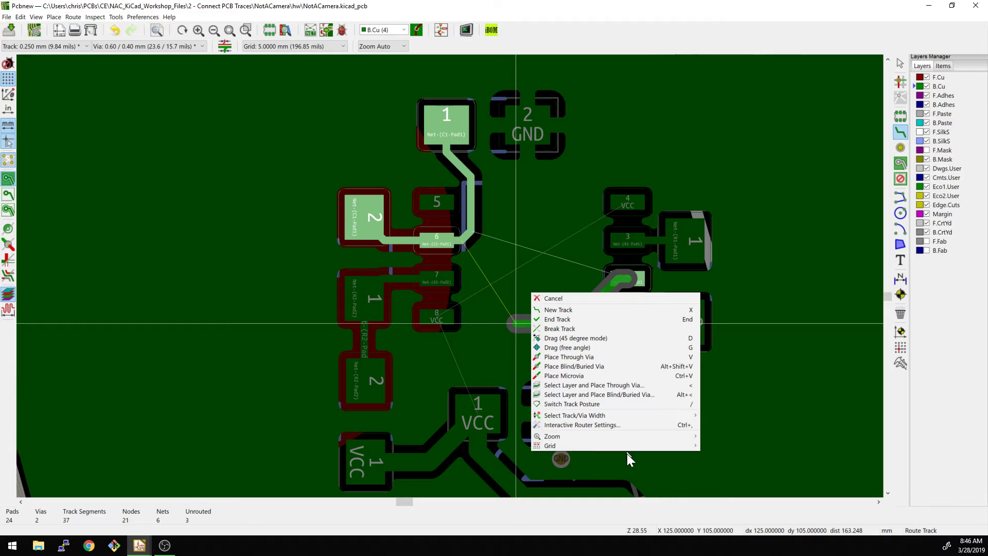
{"action": "mouse_move", "coordinate": [631, 443]}
{"action": "left_click", "coordinate": [751, 388]}
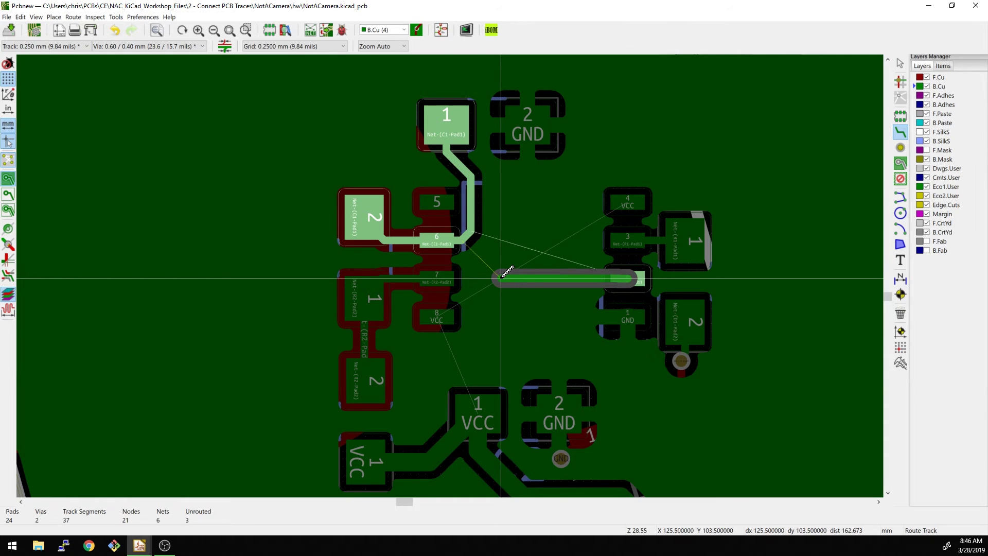
Route bottom-copper VCC tracks from pin 8 and from pad 4 to pad 8, then refill zones.
{"action": "key", "text": "Escape"}
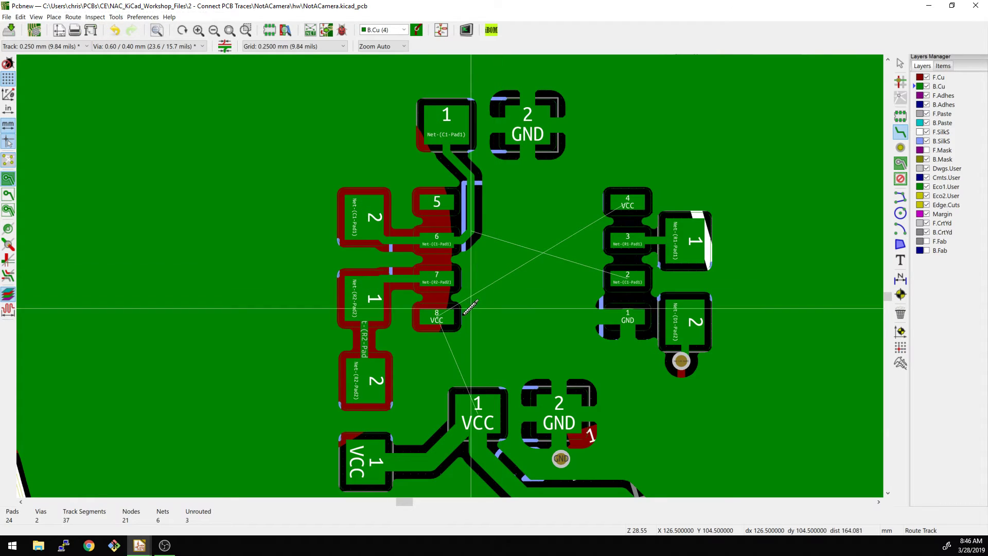
{"action": "left_click", "coordinate": [436, 310]}
{"action": "left_click", "coordinate": [482, 401]}
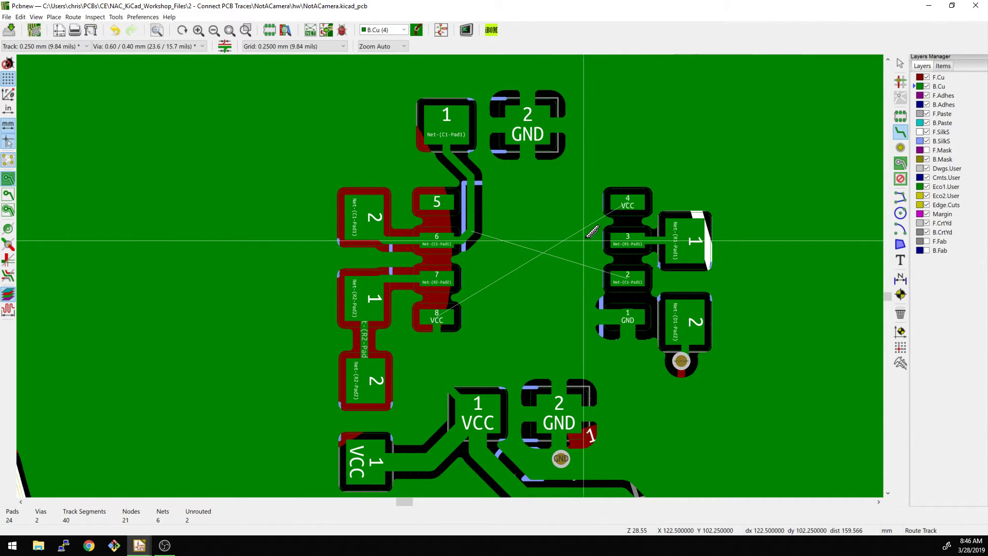
{"action": "left_click", "coordinate": [614, 205]}
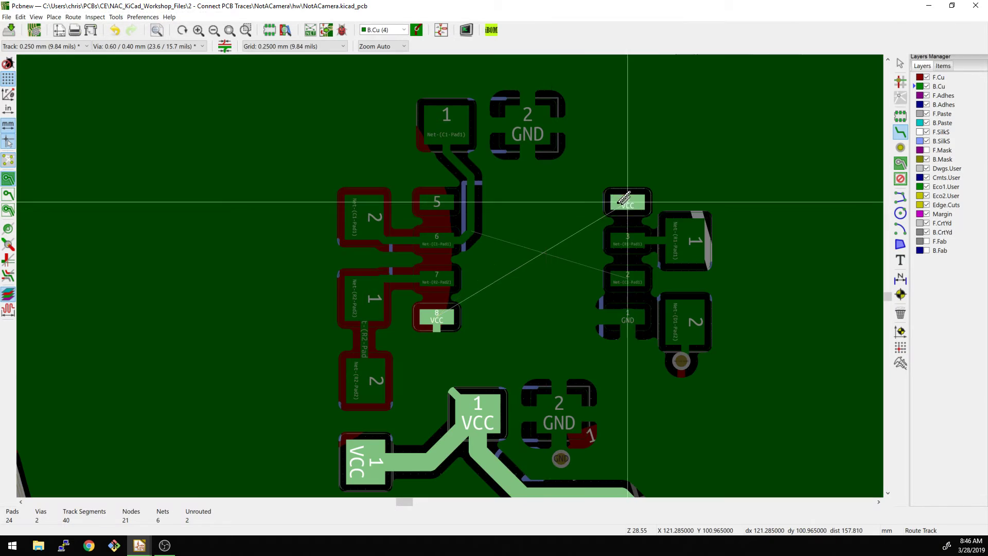
{"action": "left_click", "coordinate": [446, 317]}
{"action": "key", "text": "Page_Up"}
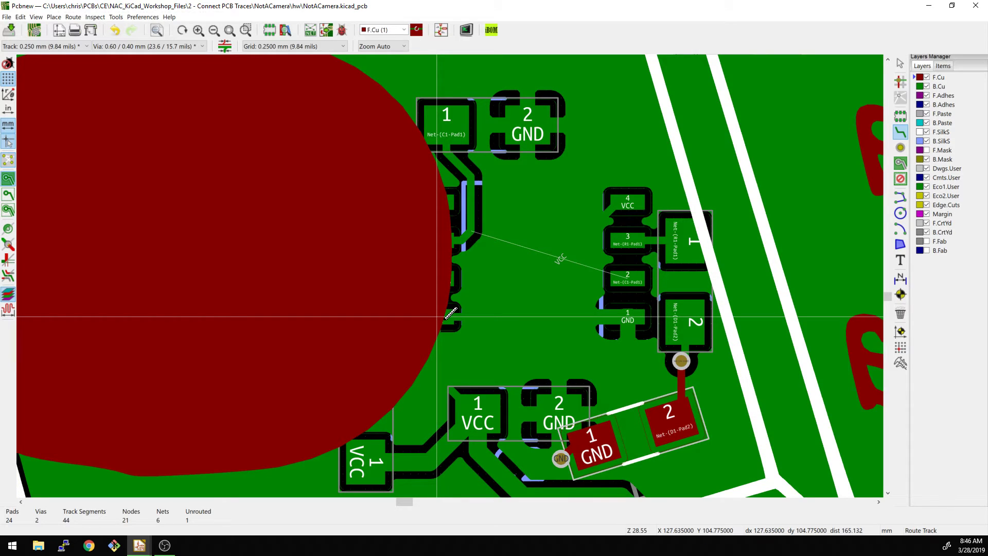
{"action": "key", "text": "Page_Down"}
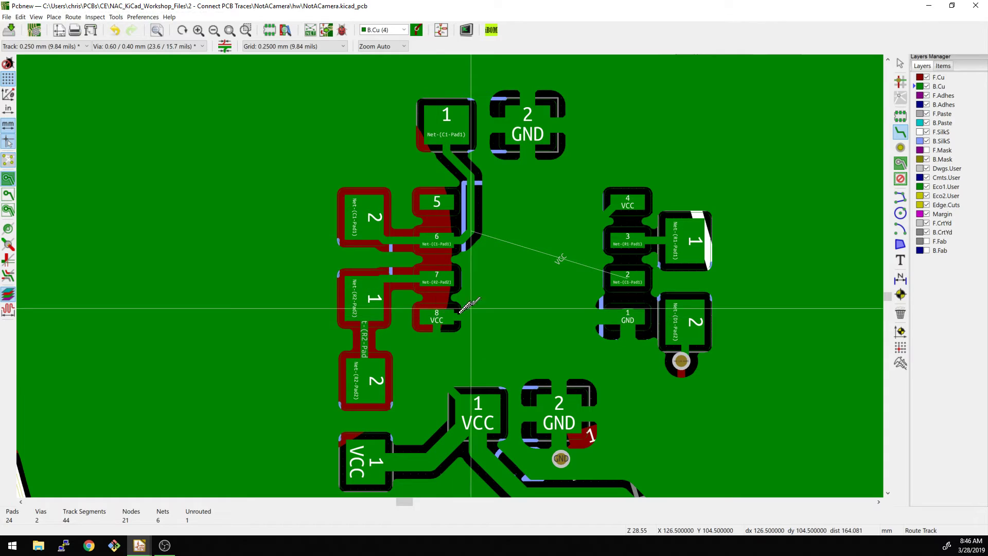
{"action": "key", "text": "b"}
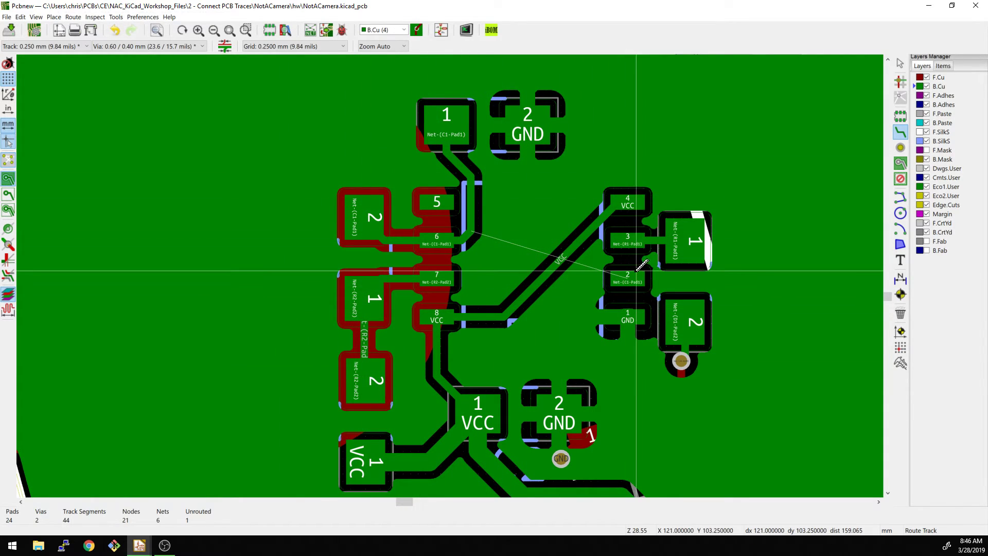
Route a track from U1 pad 2, bending near R1, up to join the C1 track.
{"action": "left_click", "coordinate": [615, 278]}
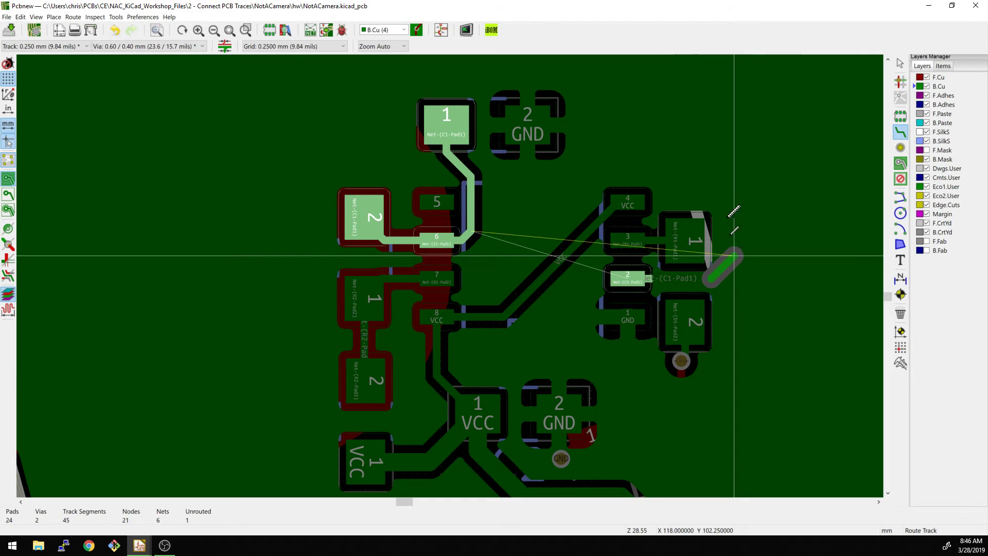
{"action": "left_click", "coordinate": [713, 291]}
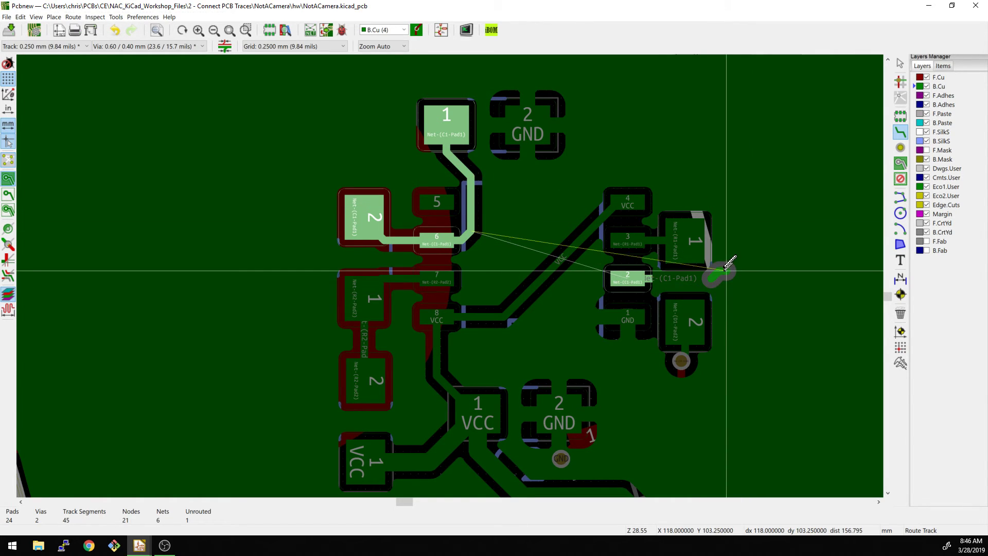
{"action": "left_click", "coordinate": [728, 222]}
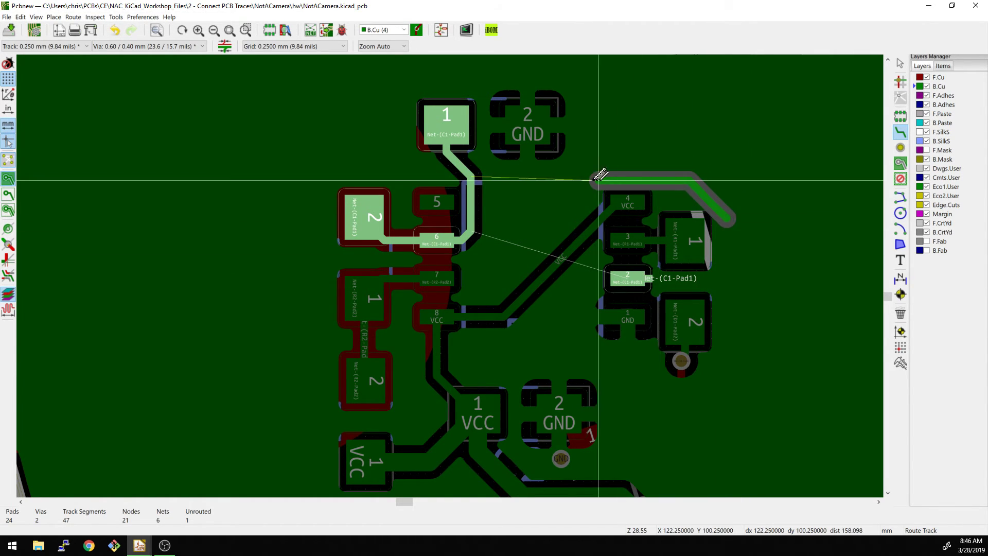
{"action": "left_click", "coordinate": [474, 171]}
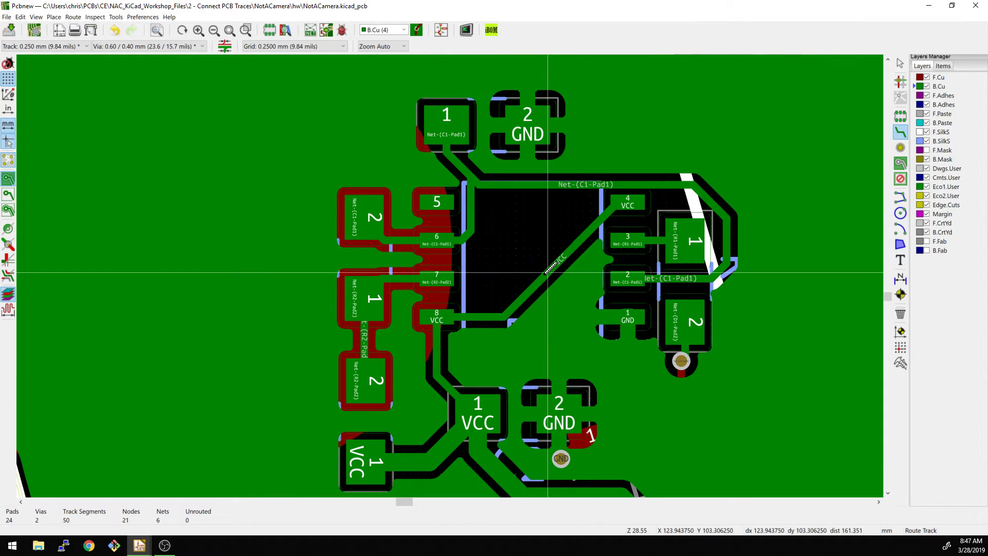
Reshape the VCC track between pads 8 and 4 into a straight diagonal and refill zones.
{"action": "left_click_drag", "start_coordinate": [470, 326], "coordinate": [486, 247]}
{"action": "key", "text": "ctrl+z"}
{"action": "key", "text": "ctrl+z"}
{"action": "key", "text": "d"}
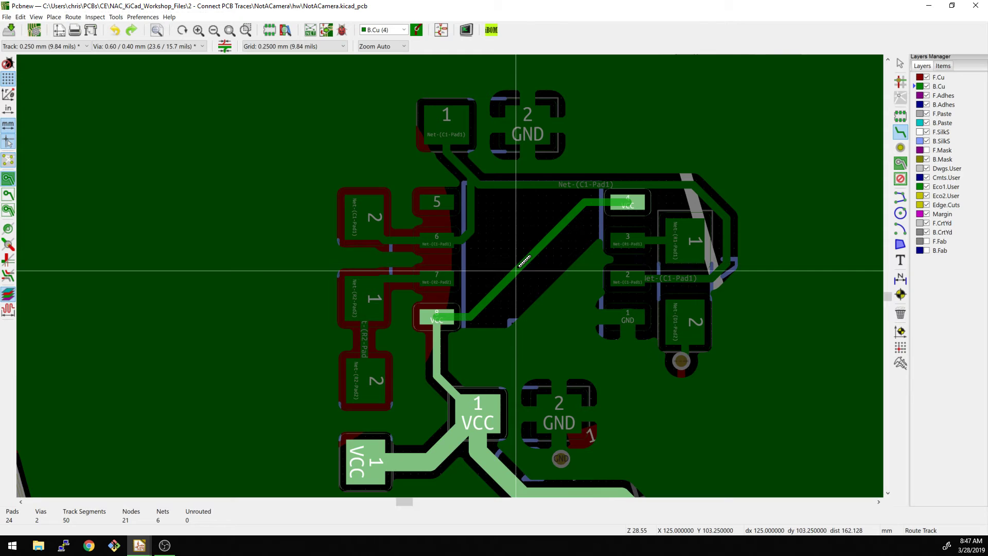
{"action": "left_click", "coordinate": [551, 236]}
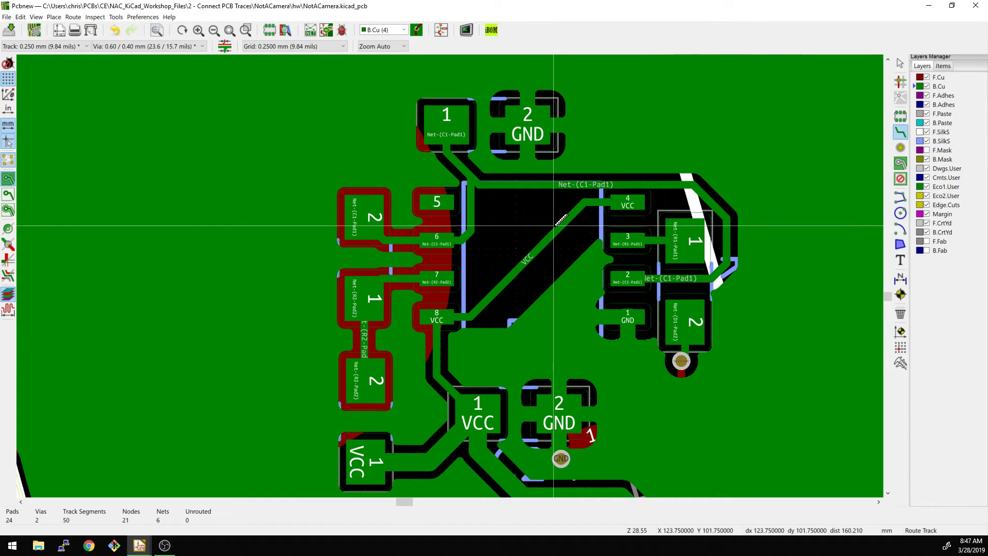
{"action": "key", "text": "b"}
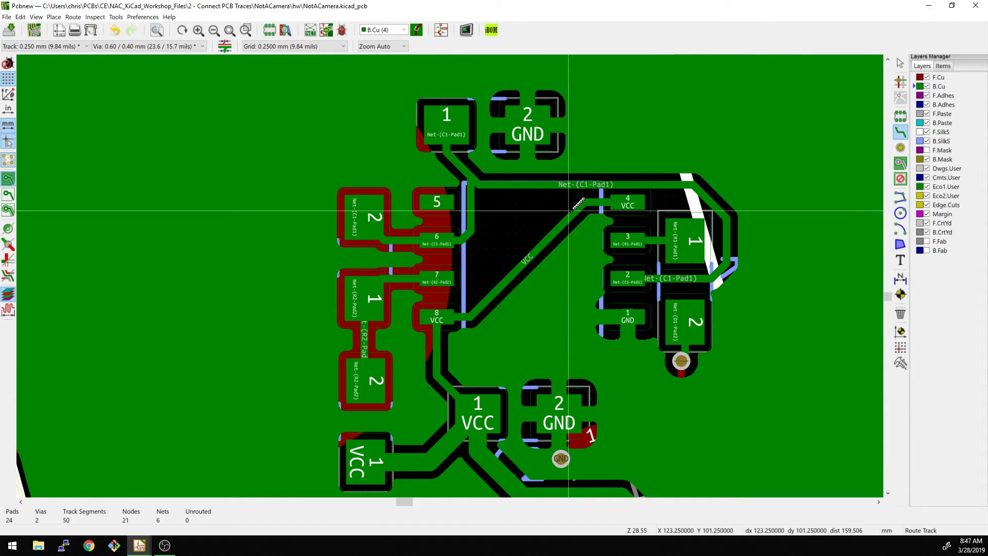
Pull the VCC track tight along the chip's side and save NotACamera.kicad_pcb.
{"action": "key", "text": "d"}
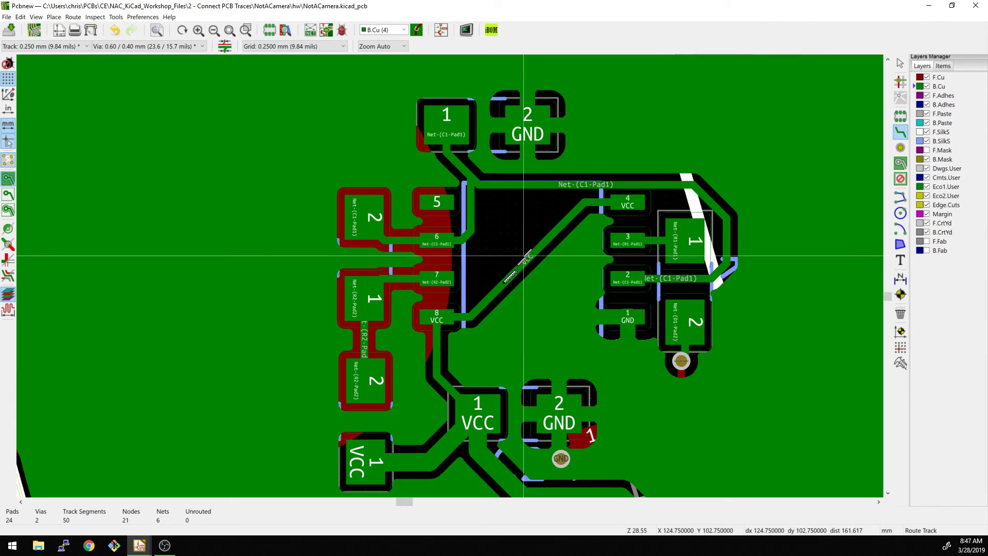
{"action": "left_click", "coordinate": [448, 314]}
{"action": "left_click", "coordinate": [436, 316]}
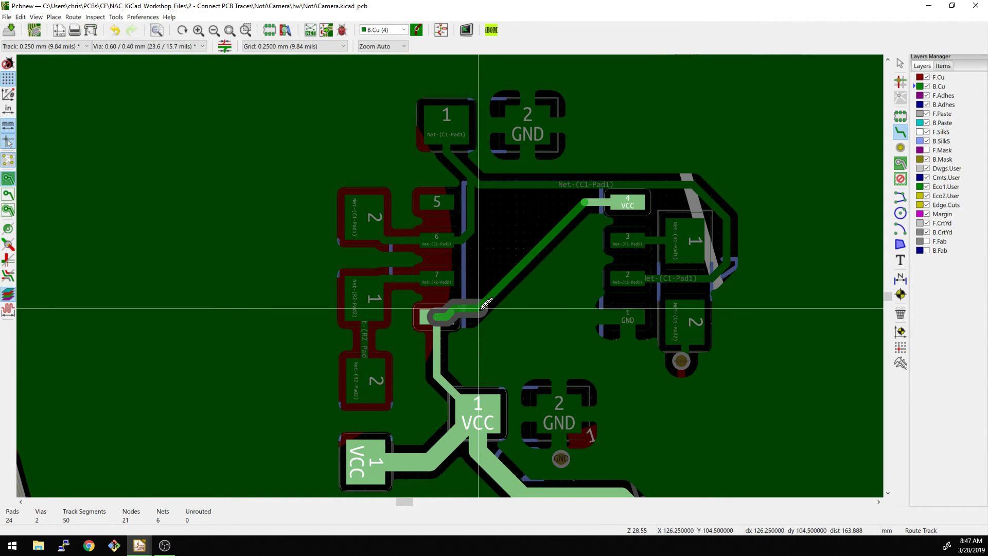
{"action": "key", "text": "Escape"}
{"action": "left_click_drag", "start_coordinate": [483, 304], "coordinate": [591, 199]}
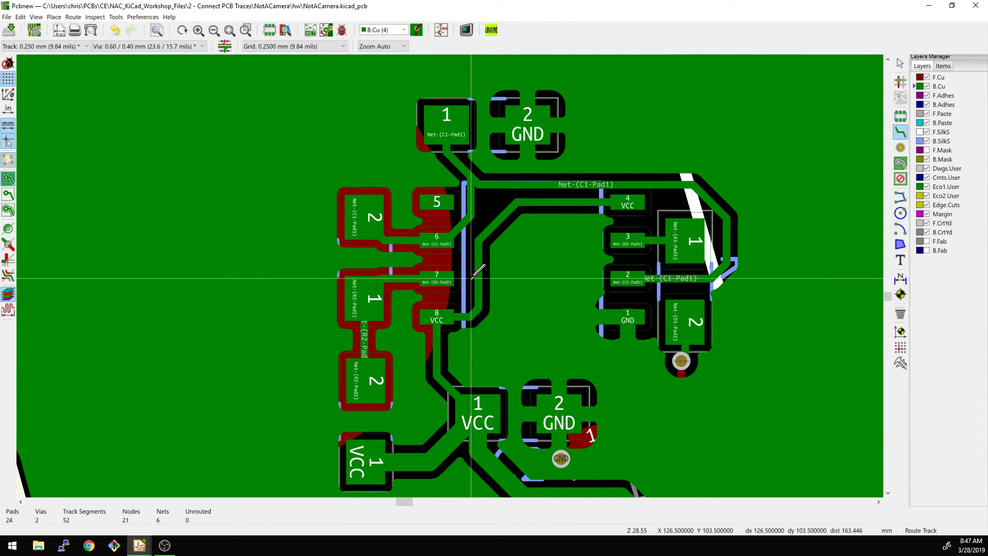
{"action": "scroll", "coordinate": [532, 249], "scroll_direction": "down", "scroll_amount": 3}
{"action": "scroll", "coordinate": [450, 271], "scroll_direction": "down", "scroll_amount": 1}
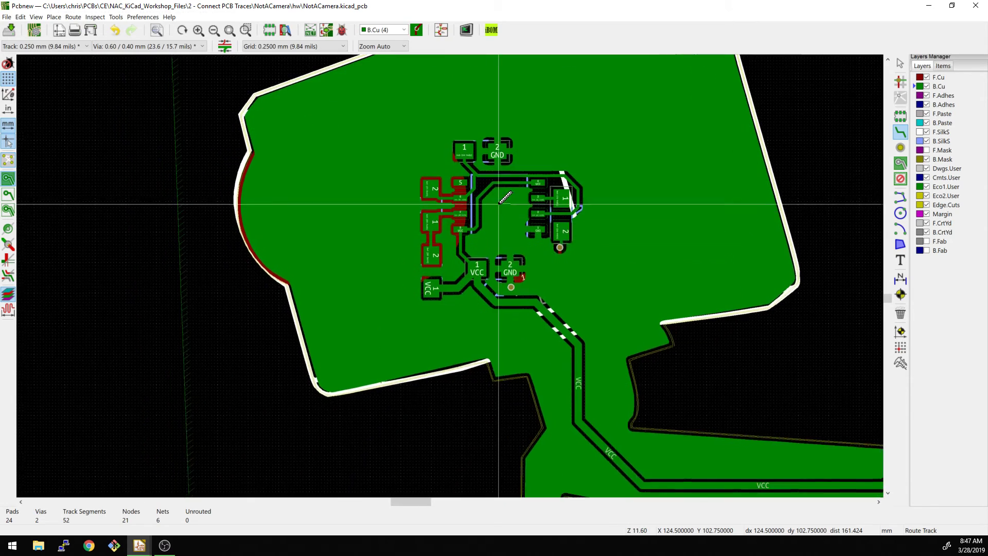
{"action": "middle_click_drag", "start_coordinate": [737, 328], "coordinate": [572, 252]}
{"action": "key", "text": "ctrl+s"}
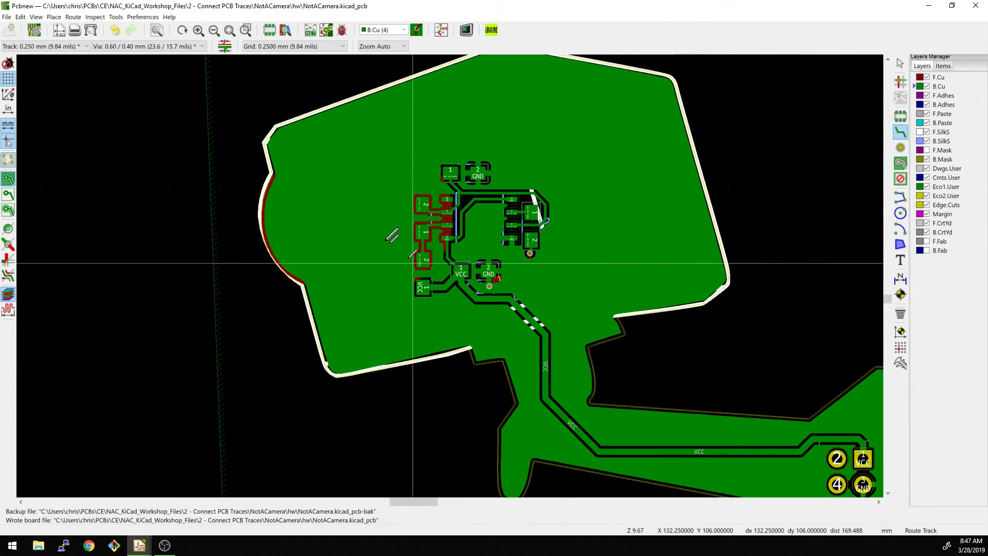
Run DRC and locate its single error: board outline not a closed polygon.
{"action": "left_click", "coordinate": [341, 31]}
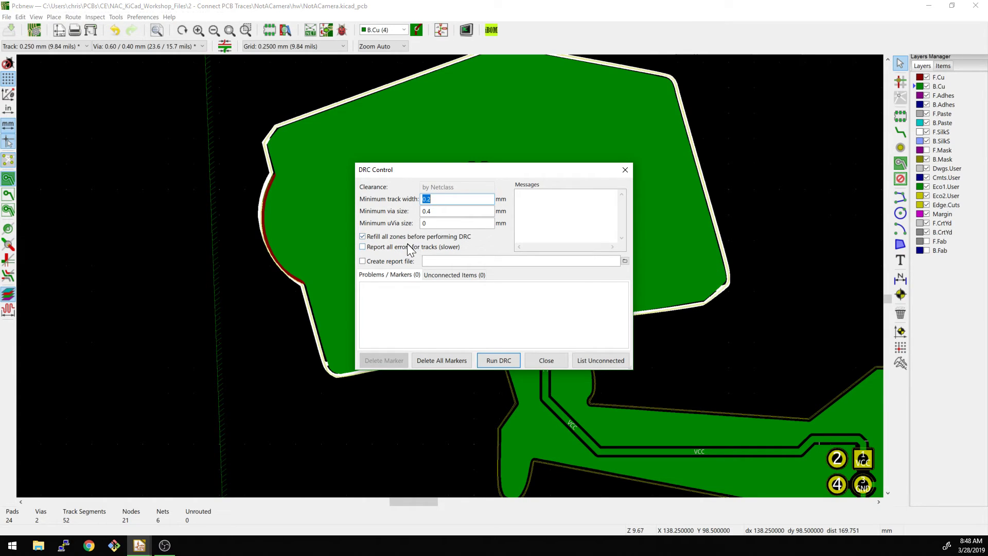
{"action": "left_click", "coordinate": [506, 360]}
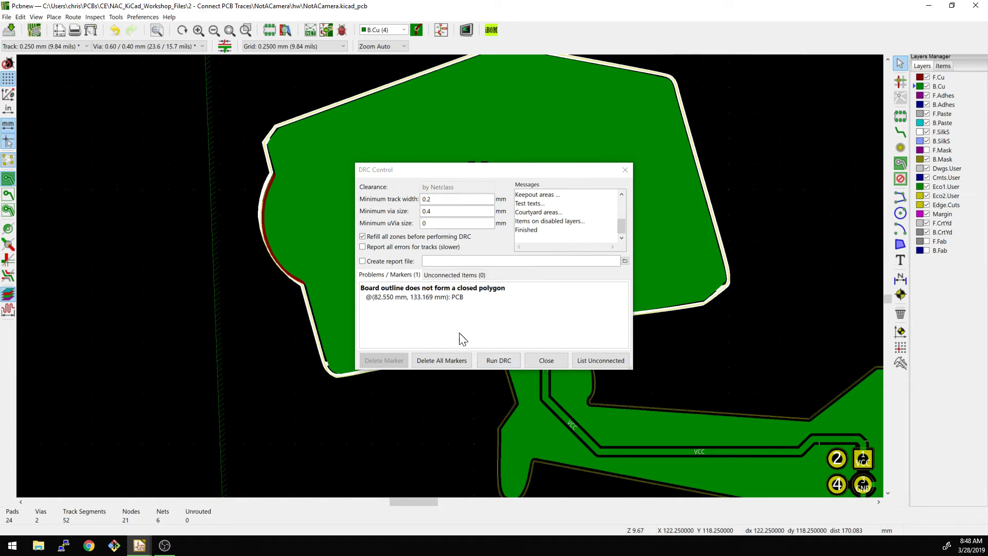
{"action": "left_click", "coordinate": [427, 297]}
{"action": "mouse_move", "coordinate": [455, 171]}
{"action": "left_mouse_down"}
{"action": "mouse_move", "coordinate": [515, 191]}
{"action": "mouse_move", "coordinate": [751, 208]}
{"action": "mouse_move", "coordinate": [730, 151]}
{"action": "left_mouse_up"}
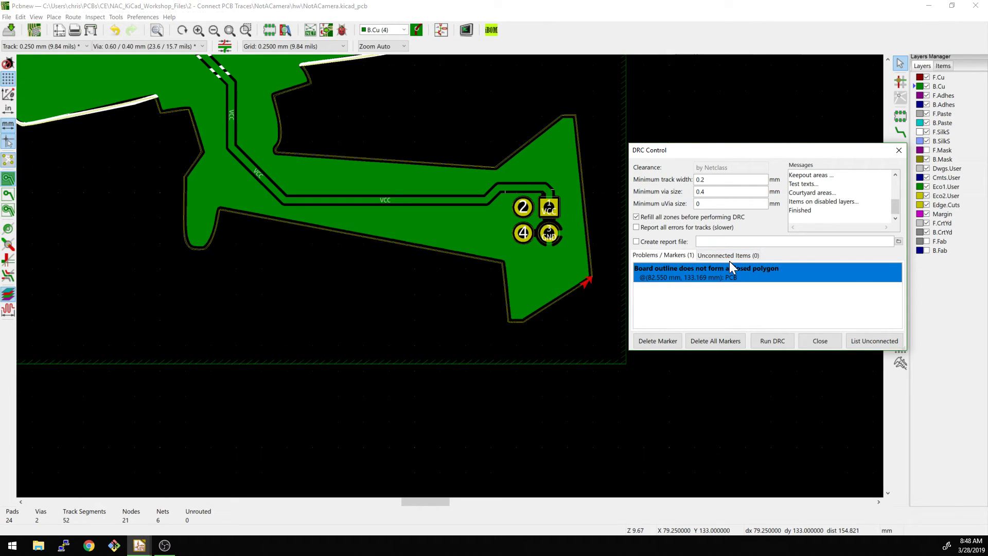
{"action": "left_click", "coordinate": [898, 151]}
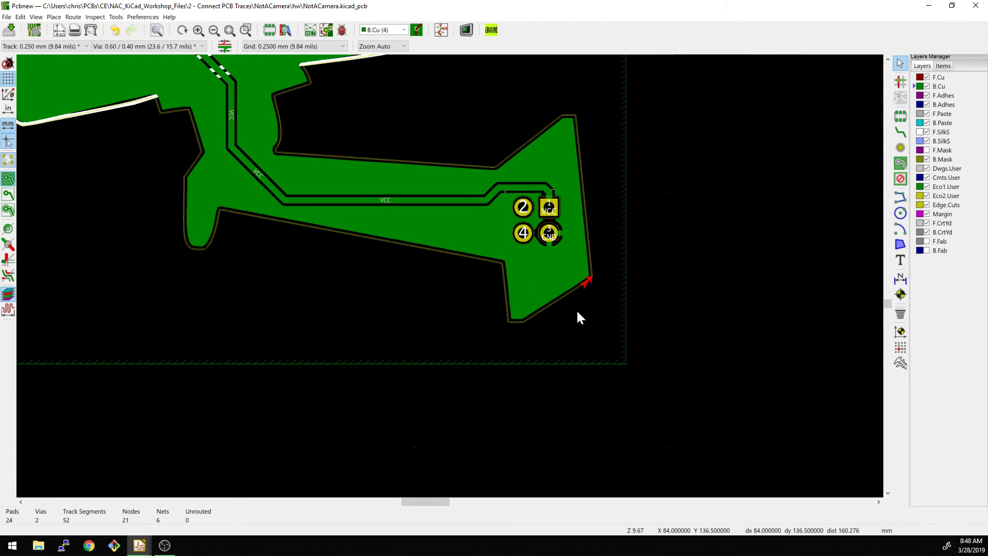
{"action": "middle_click_drag", "start_coordinate": [580, 317], "coordinate": [603, 372]}
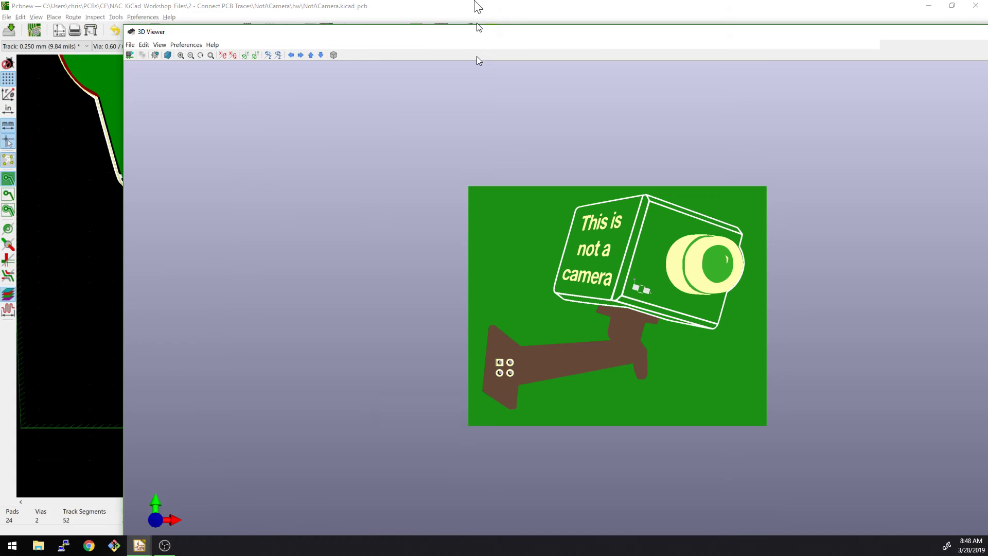
{"action": "double_click", "coordinate": [474, 5]}
{"action": "scroll", "coordinate": [455, 270], "scroll_direction": "down", "scroll_amount": 2}
{"action": "scroll", "coordinate": [455, 271], "scroll_direction": "up", "scroll_amount": 3}
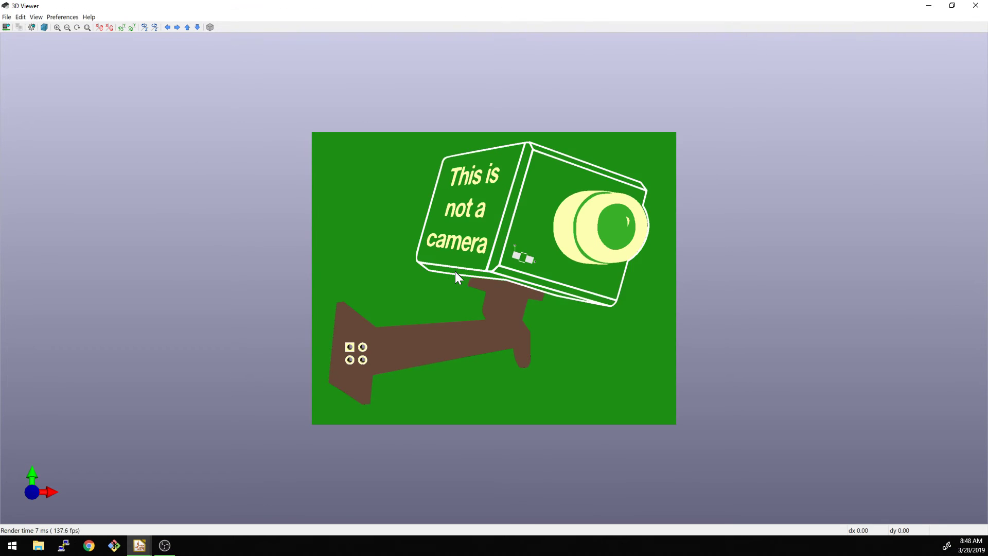
{"action": "scroll", "coordinate": [455, 271], "scroll_direction": "down", "scroll_amount": 2}
{"action": "left_click_drag", "start_coordinate": [388, 293], "coordinate": [476, 269]}
{"action": "scroll", "coordinate": [529, 274], "scroll_direction": "up", "scroll_amount": 1}
{"action": "scroll", "coordinate": [532, 329], "scroll_direction": "down", "scroll_amount": 2}
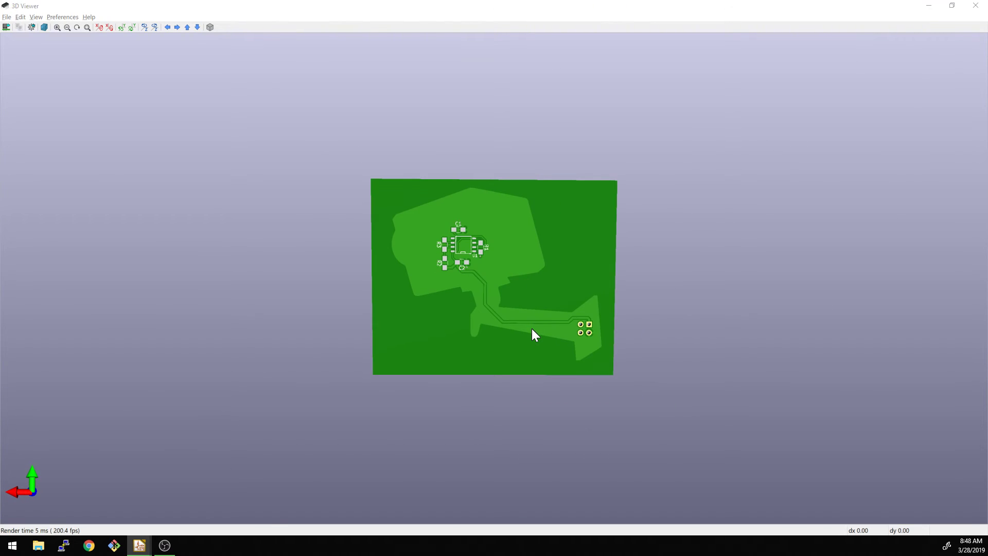
{"action": "key", "text": "alt+Tab"}
{"action": "scroll", "coordinate": [643, 301], "scroll_direction": "up", "scroll_amount": 3}
{"action": "scroll", "coordinate": [448, 280], "scroll_direction": "down", "scroll_amount": 1}
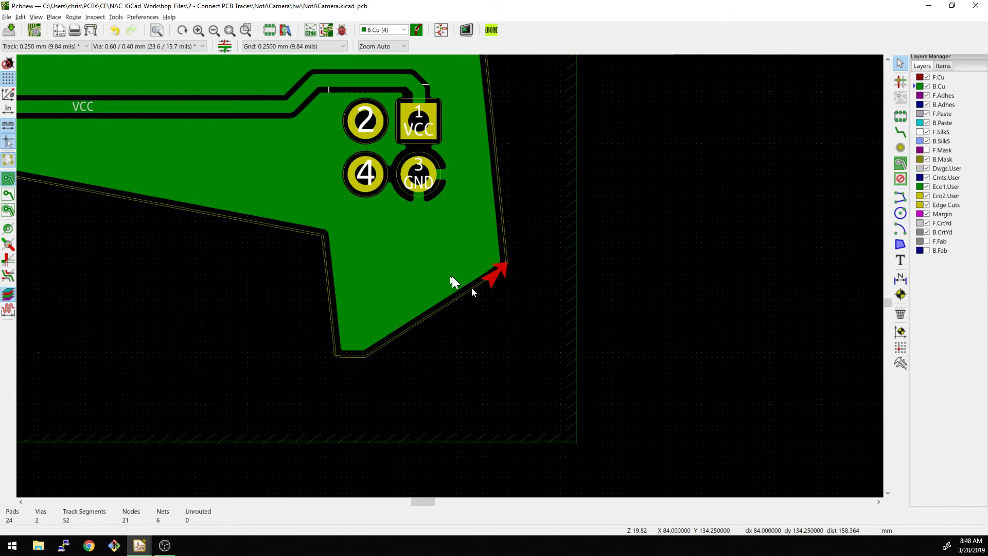
{"action": "scroll", "coordinate": [452, 279], "scroll_direction": "up", "scroll_amount": 8}
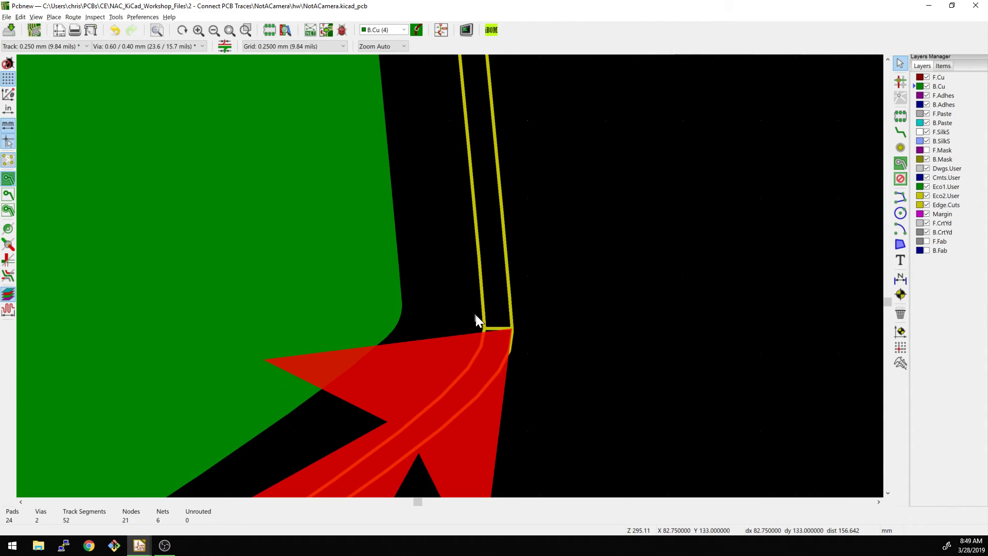
{"action": "left_click", "coordinate": [499, 332]}
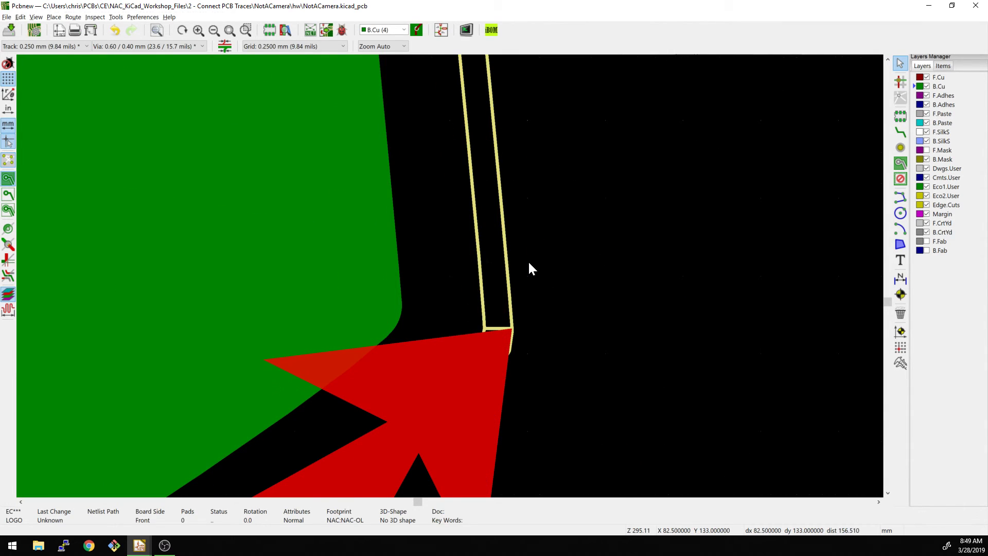
{"action": "left_click", "coordinate": [504, 315]}
{"action": "left_click", "coordinate": [507, 317]}
{"action": "scroll", "coordinate": [507, 316], "scroll_direction": "up", "scroll_amount": 2}
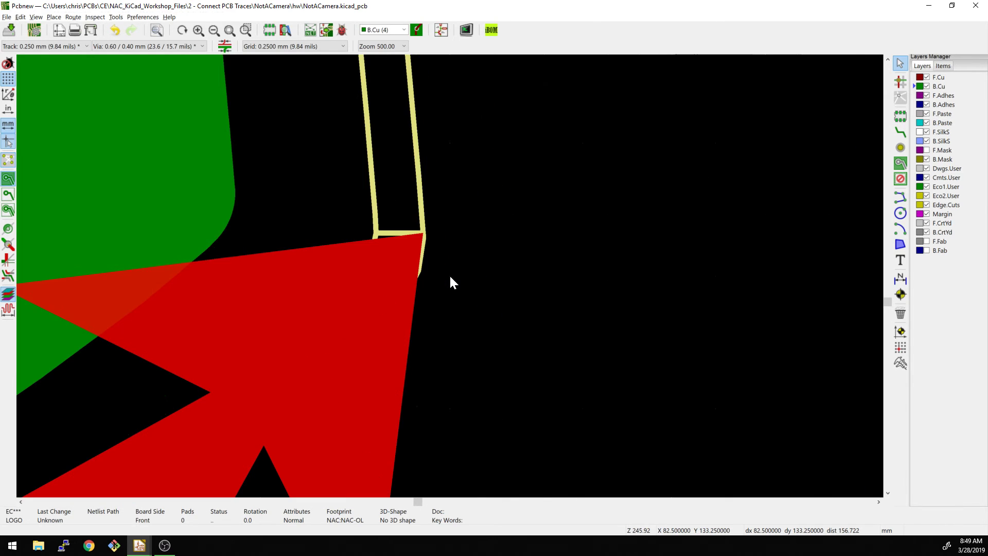
{"action": "left_click", "coordinate": [408, 252]}
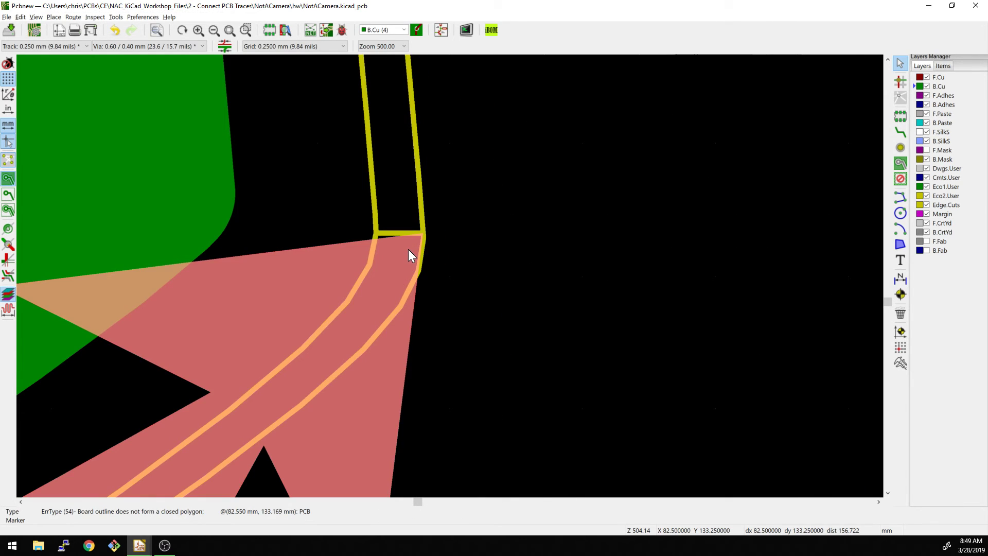
{"action": "left_click", "coordinate": [412, 227]}
{"action": "scroll", "coordinate": [440, 280], "scroll_direction": "down", "scroll_amount": 8}
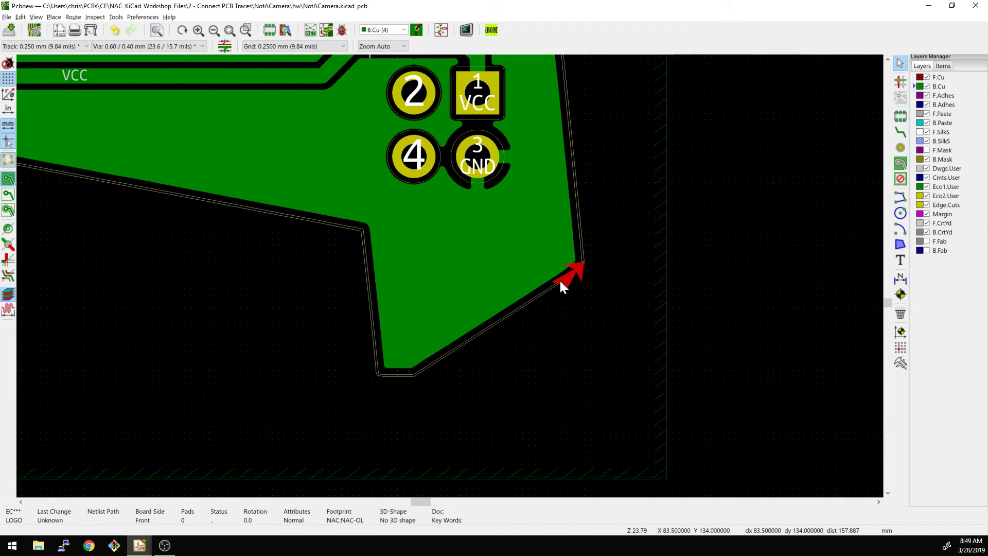
{"action": "scroll", "coordinate": [451, 283], "scroll_direction": "down", "scroll_amount": 3}
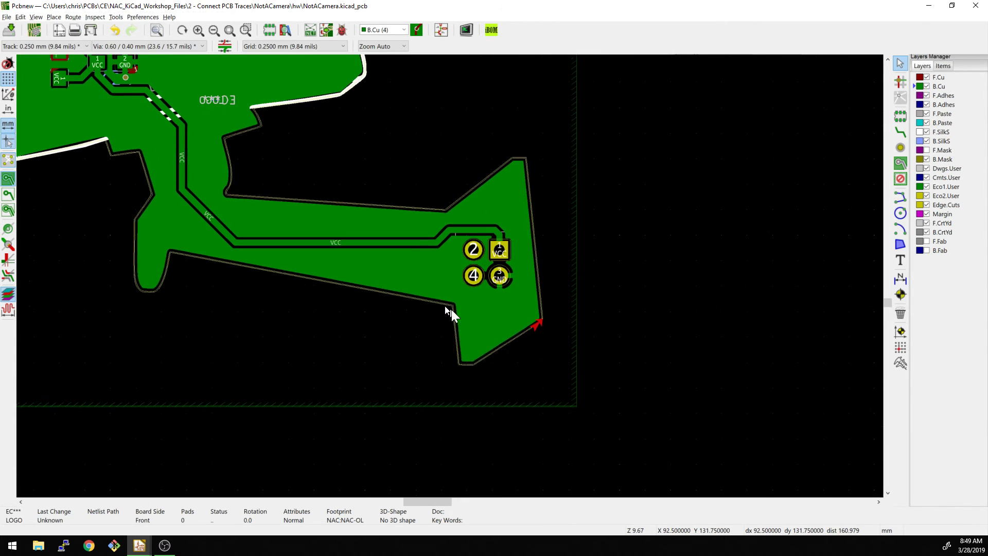
{"action": "middle_click_drag", "start_coordinate": [426, 307], "coordinate": [569, 405]}
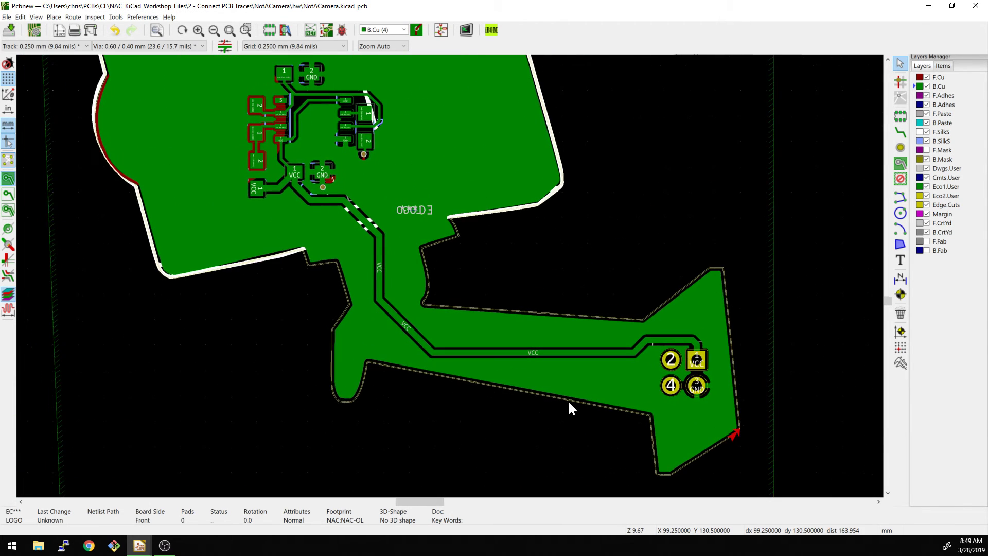
{"action": "scroll", "coordinate": [526, 363], "scroll_direction": "down", "scroll_amount": 1}
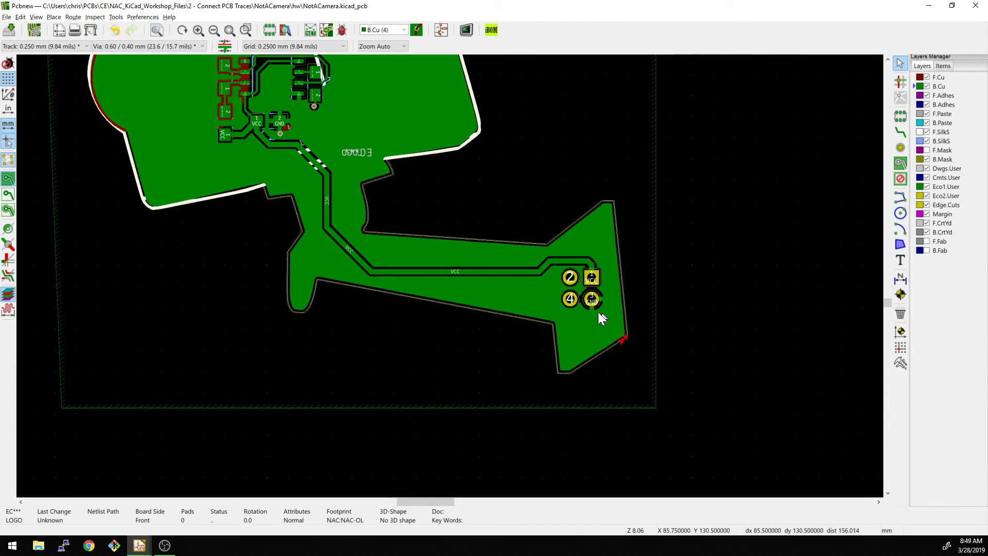
{"action": "middle_click_drag", "start_coordinate": [587, 317], "coordinate": [566, 304]}
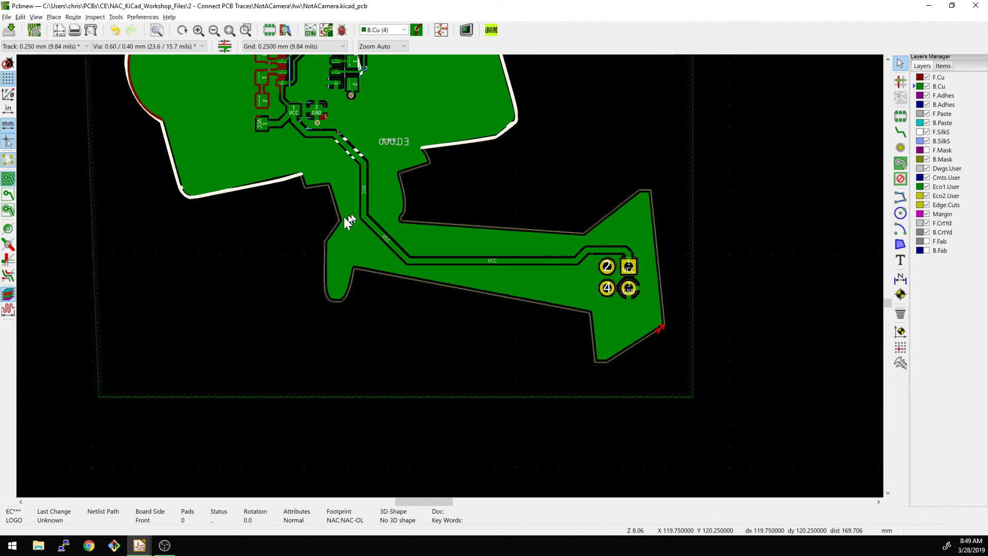
{"action": "scroll", "coordinate": [297, 255], "scroll_direction": "up", "scroll_amount": 5}
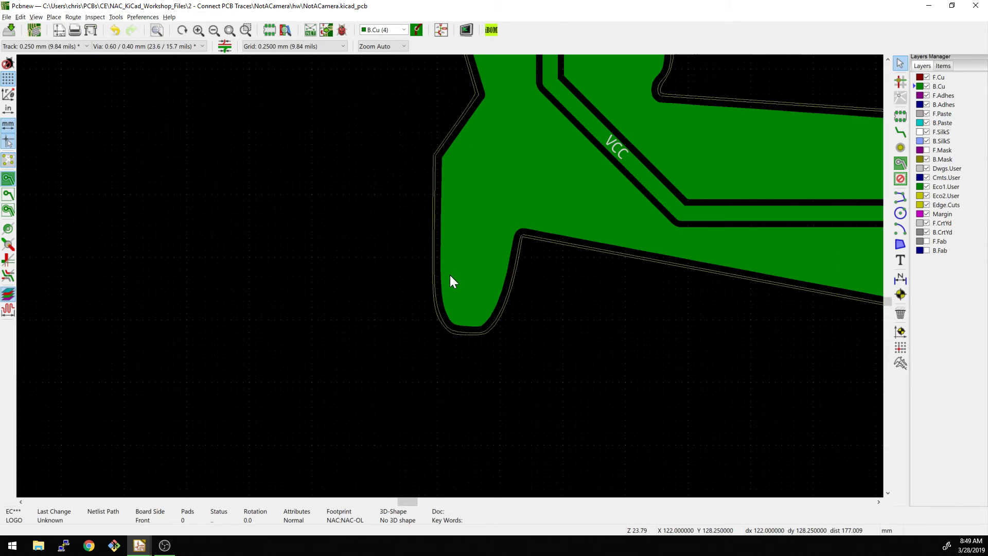
{"action": "scroll", "coordinate": [451, 278], "scroll_direction": "down", "scroll_amount": 10}
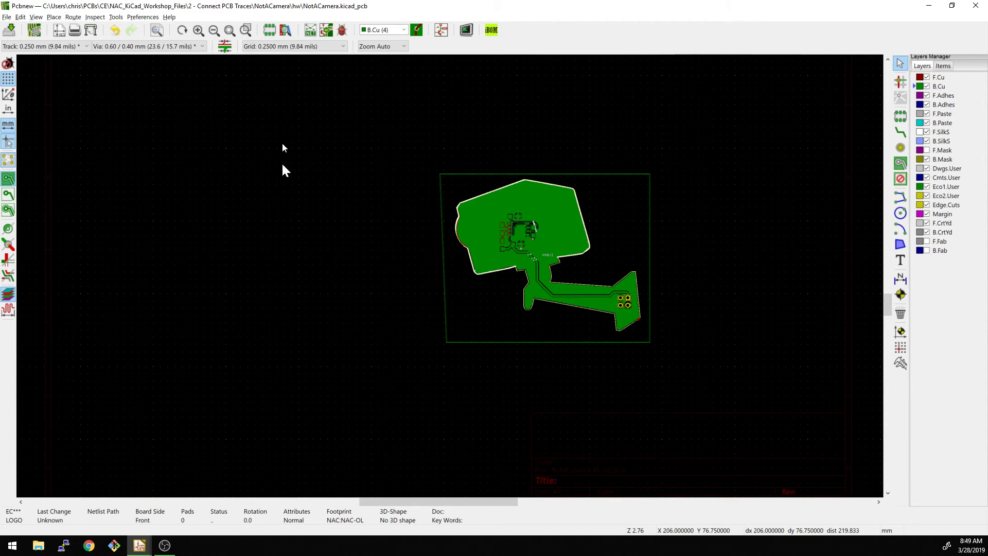
Plot Gerber files for the copper, silkscreen, mask and Edge.Cuts layers into GerberV2.
{"action": "middle_click_drag", "start_coordinate": [281, 162], "coordinate": [131, 142]}
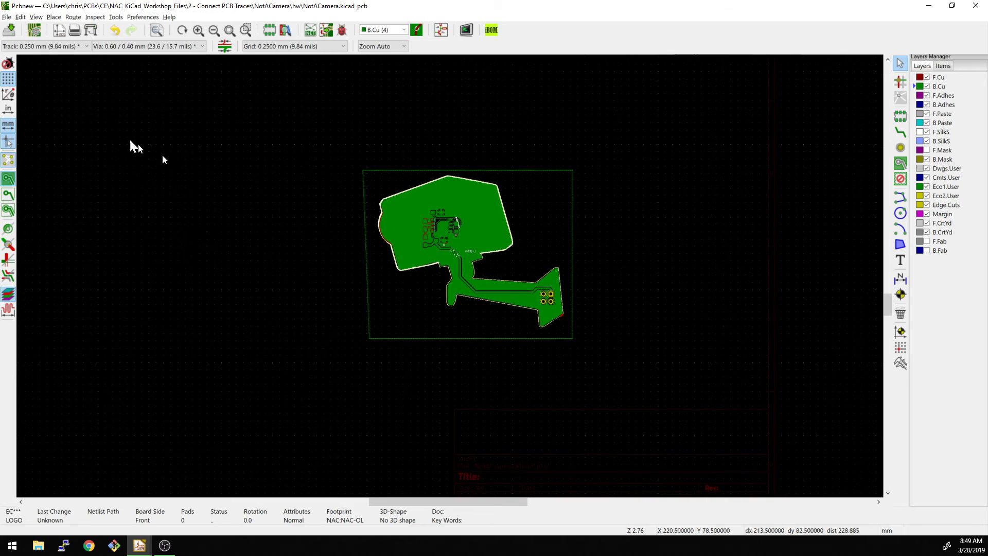
{"action": "left_click", "coordinate": [90, 36]}
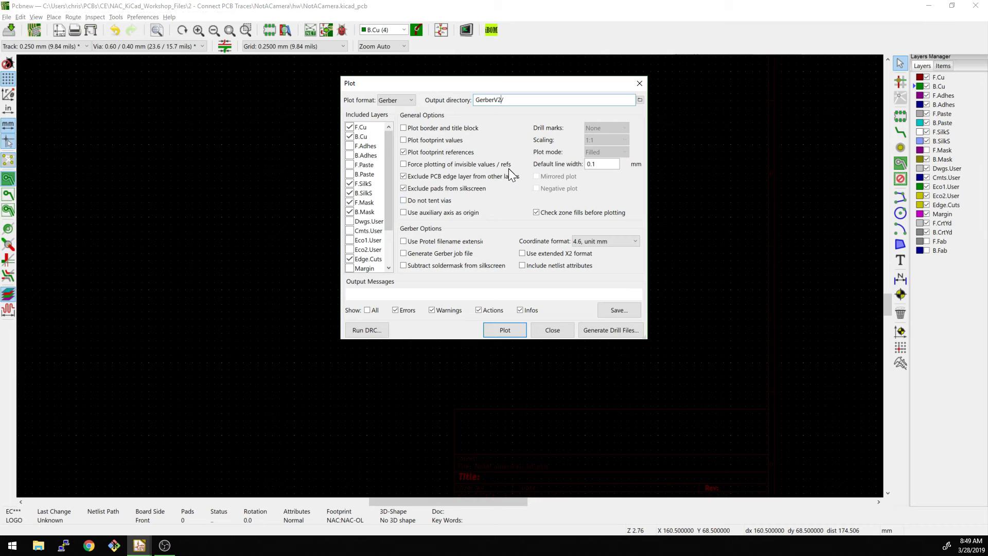
{"action": "left_click", "coordinate": [505, 331]}
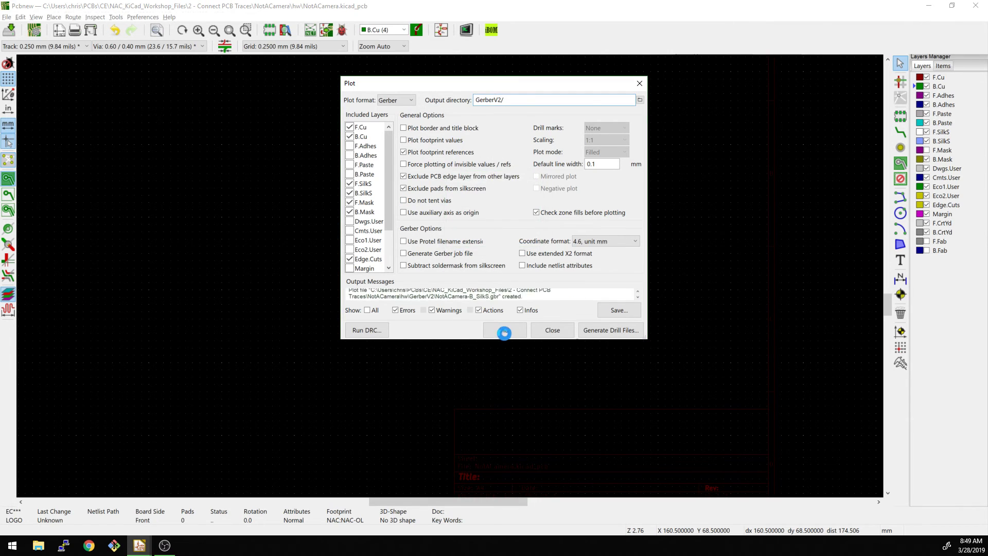
Generate the NotACamera.drl Excellon drill file and close the plot dialogs.
{"action": "left_click", "coordinate": [603, 330]}
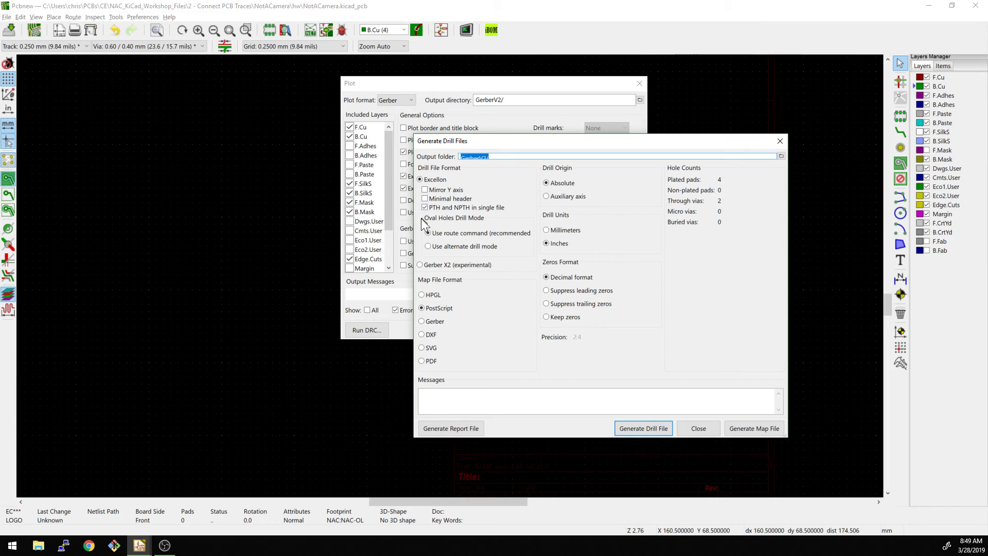
{"action": "left_click", "coordinate": [646, 429]}
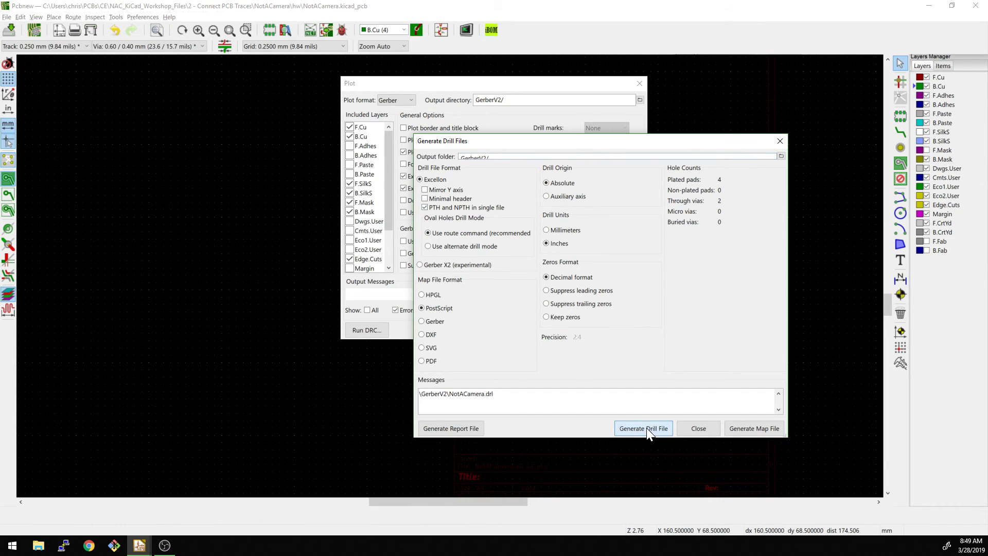
{"action": "left_click", "coordinate": [699, 428]}
{"action": "left_click", "coordinate": [545, 330]}
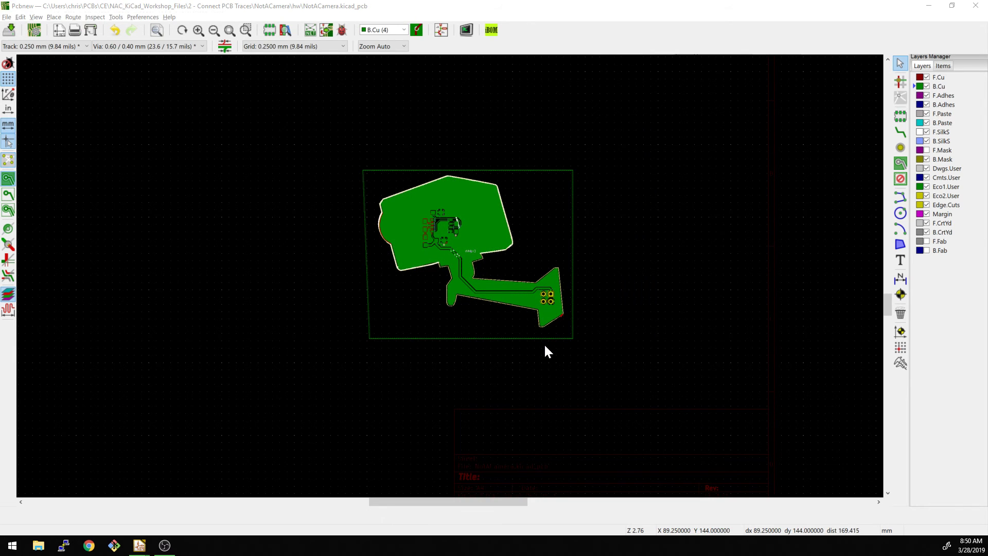
Launch GerbView from the NotACamera project manager.
{"action": "key", "text": "alt+Tab"}
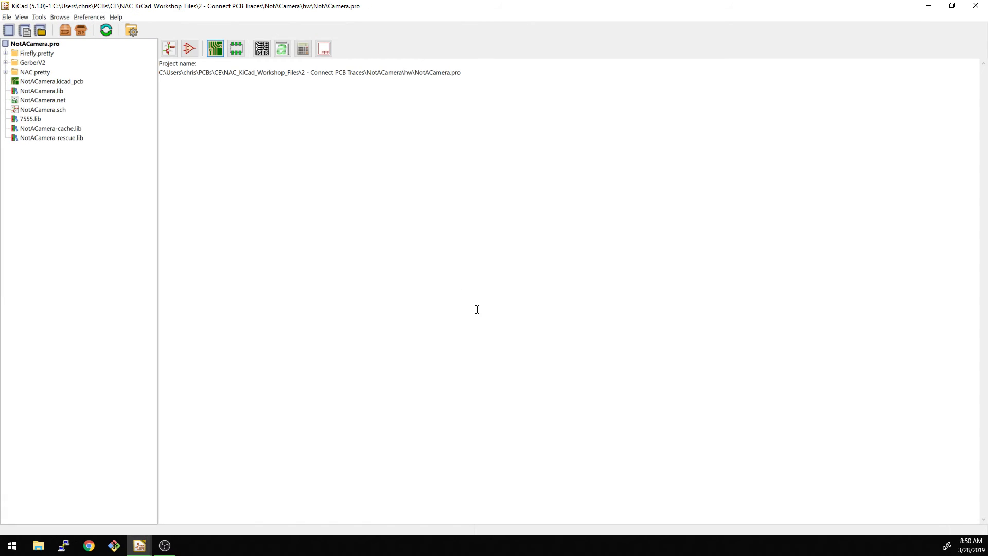
{"action": "left_click", "coordinate": [262, 50]}
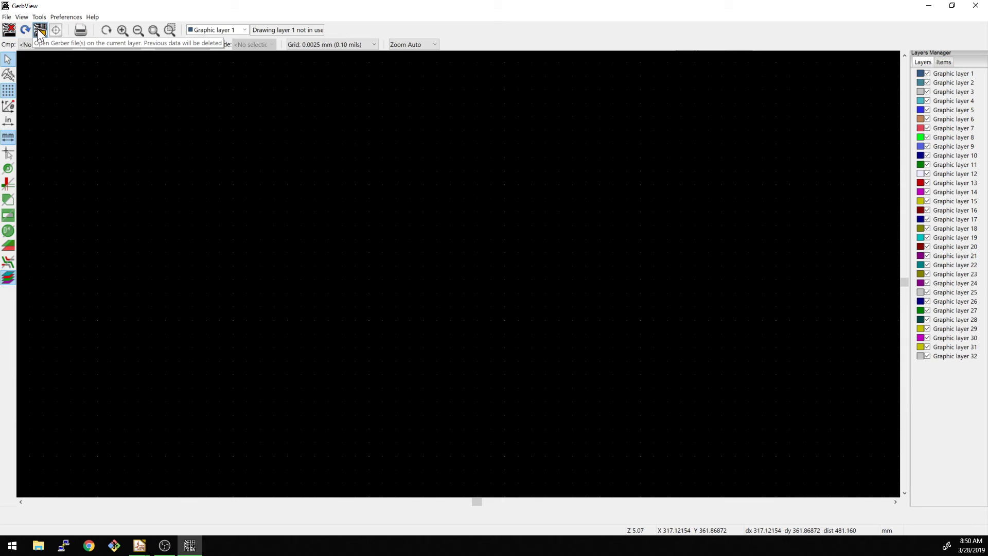
Load all the .gbr files from GerberV2 plus the NotACamera.drl drill file.
{"action": "left_click", "coordinate": [38, 29]}
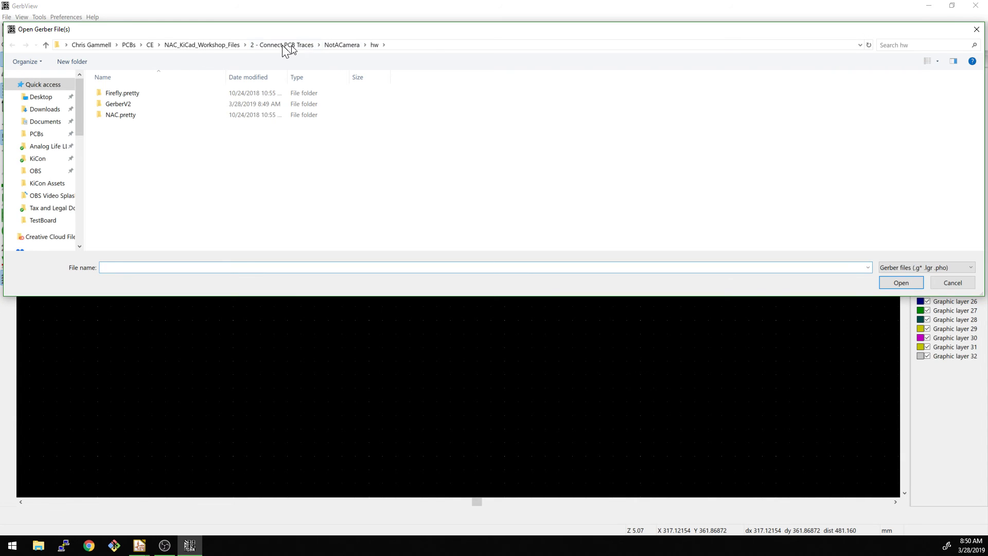
{"action": "double_click", "coordinate": [112, 104]}
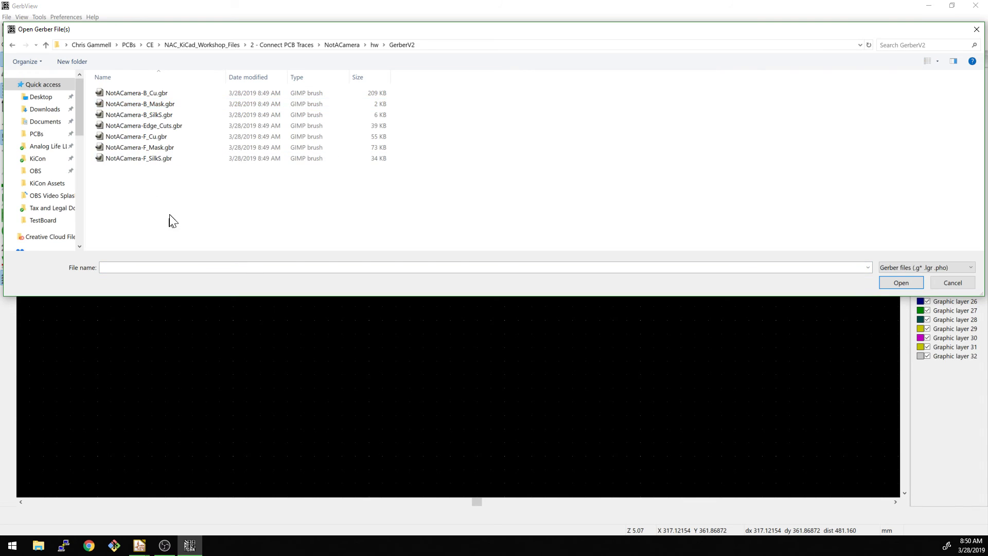
{"action": "left_click_drag", "start_coordinate": [163, 194], "coordinate": [107, 91]}
{"action": "key", "text": "Return"}
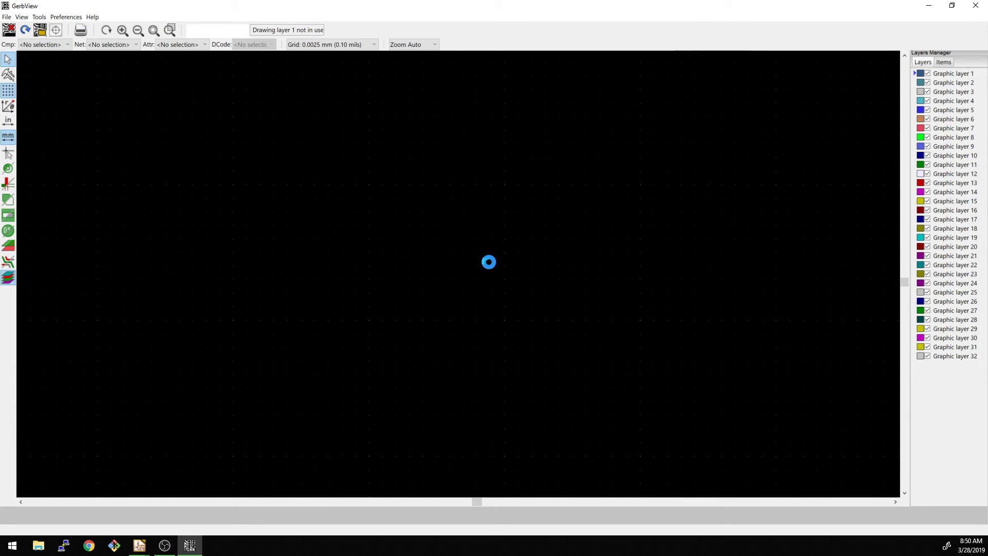
{"action": "scroll", "coordinate": [489, 261], "scroll_direction": "down", "scroll_amount": 1}
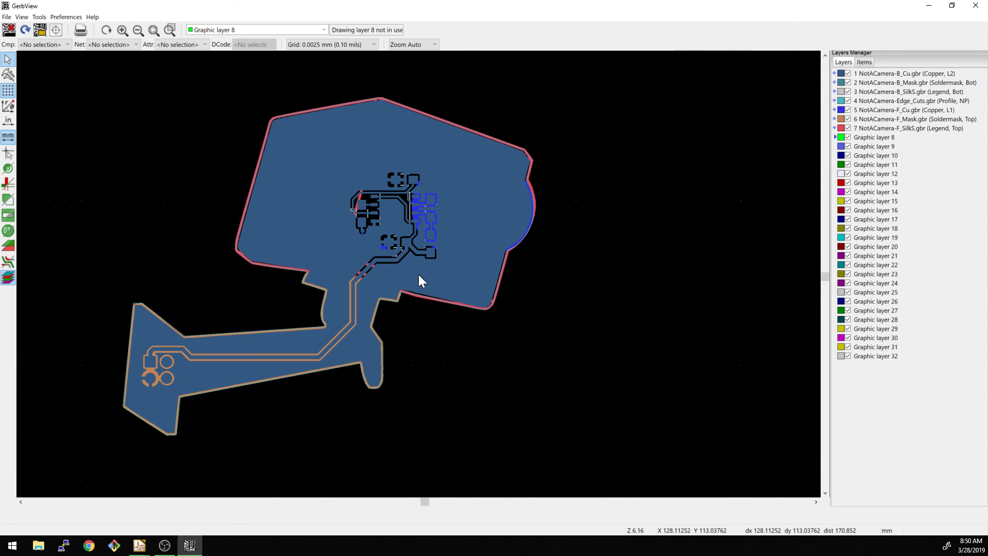
{"action": "scroll", "coordinate": [423, 286], "scroll_direction": "up", "scroll_amount": 1}
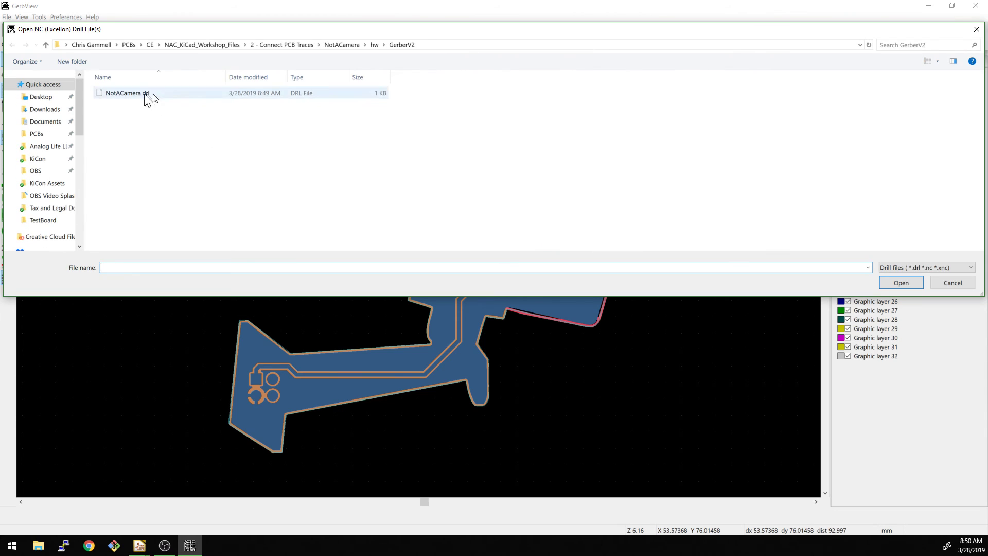
{"action": "double_click", "coordinate": [138, 93]}
Bring F_SilkS, F_Mask, F_Cu, Edge_Cuts, B_SilkS, B_Mask and B_Cu to the top in turn.
{"action": "left_click", "coordinate": [868, 130]}
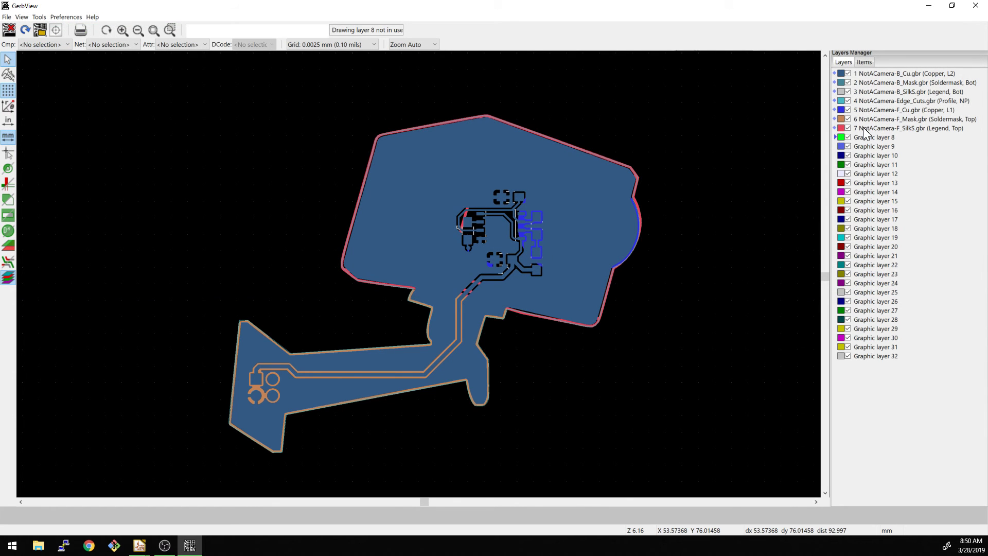
{"action": "left_click", "coordinate": [872, 120]}
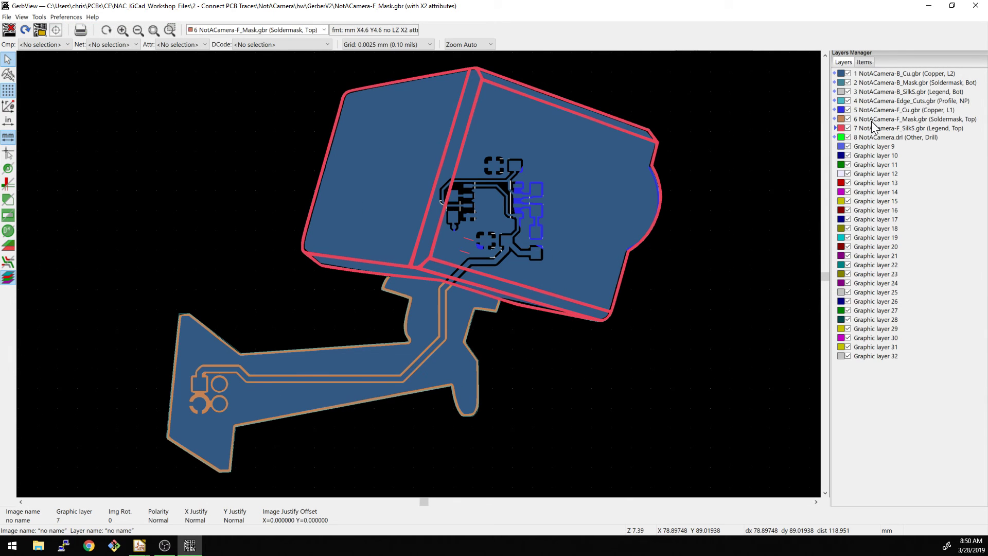
{"action": "left_click", "coordinate": [866, 112]}
{"action": "left_click", "coordinate": [863, 102]}
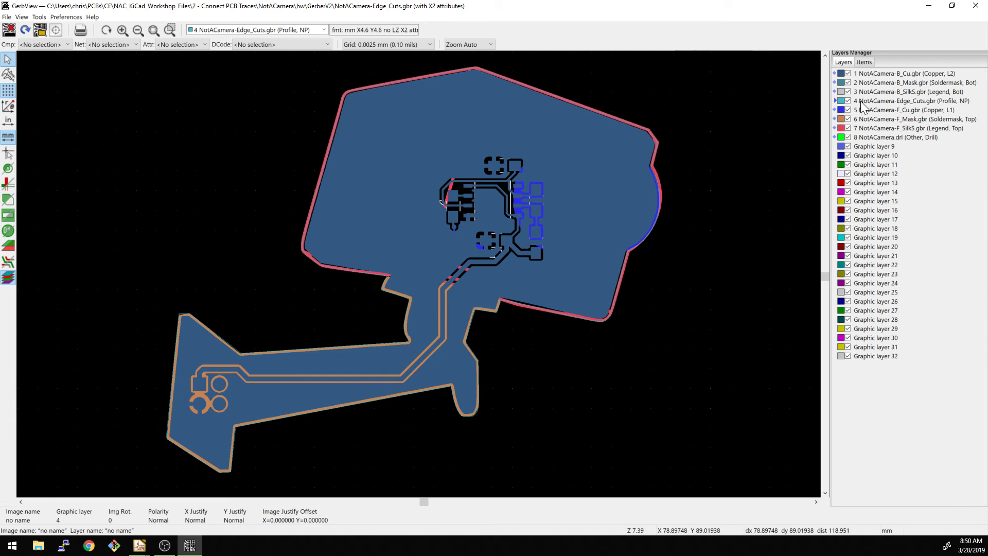
{"action": "left_click", "coordinate": [864, 92]}
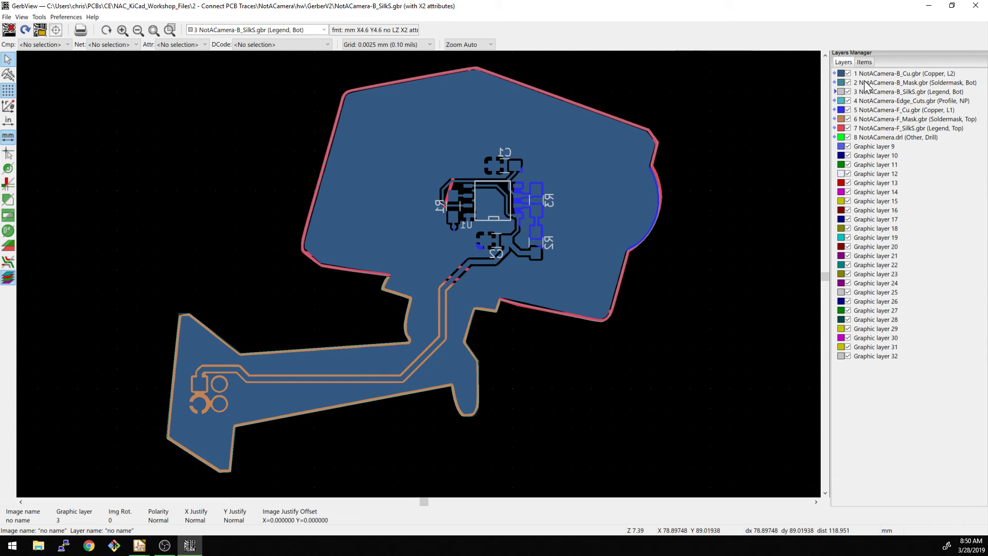
{"action": "left_click", "coordinate": [866, 84]}
{"action": "left_click", "coordinate": [863, 76]}
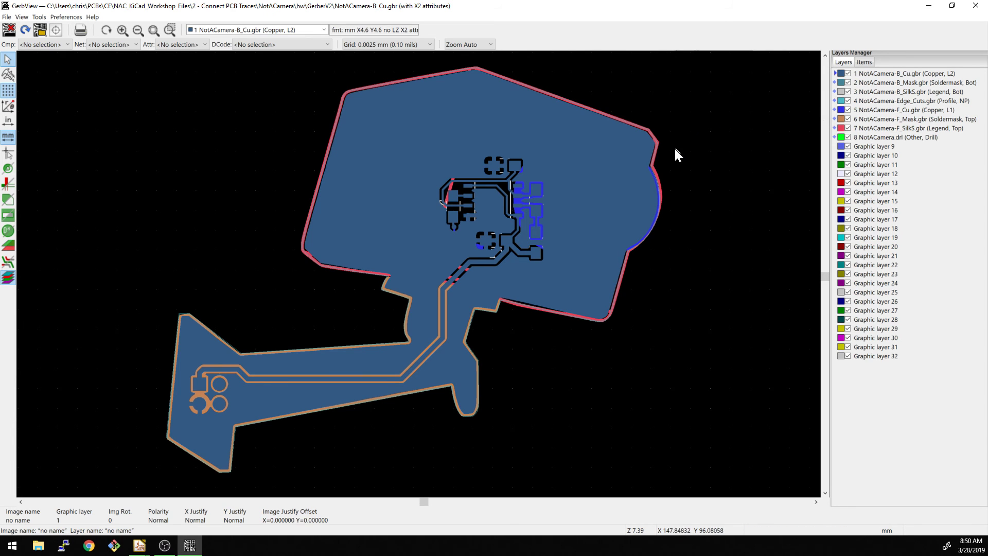
{"action": "middle_click_drag", "start_coordinate": [669, 220], "coordinate": [629, 208]}
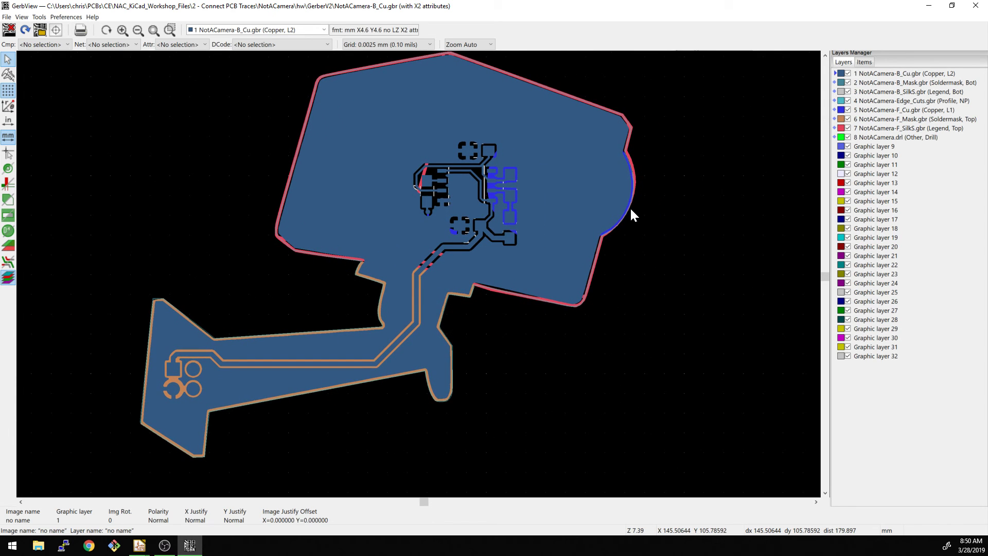